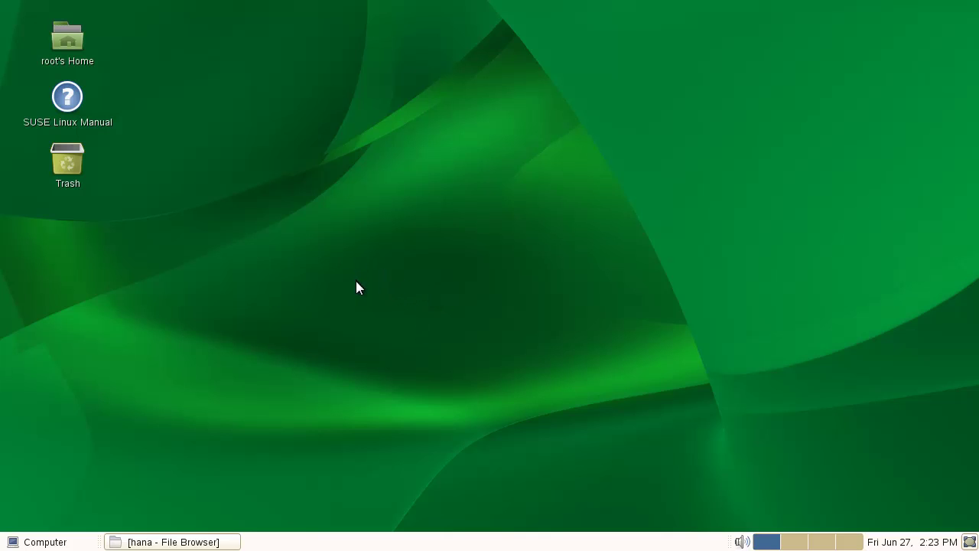
# - Open B1_for_SAP_HANA_Admin_Guide.pdf from /hana/Packages.Linux/ServerComponents
pyautogui.click(208, 544)
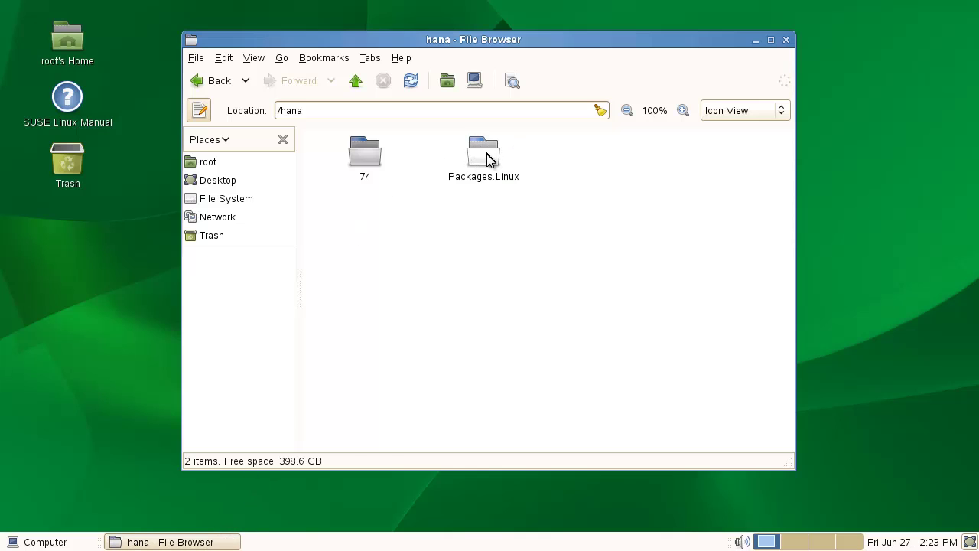
pyautogui.click(488, 158)
pyautogui.doubleClick(488, 158)
pyautogui.doubleClick(365, 157)
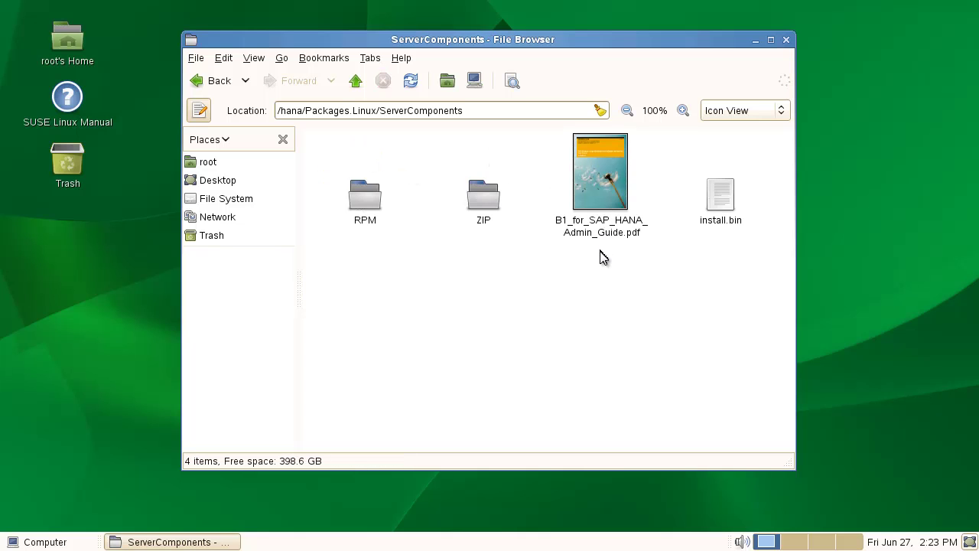
pyautogui.doubleClick(610, 173)
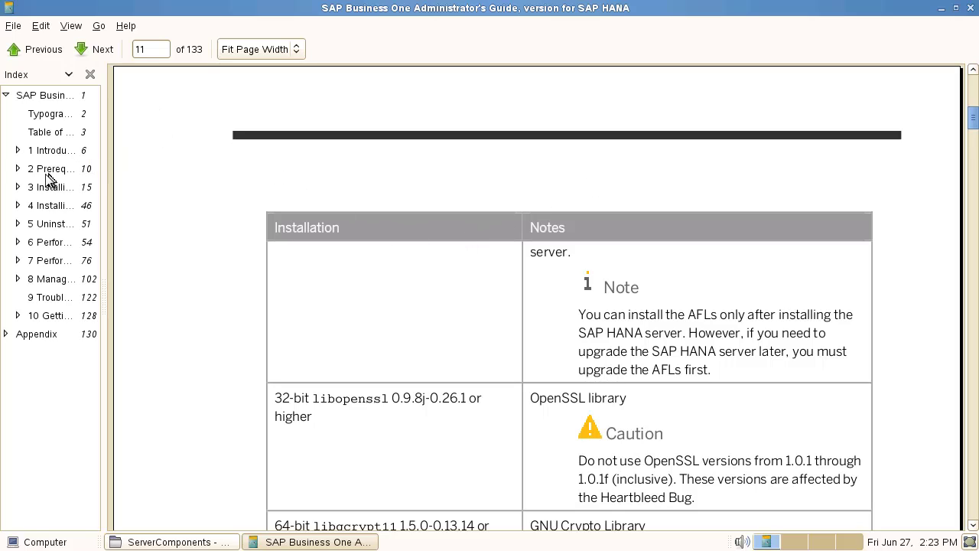
# - Jump to the guide's 2 Prerequisites chapter and scroll to the Software and Libraries table
pyautogui.click(49, 169)
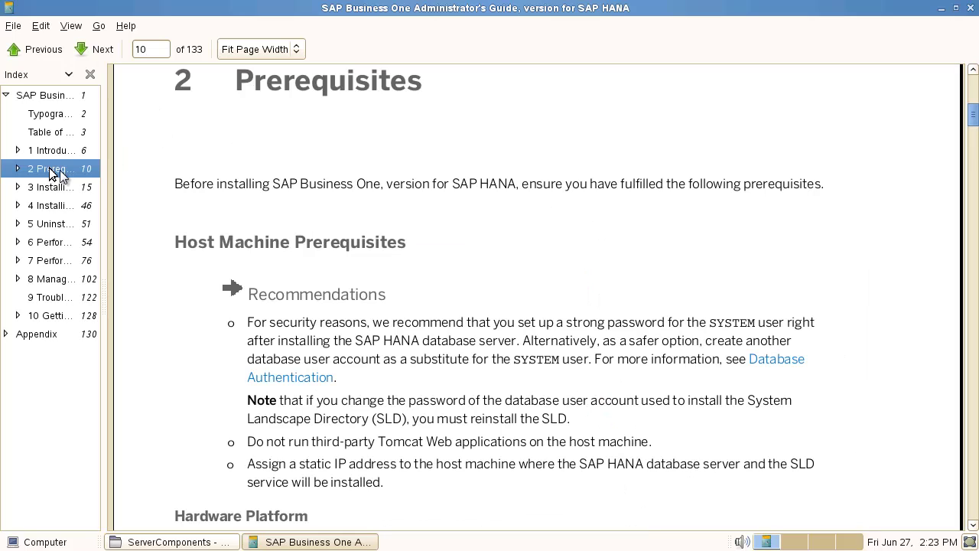
pyautogui.scroll(-5, 426, 367)
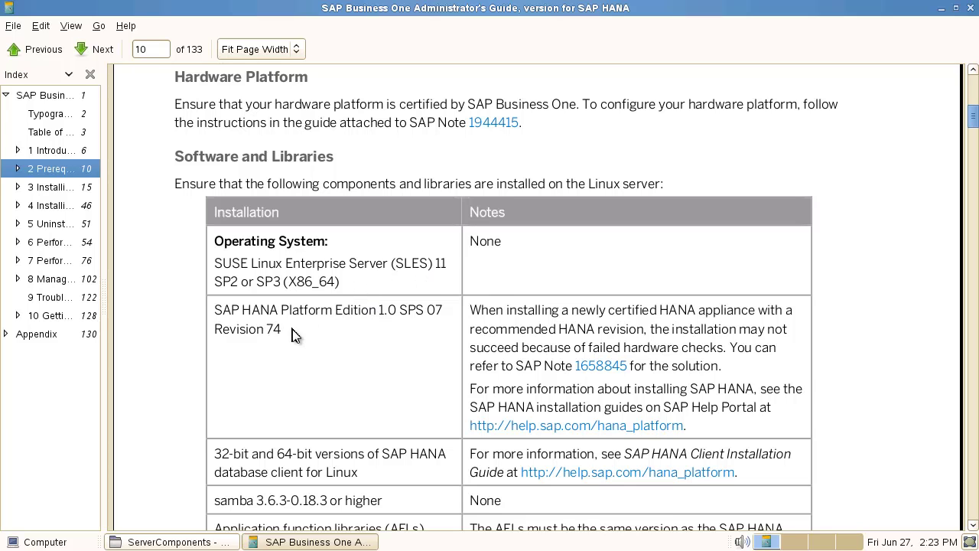
pyautogui.scroll(-5, 417, 422)
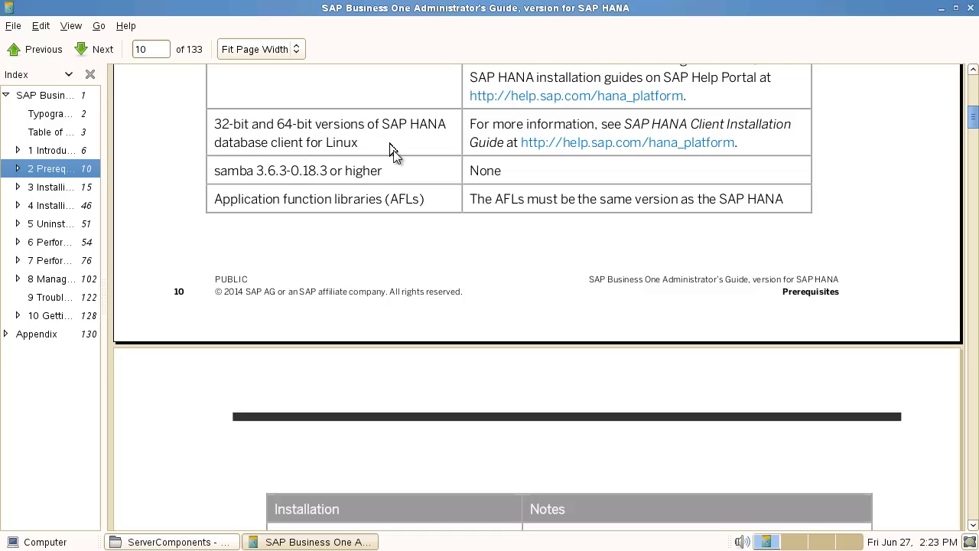
pyautogui.scroll(-15, 459, 428)
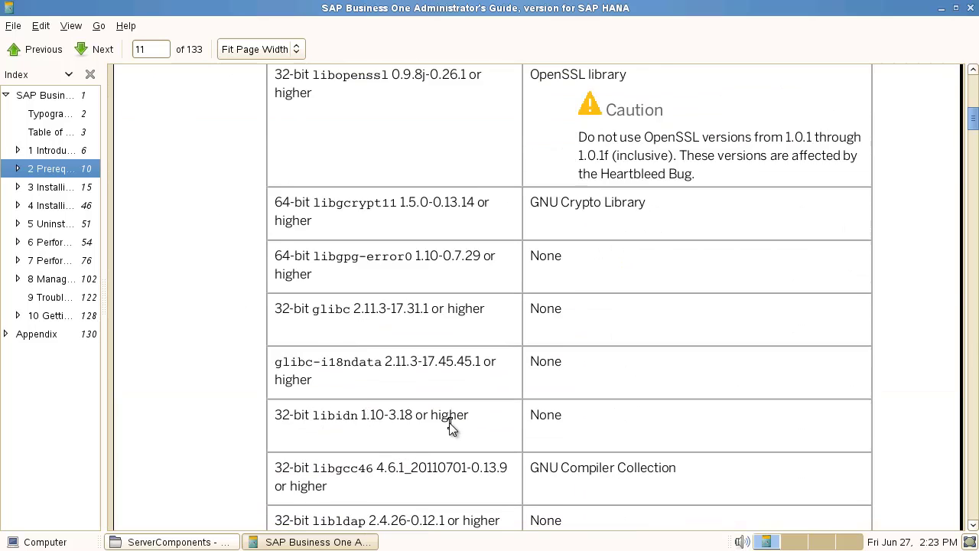
pyautogui.scroll(6, 450, 426)
pyautogui.scroll(10, 449, 425)
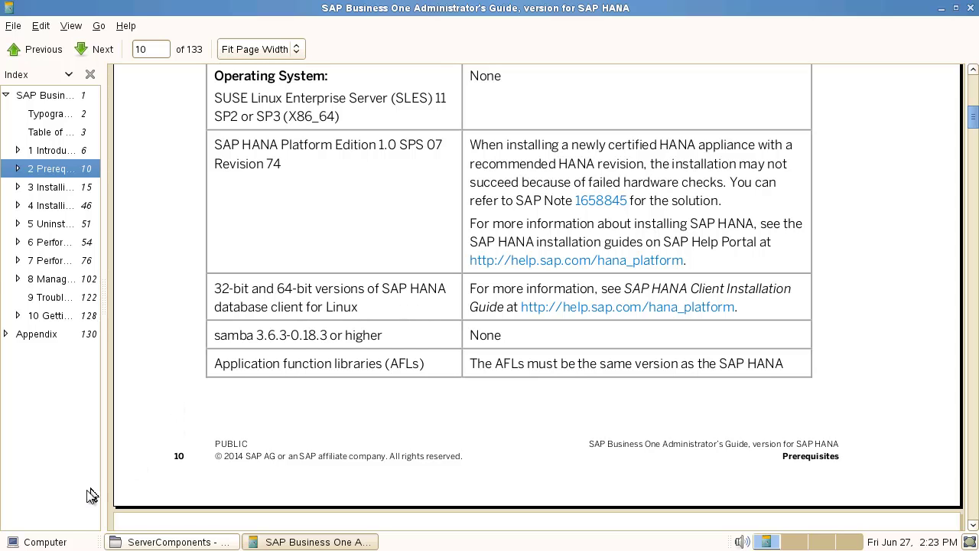
pyautogui.click(46, 543)
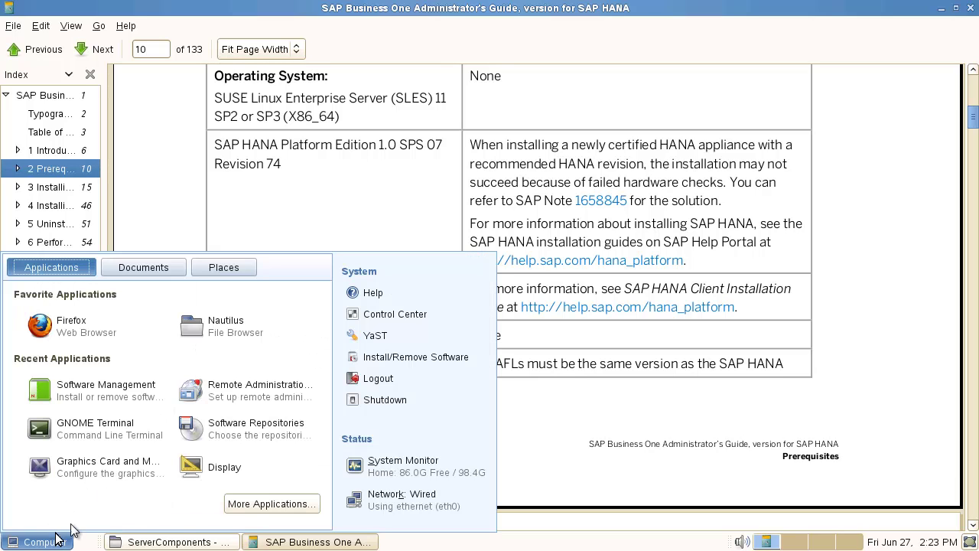
# - In YaST Samba Server, keep workgroup WORKGROUP, choose Not a Domain Controller, start During Boot, and save
pyautogui.click(375, 335)
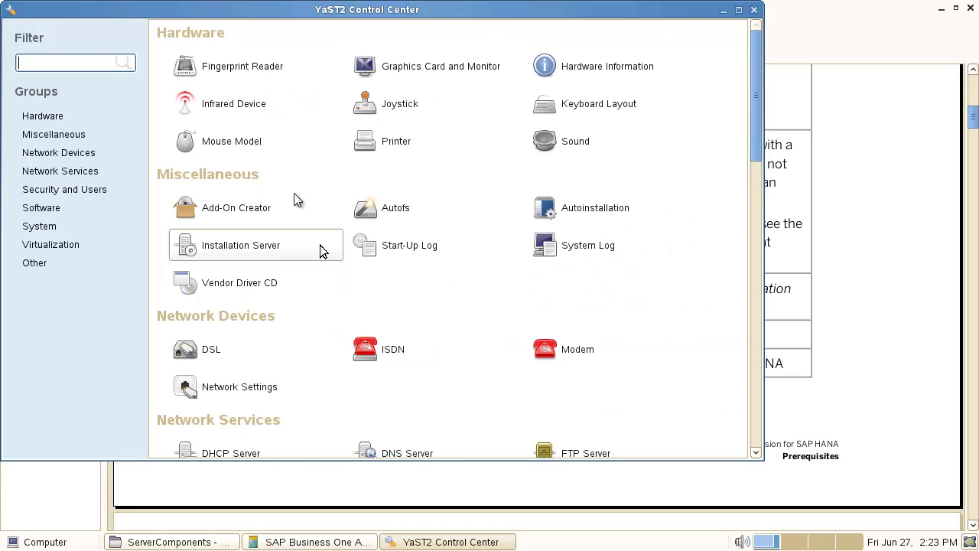
pyautogui.write('samba')
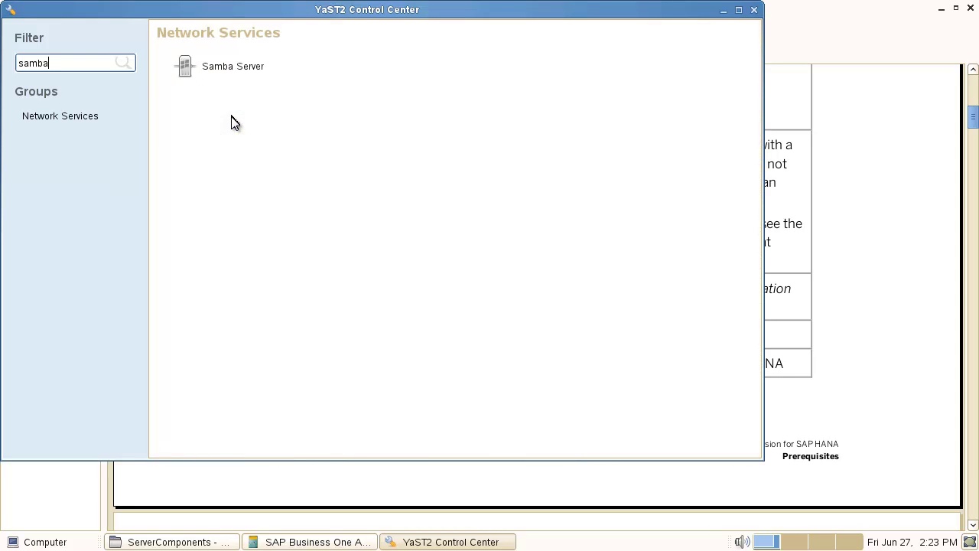
pyautogui.click(195, 63)
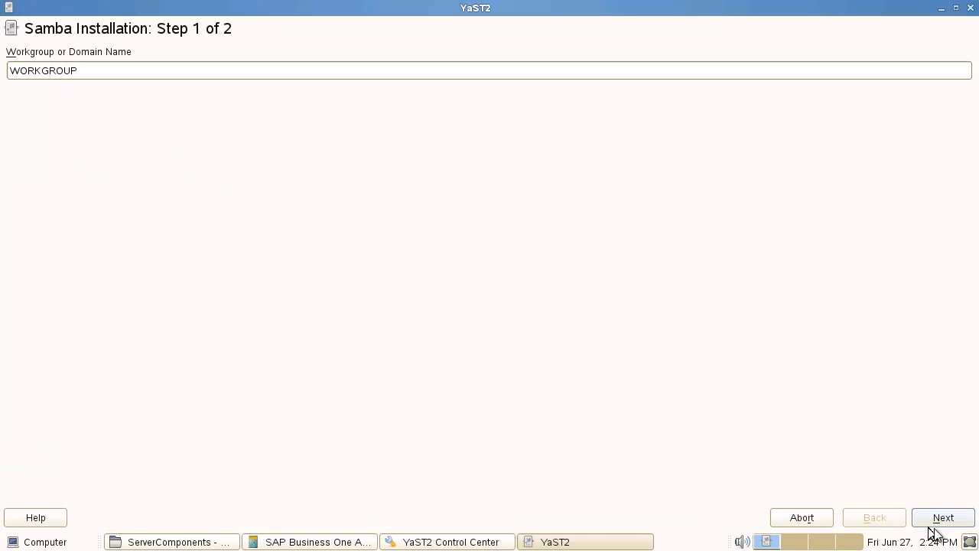
pyautogui.click(945, 526)
pyautogui.click(81, 177)
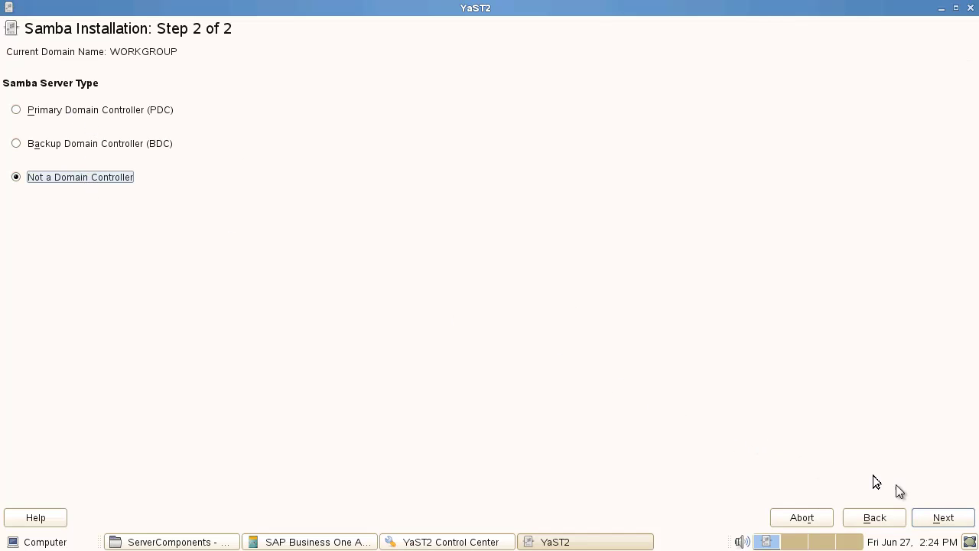
pyautogui.click(961, 520)
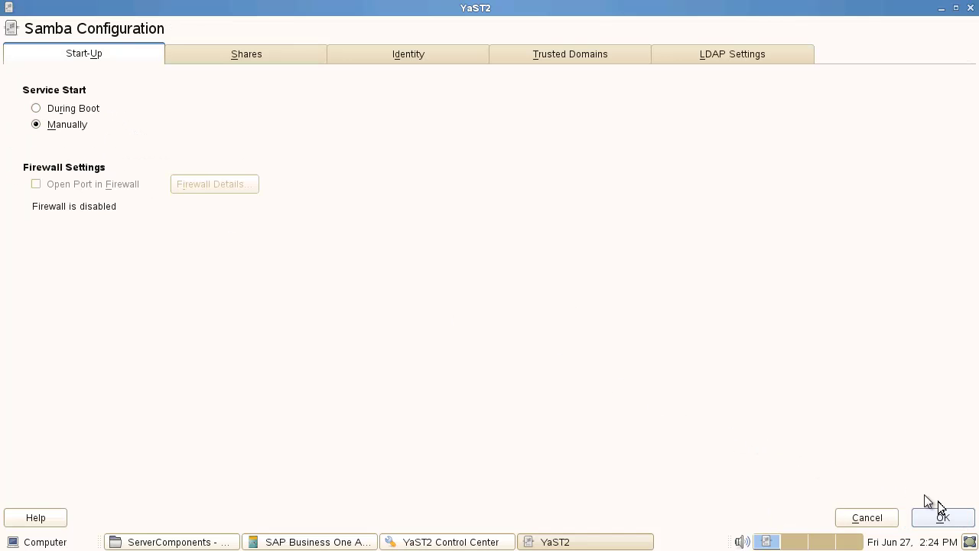
pyautogui.click(67, 112)
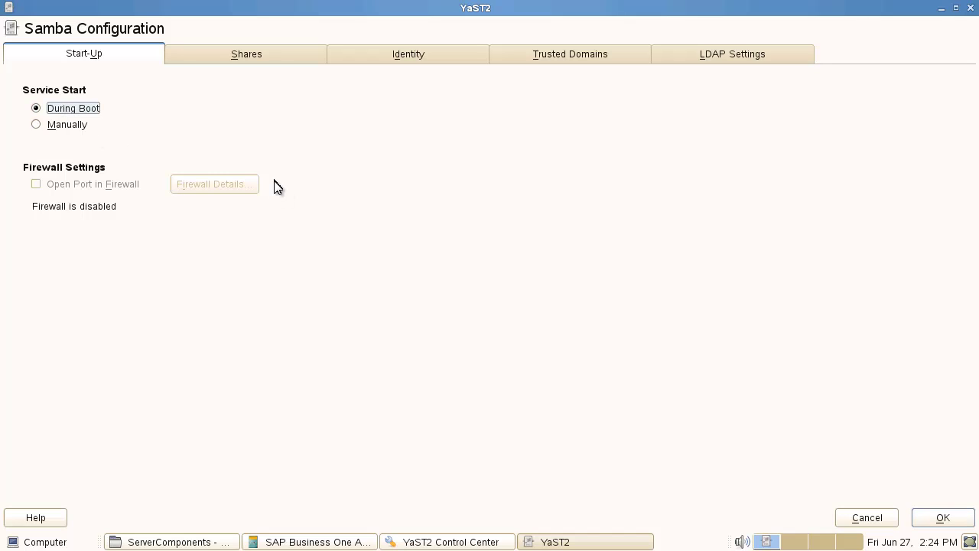
pyautogui.click(944, 523)
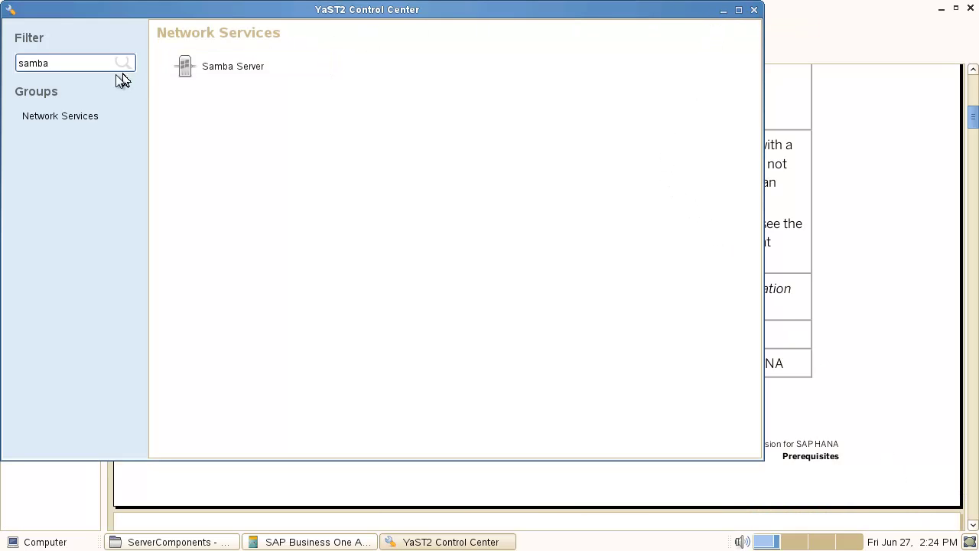
# - Open YaST Software Management and search for installed samba packages
pyautogui.moveTo(89, 64); pyautogui.dragTo(1, 65)
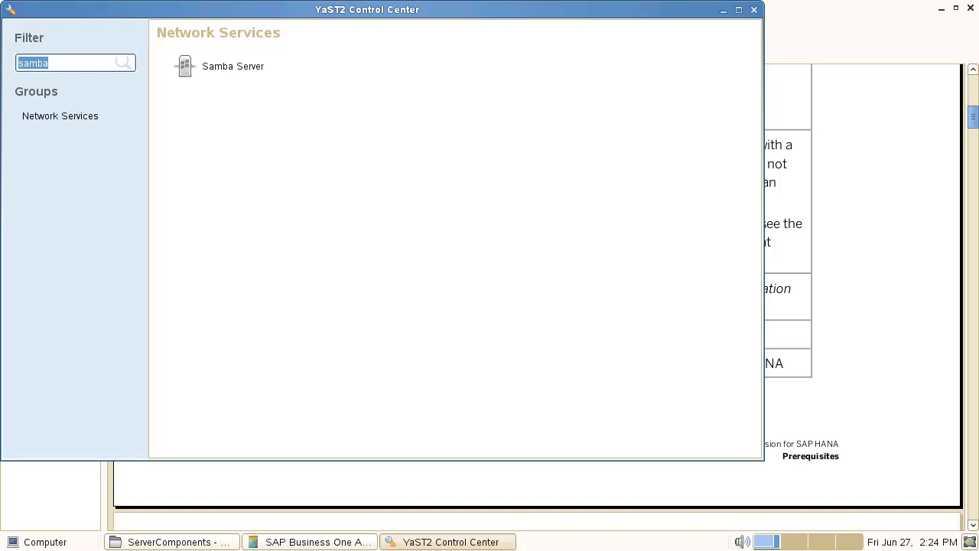
pyautogui.write('softw')
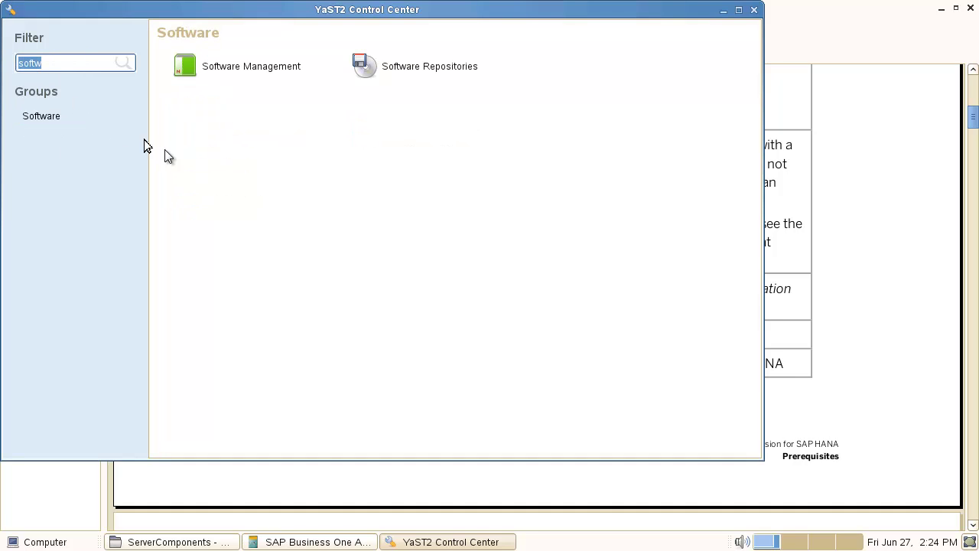
pyautogui.click(234, 66)
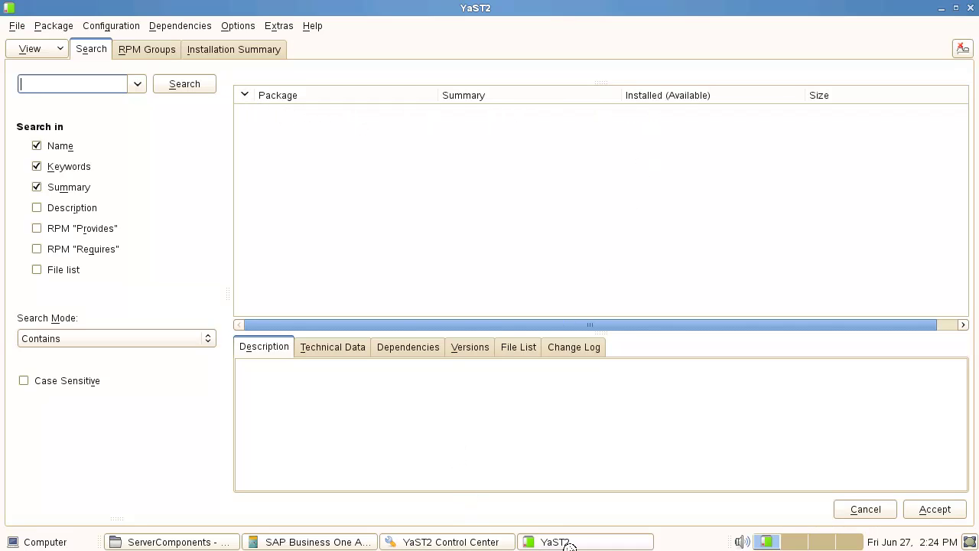
pyautogui.click(327, 541)
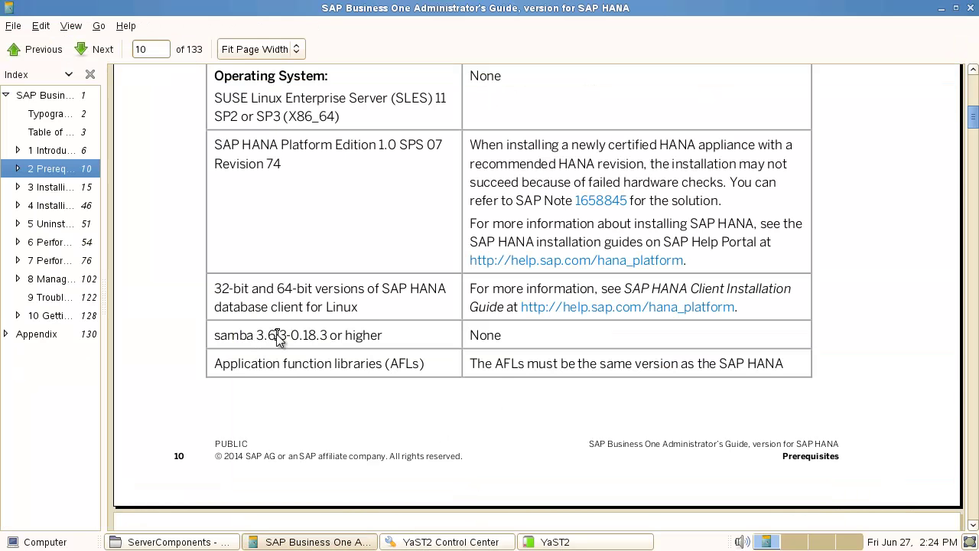
pyautogui.click(582, 543)
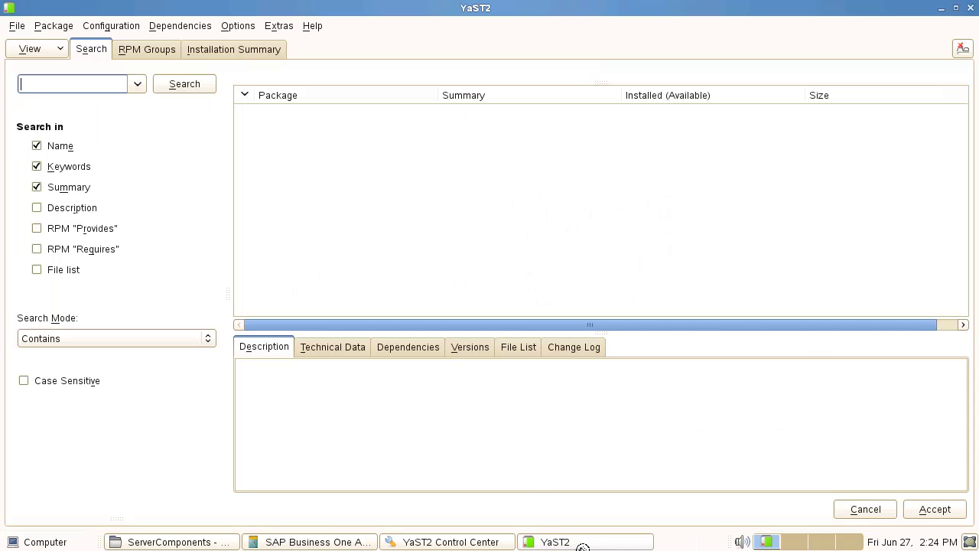
pyautogui.click(165, 81)
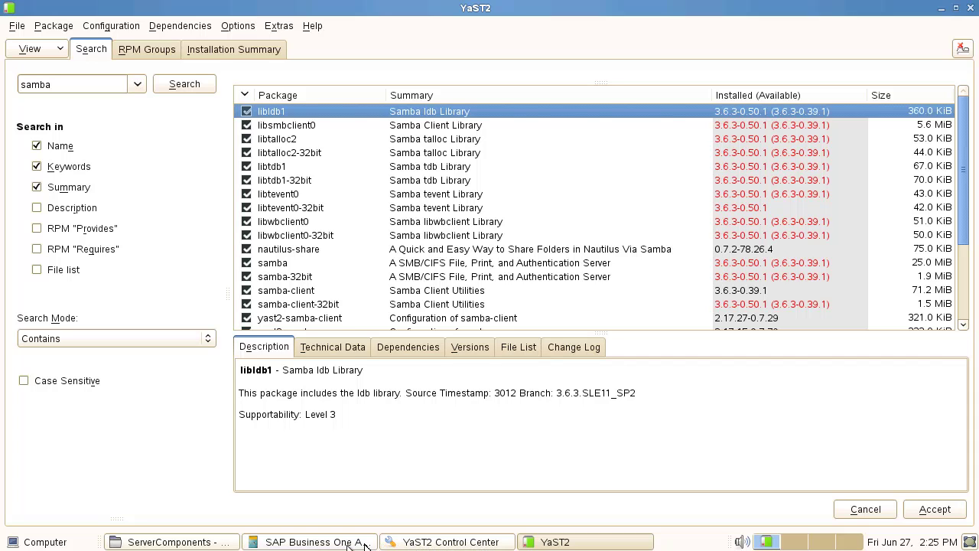
# - Compare against the guide's required samba 3.6.3-0.18.3, then scroll to page 11's library requirements
pyautogui.click(324, 541)
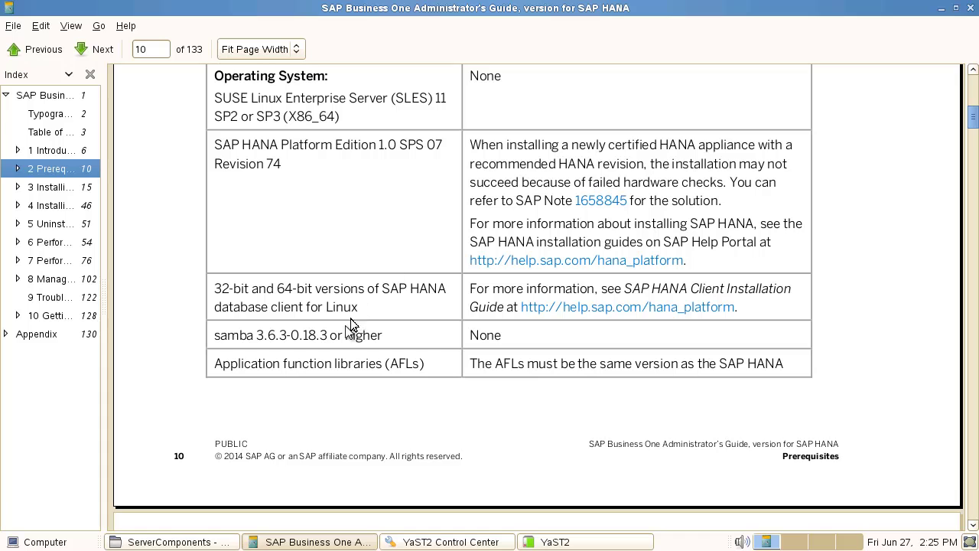
pyautogui.doubleClick(314, 340)
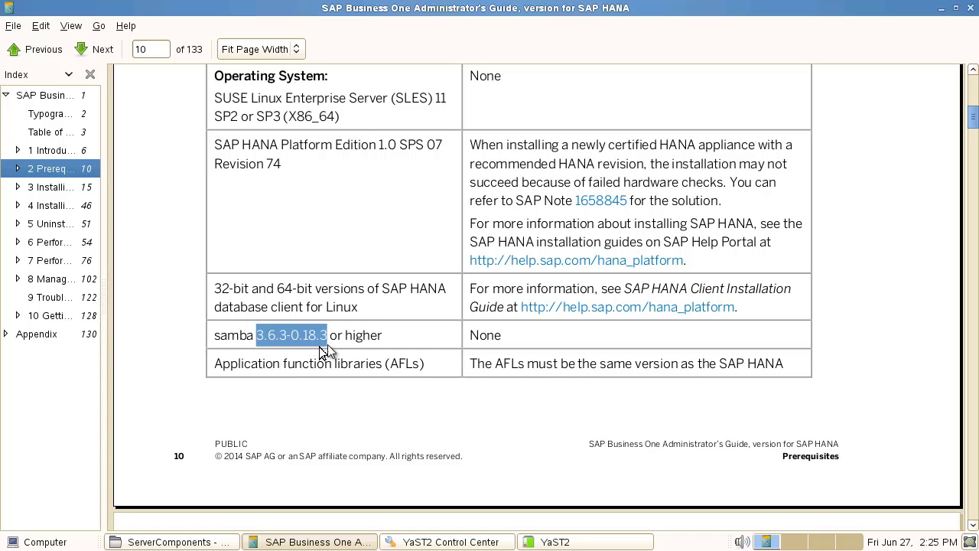
pyautogui.click(396, 361)
pyautogui.scroll(-10, 404, 358)
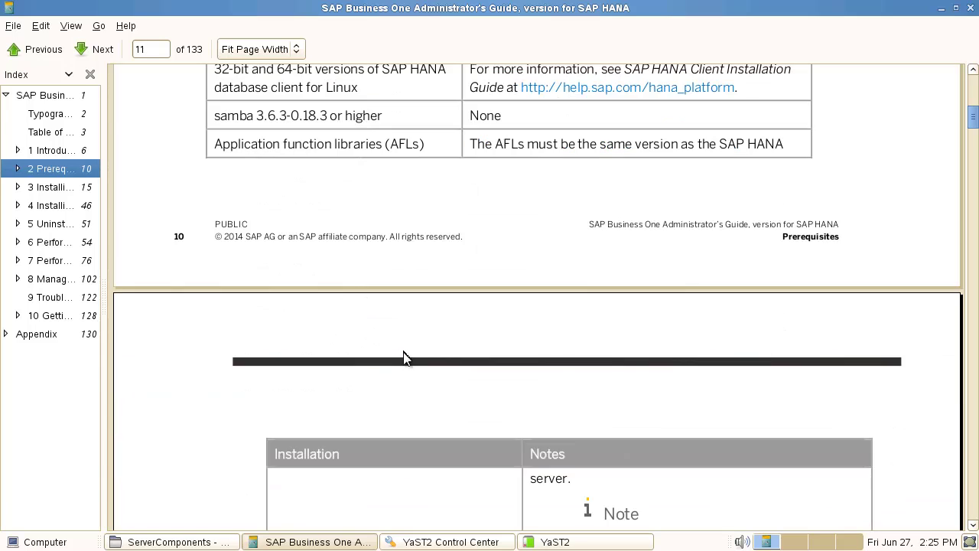
pyautogui.scroll(-2, 405, 355)
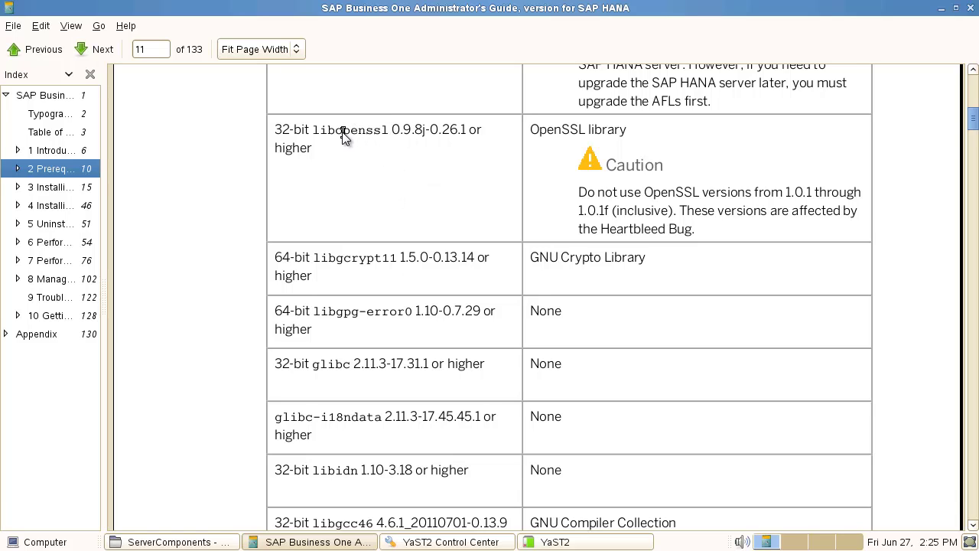
# - Search Software Management for openssl, then bring the guide's 32-bit library table forward
pyautogui.click(572, 543)
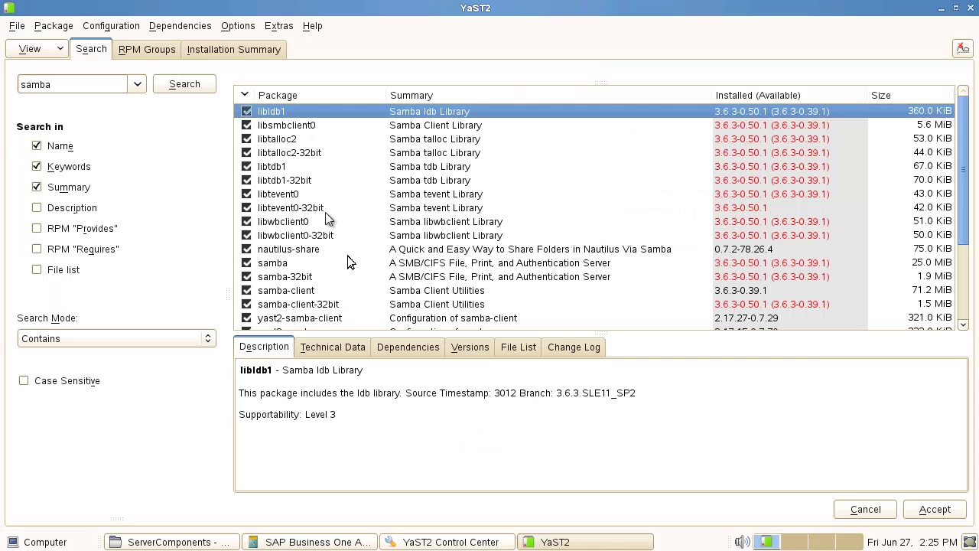
pyautogui.doubleClick(59, 84)
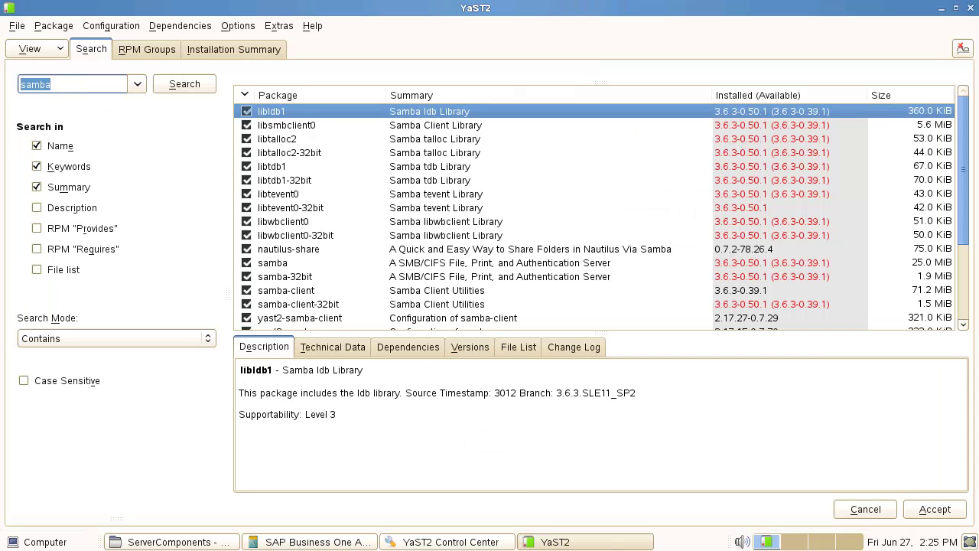
pyautogui.write('openssl')
pyautogui.press('Return')
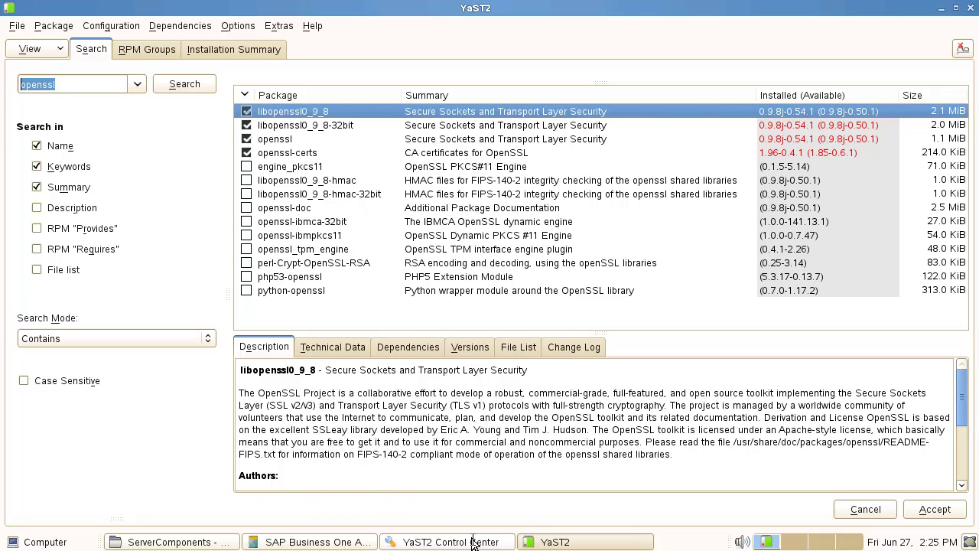
pyautogui.click(341, 542)
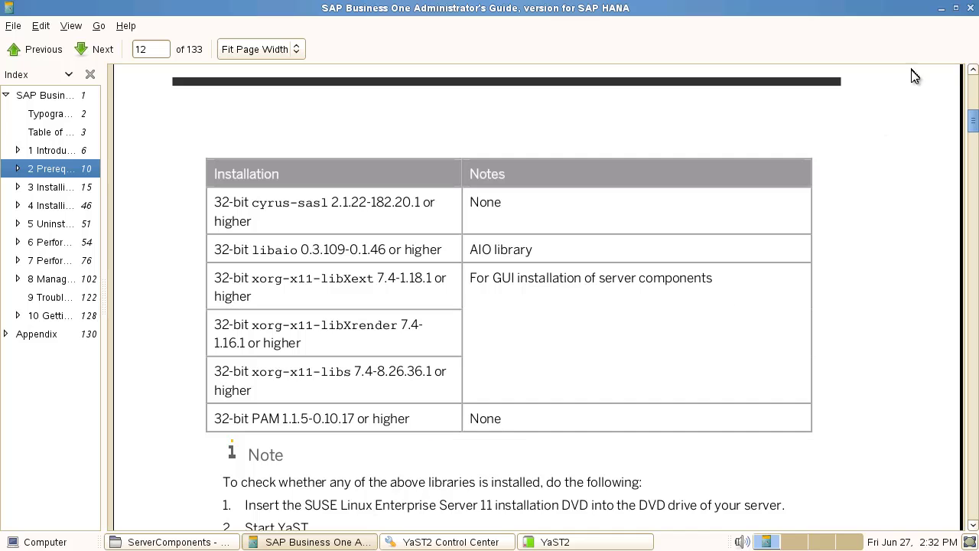
# - Close the open windows and browse the file system to /hana/74/32/SAP_HANA_CLIENT
pyautogui.click(940, 8)
pyautogui.click(941, 8)
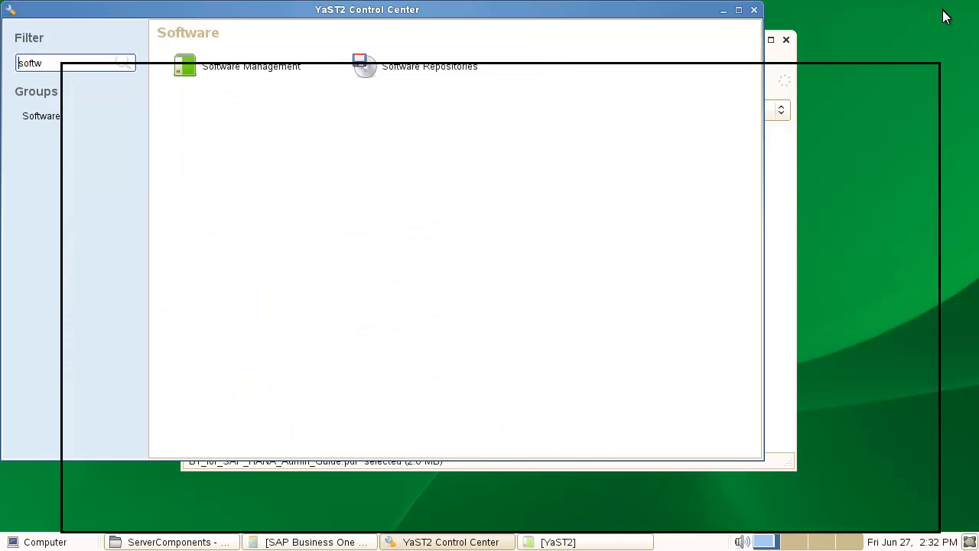
pyautogui.click(754, 10)
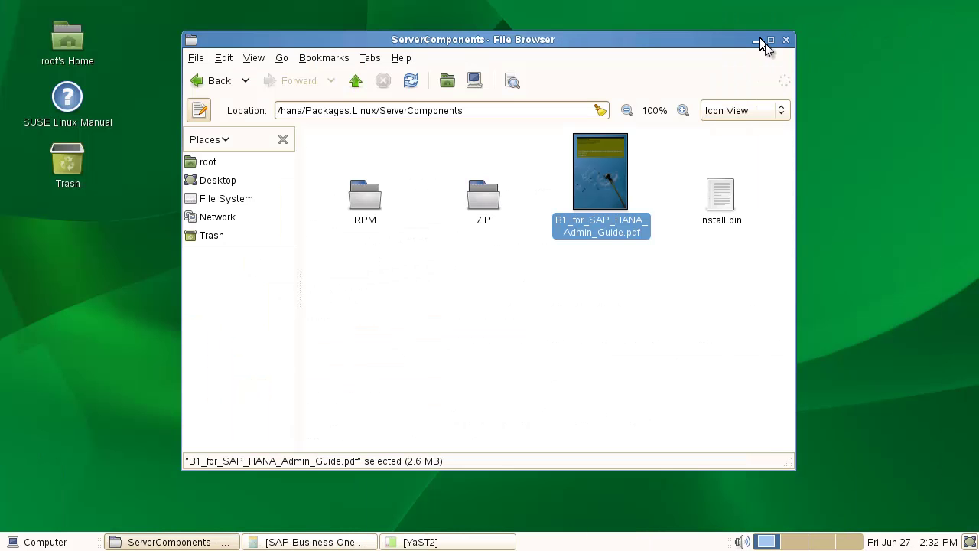
pyautogui.click(217, 200)
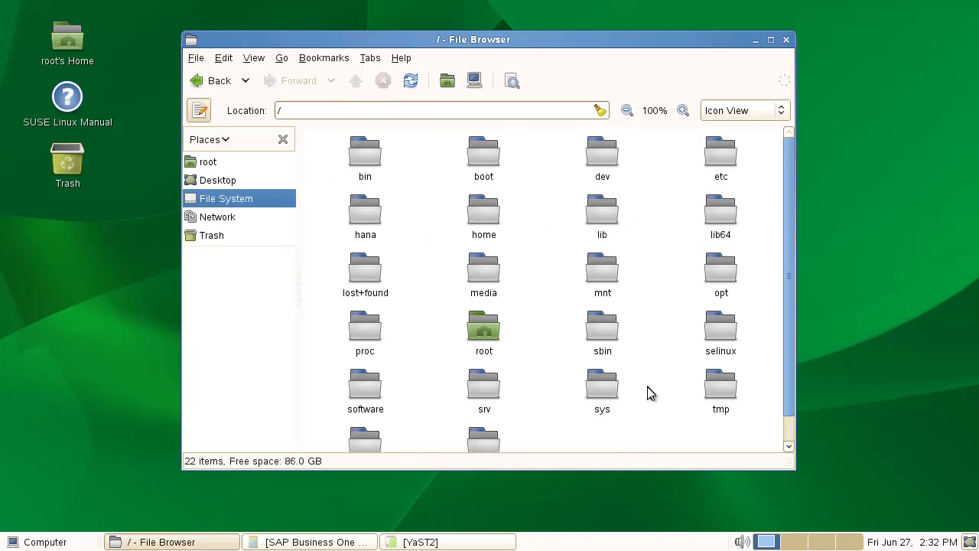
pyautogui.scroll(-1, 649, 391)
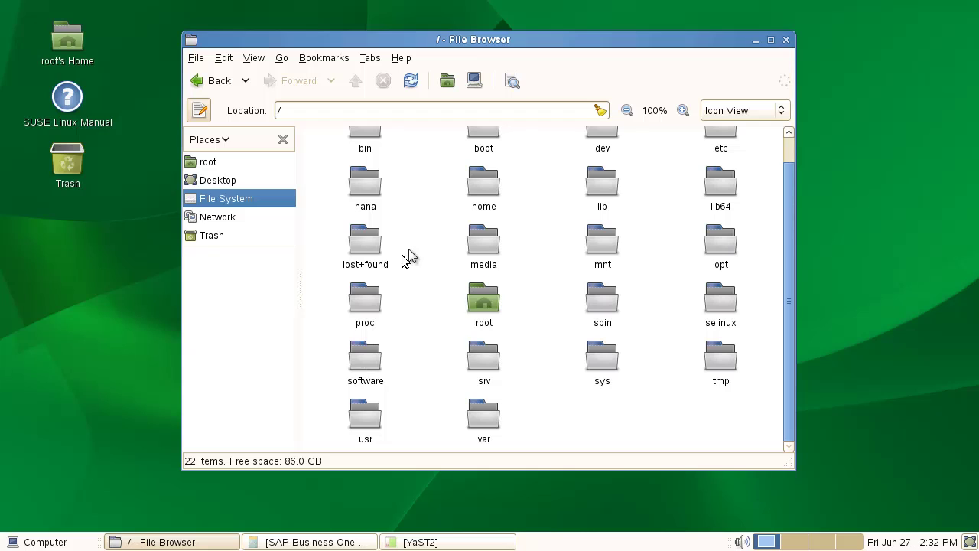
pyautogui.doubleClick(365, 190)
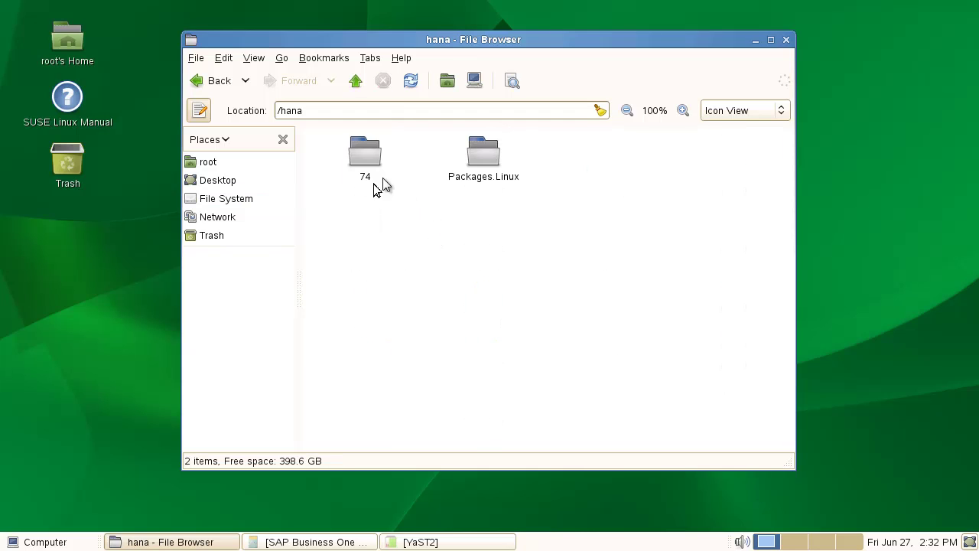
pyautogui.doubleClick(364, 161)
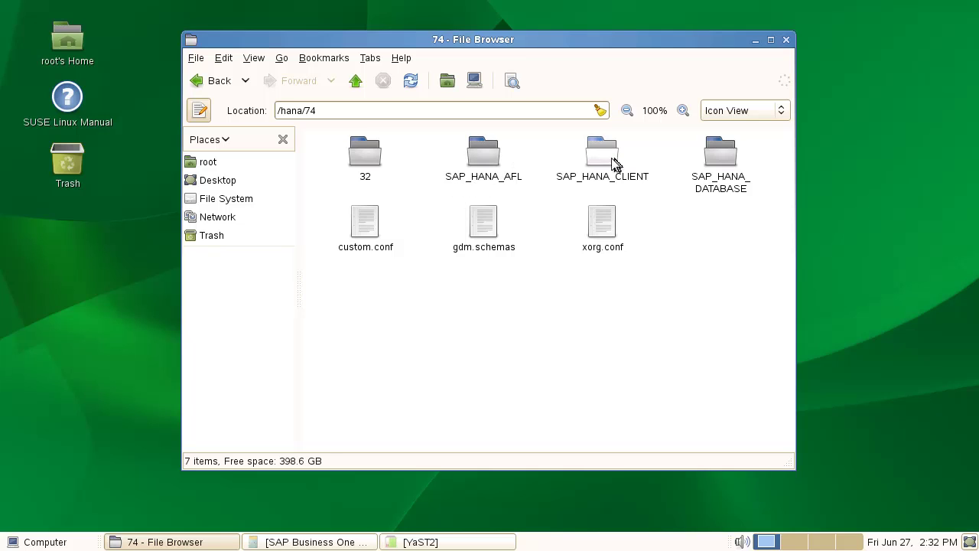
pyautogui.doubleClick(364, 159)
pyautogui.doubleClick(365, 162)
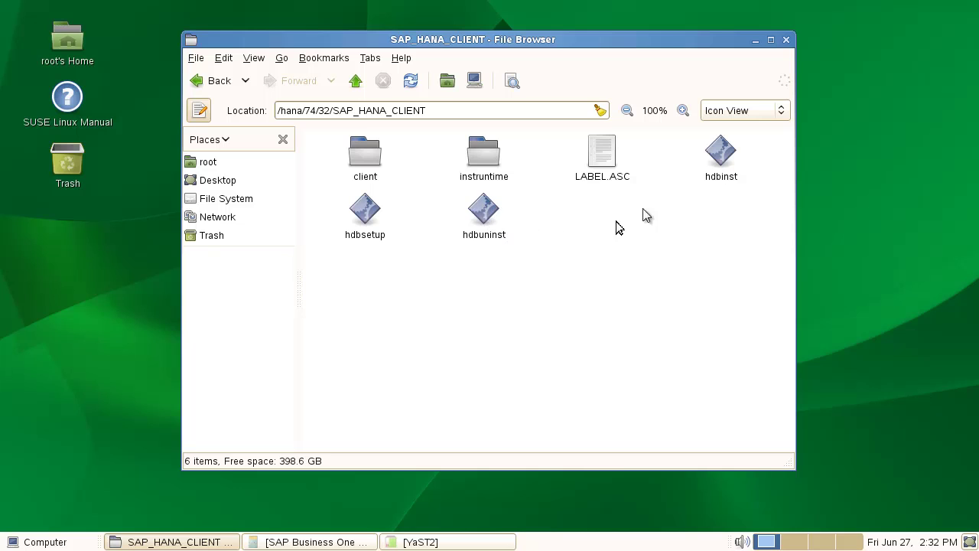
# - Run hdbsetup to install the 32-bit HANA client to /usr/sap/hdbclient32, then close the browser
pyautogui.doubleClick(366, 217)
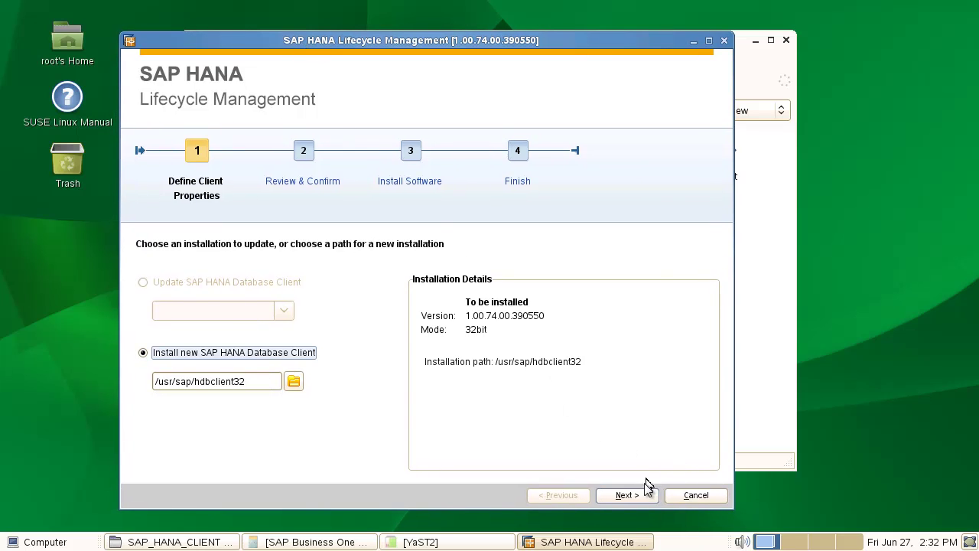
pyautogui.click(626, 496)
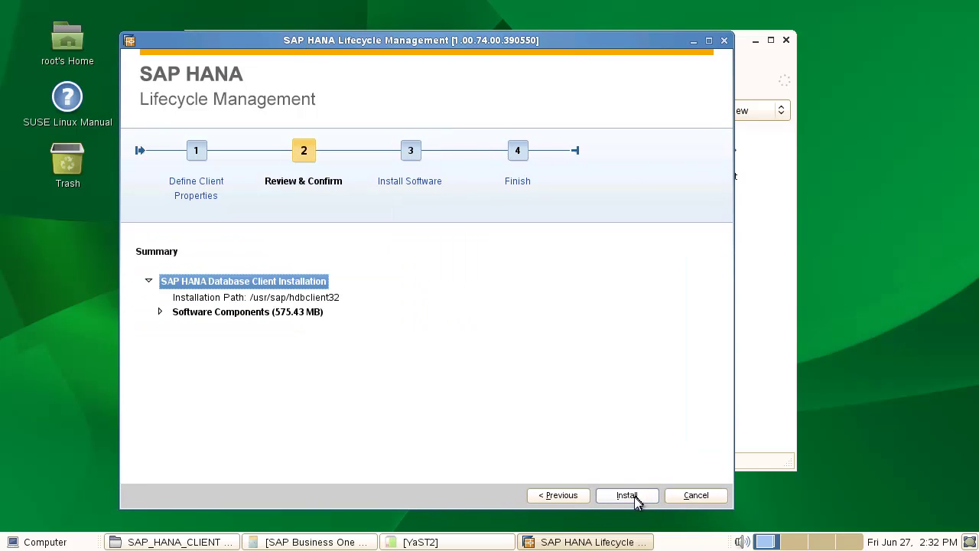
pyautogui.click(635, 497)
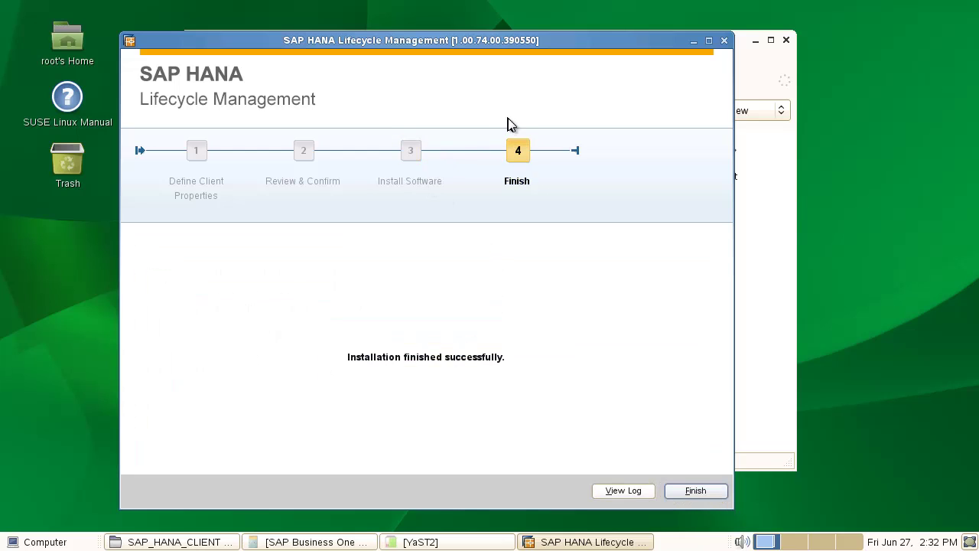
pyautogui.click(695, 492)
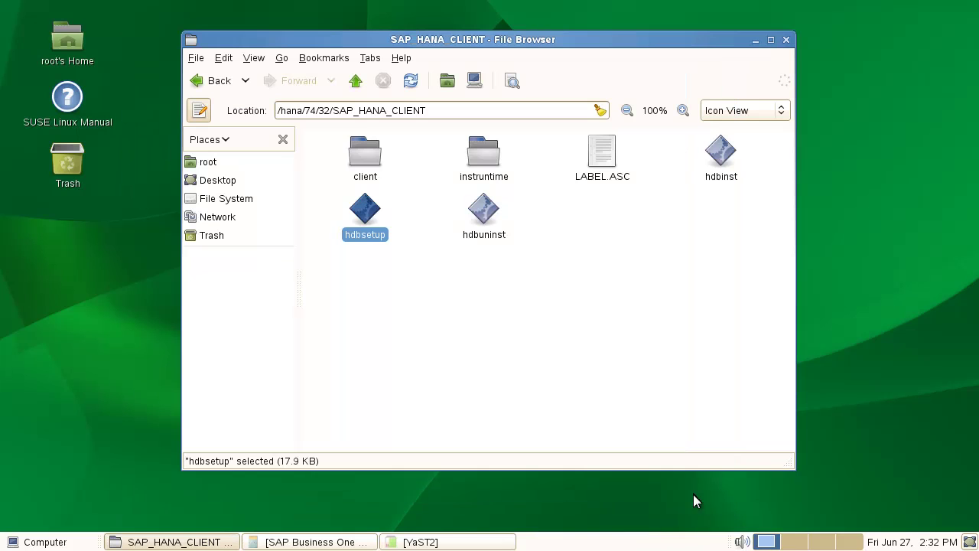
pyautogui.click(786, 39)
# - Open a terminal from the desktop and change to /hana/74/SAP_HANA_CLIENT
pyautogui.rightClick(343, 105)
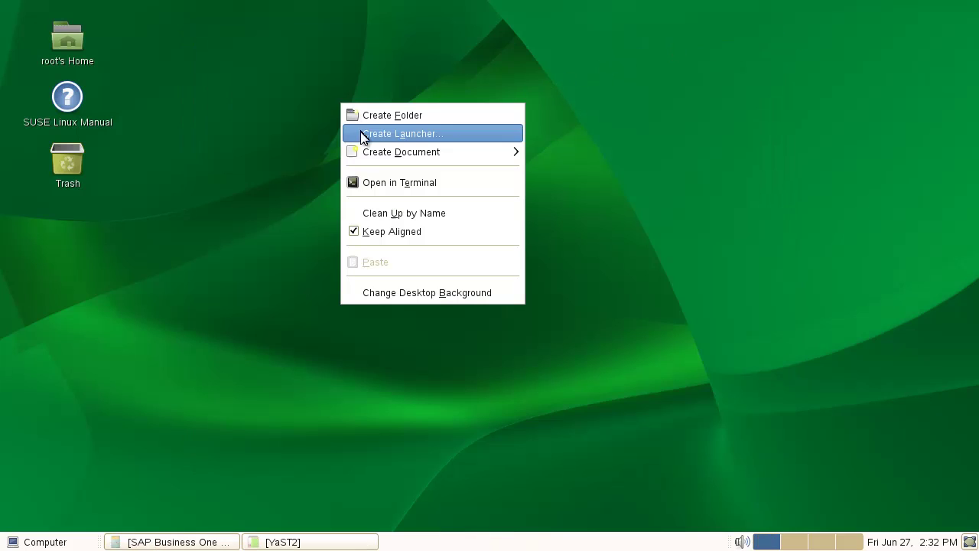
pyautogui.click(394, 184)
pyautogui.write('cd /hana/')
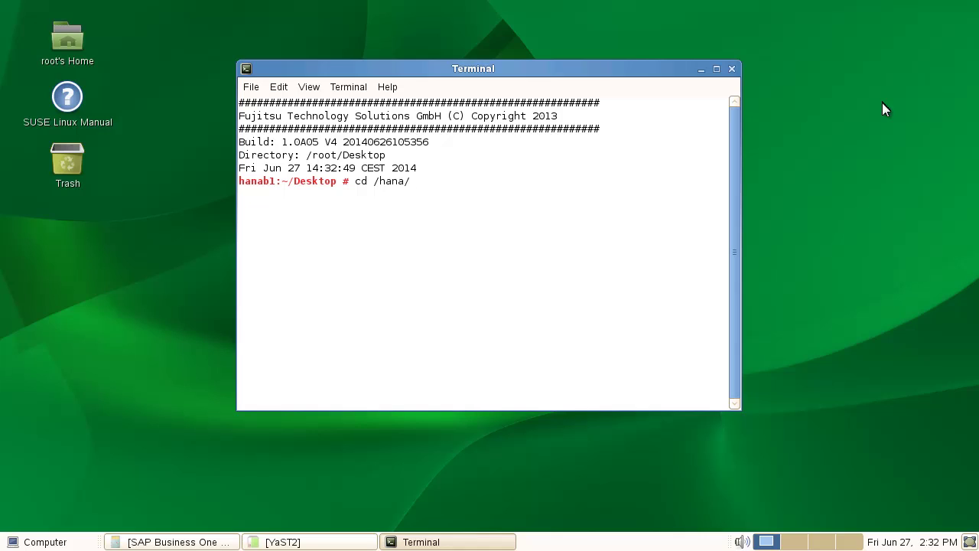
pyautogui.write('S')
pyautogui.write('74/')
pyautogui.write('S')
pyautogui.press('Tab')
pyautogui.write('C')
pyautogui.press('Tab')
pyautogui.press('Return')
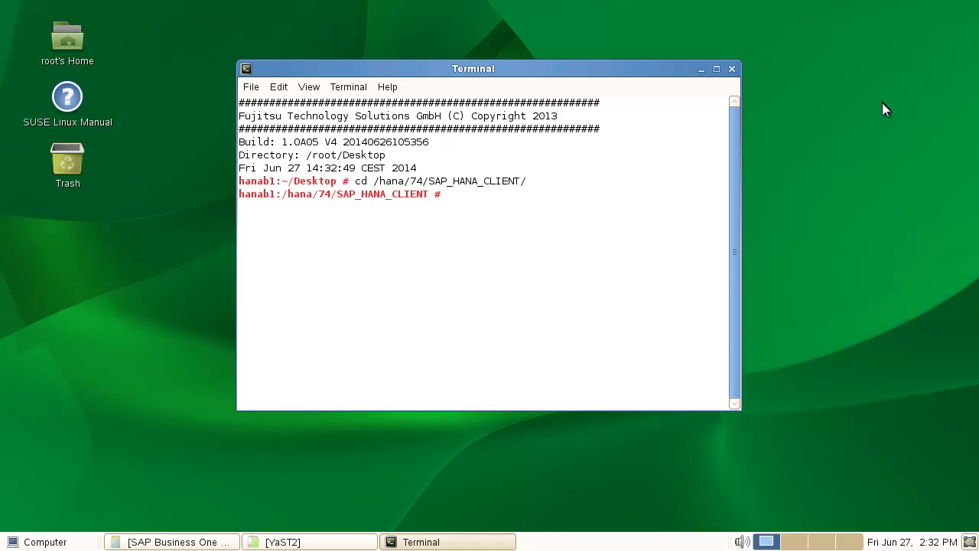
# - Run ./hdbinst with defaults to install the 64-bit client to /usr/sap/hdbclient
pyautogui.write('ls')
pyautogui.press('Return')
pyautogui.write('.')
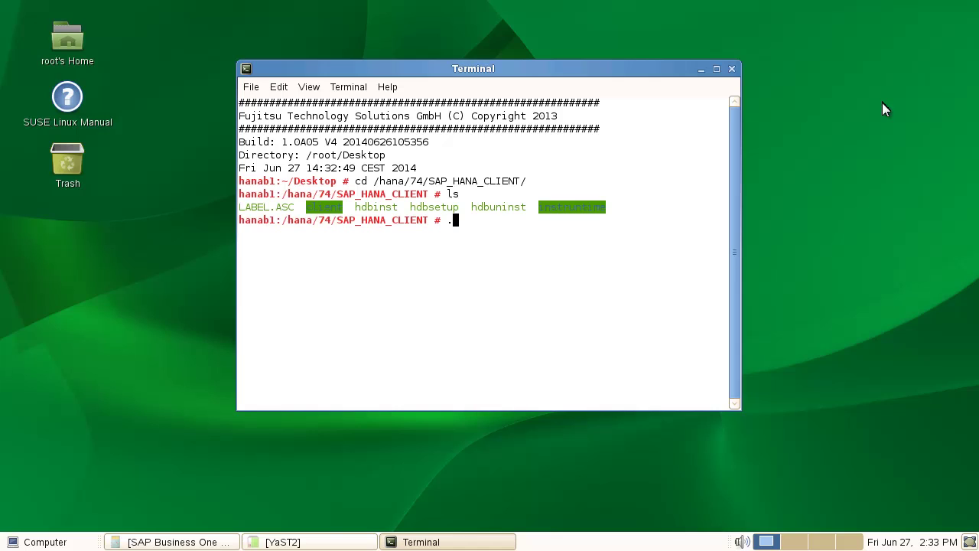
pyautogui.write('/hdbinst')
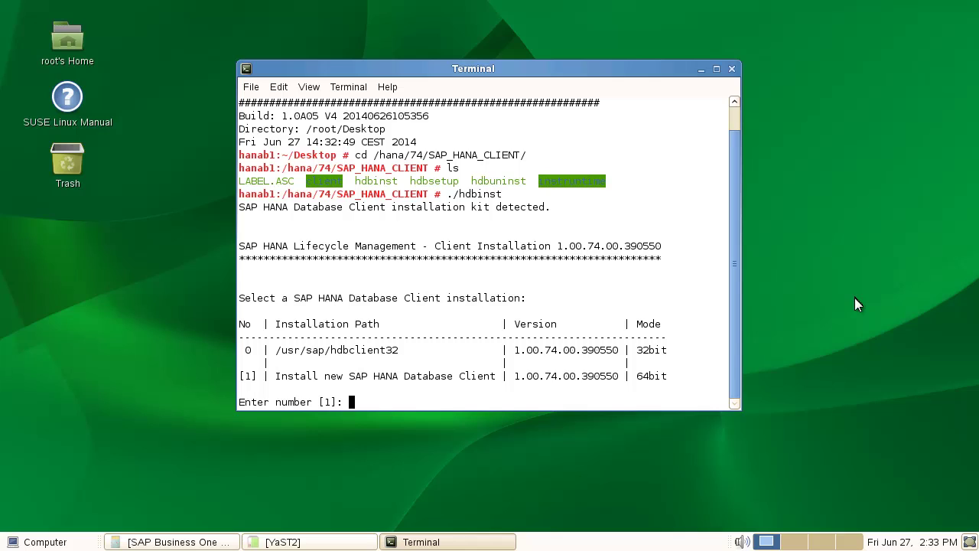
pyautogui.press('Return')
pyautogui.press('Return')
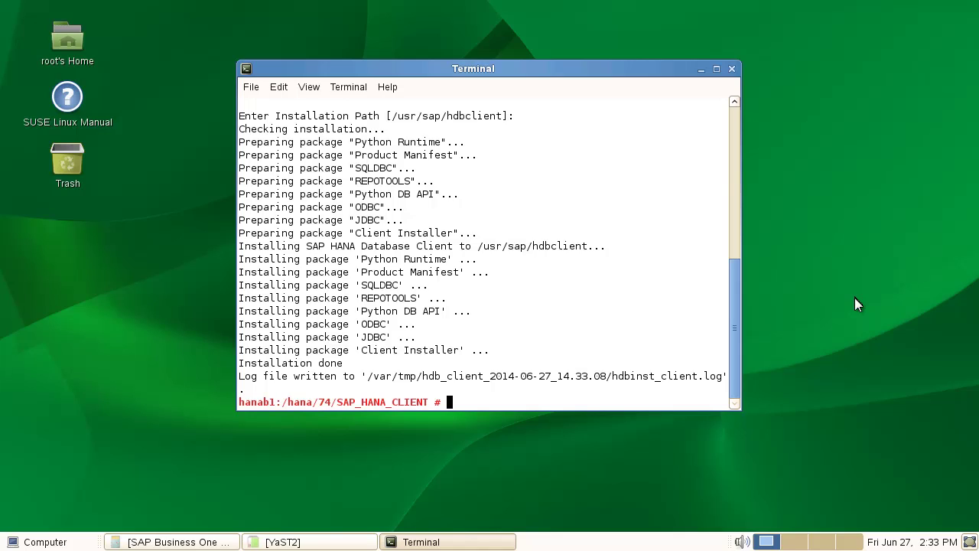
# - Move up to /hana/74 and change into the SAP_HANA_DATABASE folder
pyautogui.write('cd..')
pyautogui.press('Return')
pyautogui.write('ls')
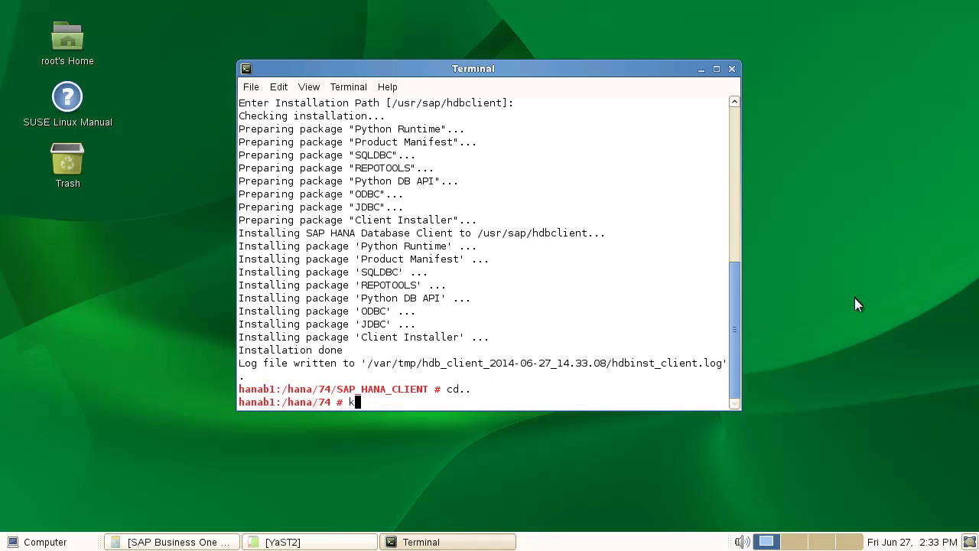
pyautogui.press('Return')
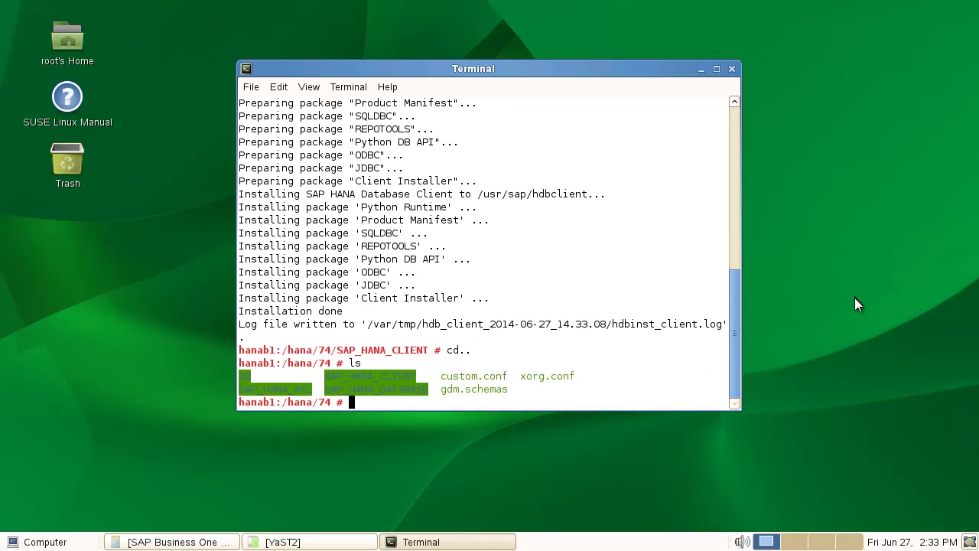
pyautogui.write('cd S')
pyautogui.press('Tab')
pyautogui.write('D')
pyautogui.press('Tab')
pyautogui.press('Return')
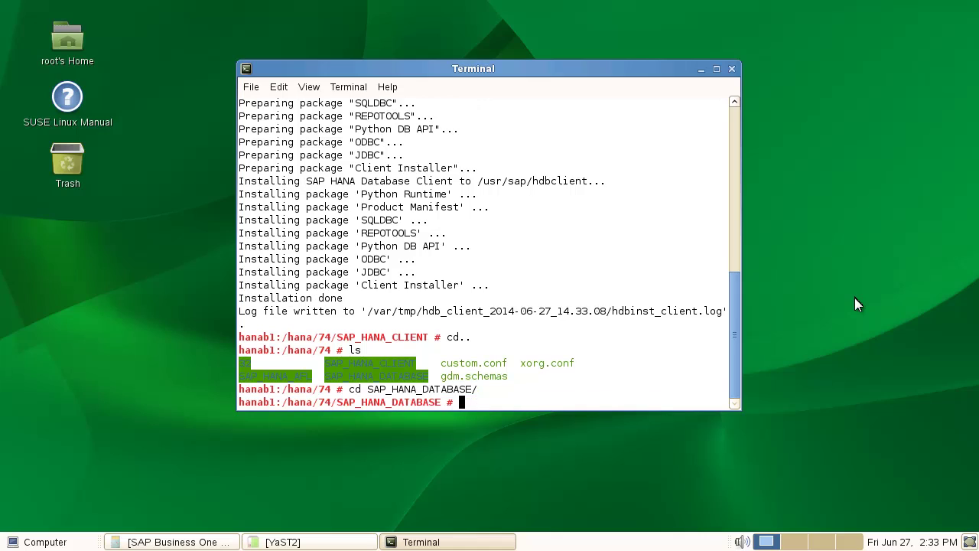
# - List the database installer files and enter the ./hdbinst command
pyautogui.write('ls')
pyautogui.press('Return')
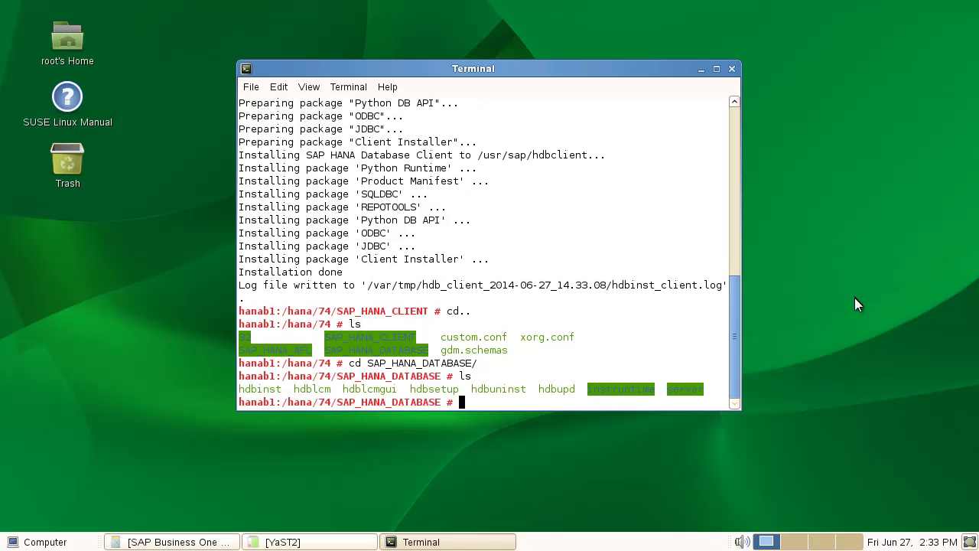
pyautogui.write('./hdbin')
pyautogui.press('Tab')
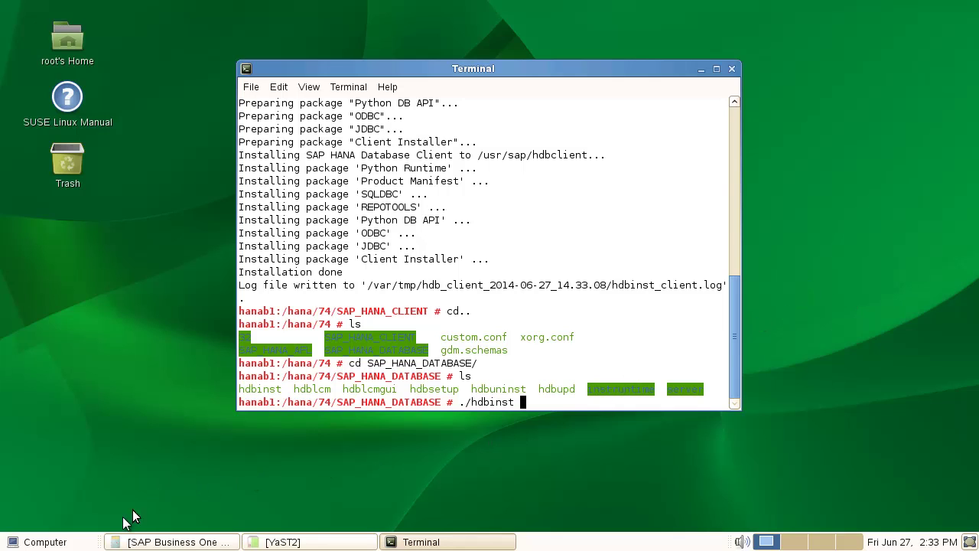
# - Filter YaST for 'host', review the Hostnames table, and close it without saving
pyautogui.click(57, 541)
pyautogui.click(392, 337)
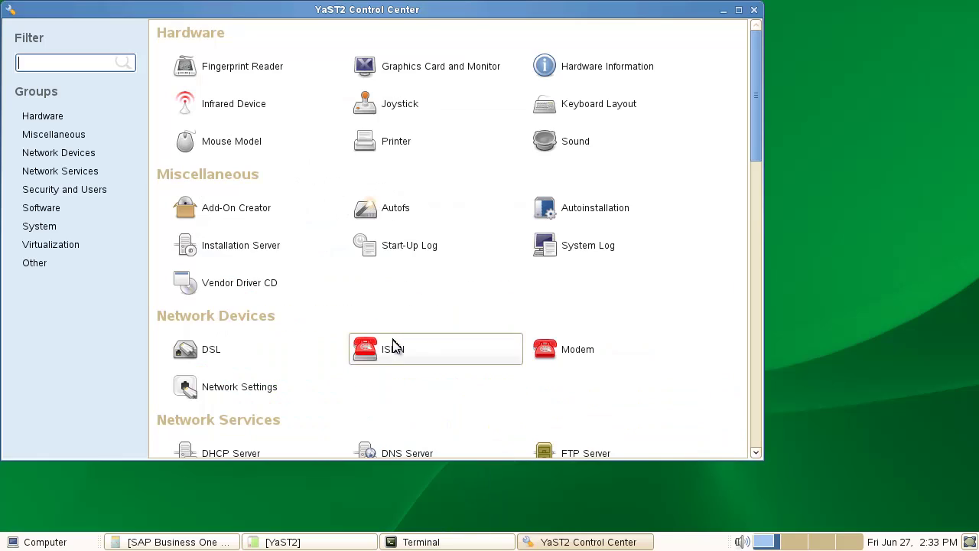
pyautogui.write('host')
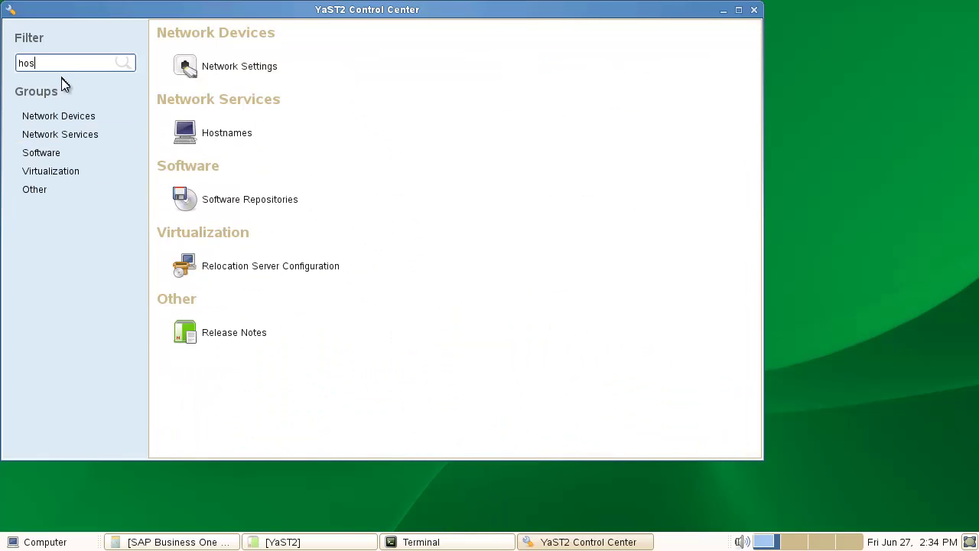
pyautogui.click(232, 132)
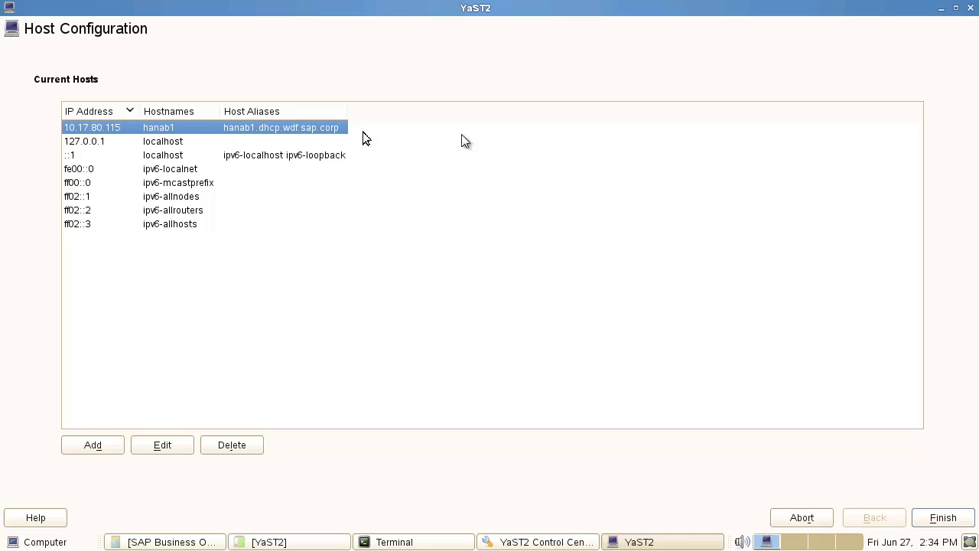
pyautogui.click(970, 6)
pyautogui.click(525, 243)
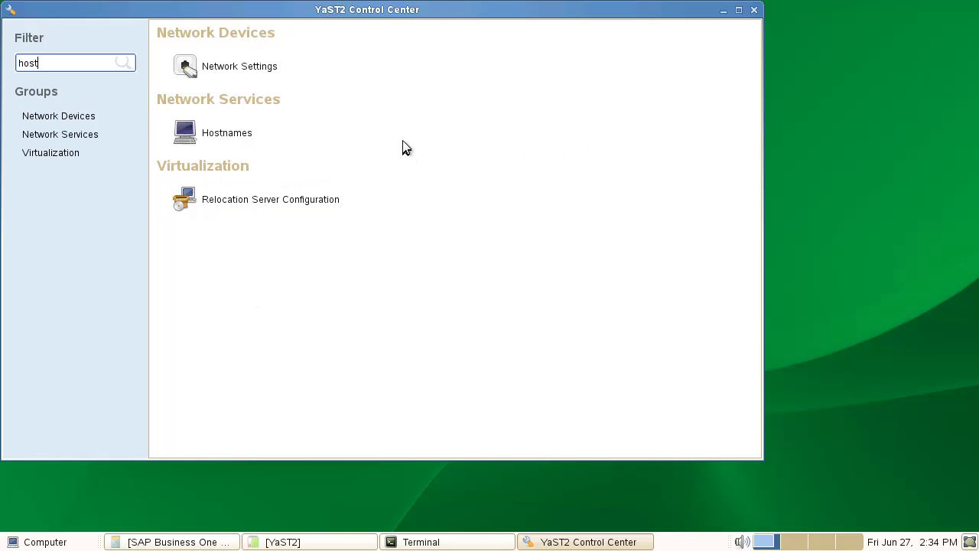
# - Start the HANA database installer and accept the default /hana/shared installation path
pyautogui.click(441, 543)
pyautogui.press('Return')
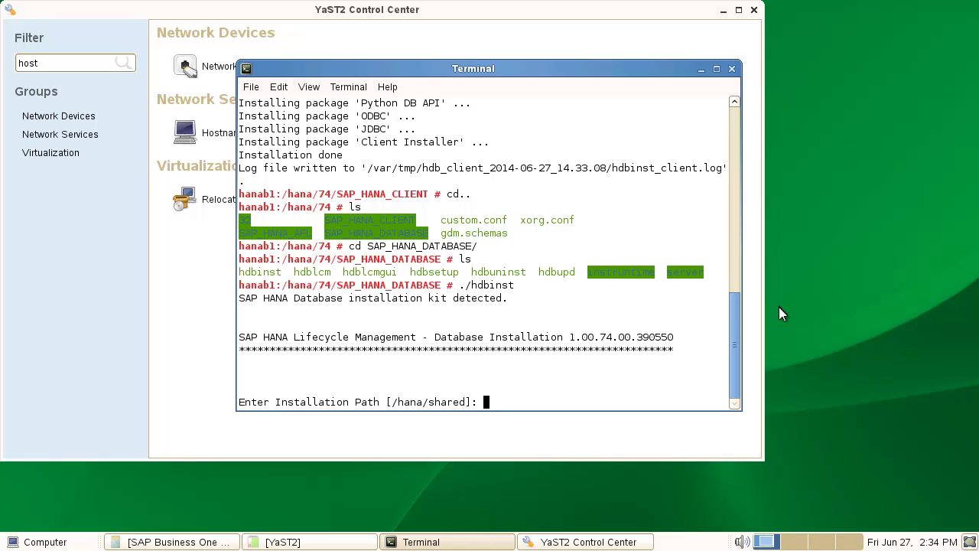
pyautogui.press('Return')
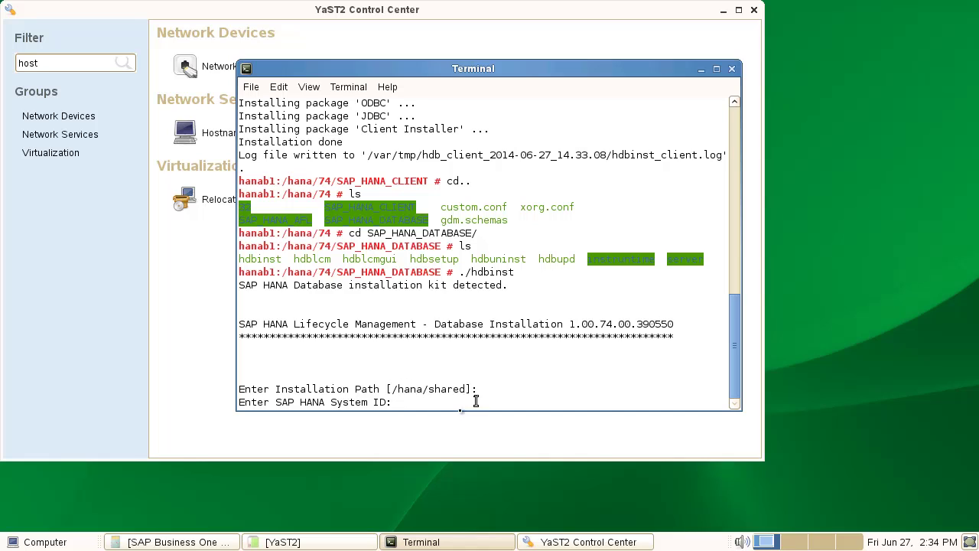
pyautogui.rightClick(400, 482)
pyautogui.click(440, 376)
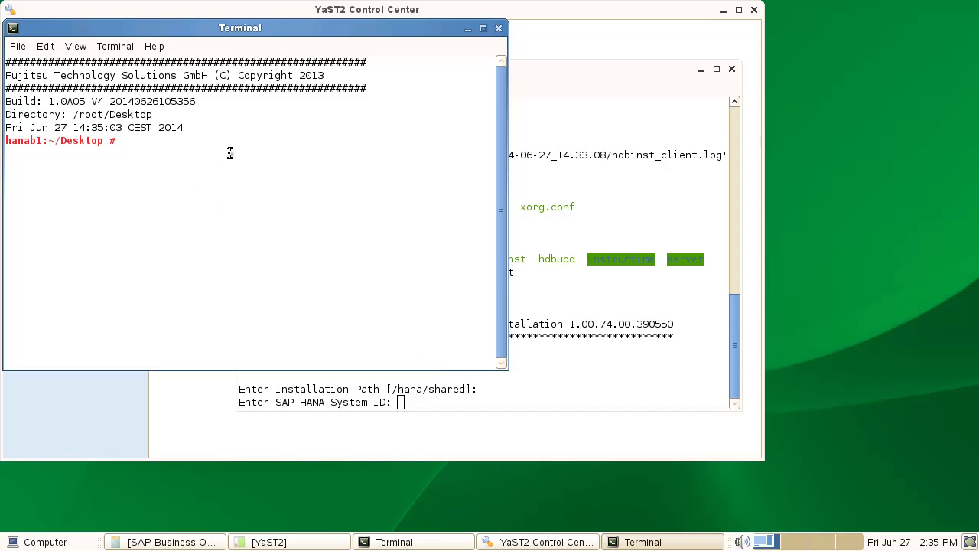
pyautogui.write('df -h')
pyautogui.press('Return')
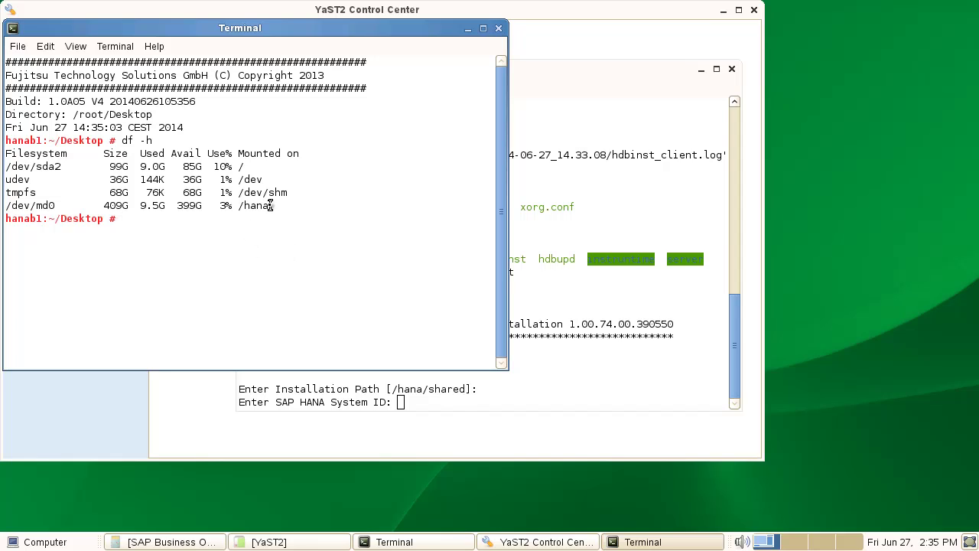
pyautogui.moveTo(270, 205); pyautogui.dragTo(239, 205)
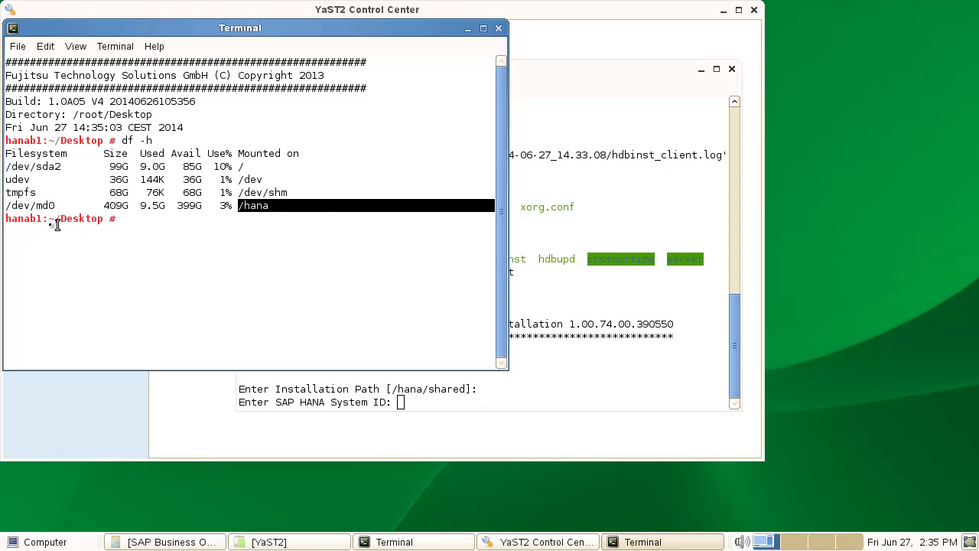
pyautogui.click(30, 205)
pyautogui.moveTo(30, 205); pyautogui.dragTo(15, 205)
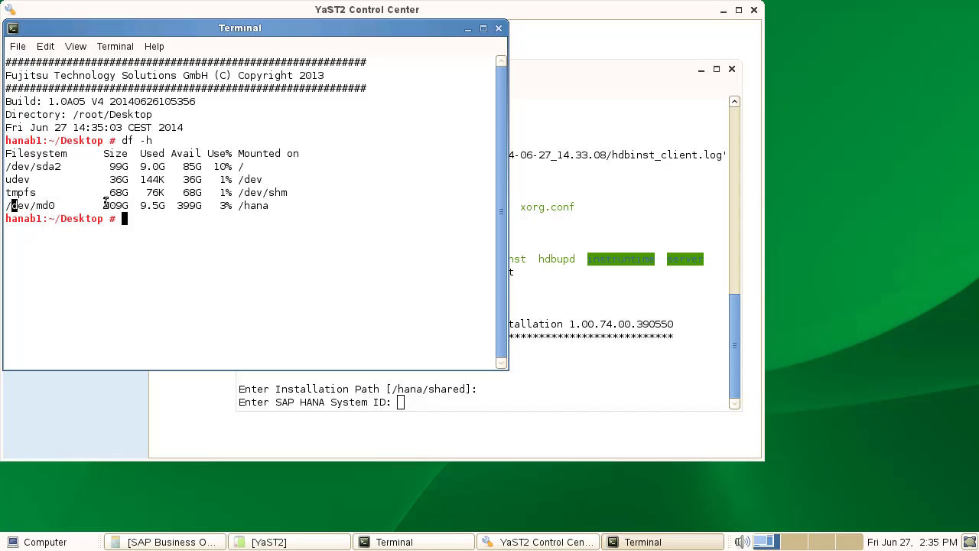
pyautogui.moveTo(105, 203); pyautogui.dragTo(121, 205)
pyautogui.click(190, 204)
pyautogui.moveTo(237, 205); pyautogui.dragTo(267, 205)
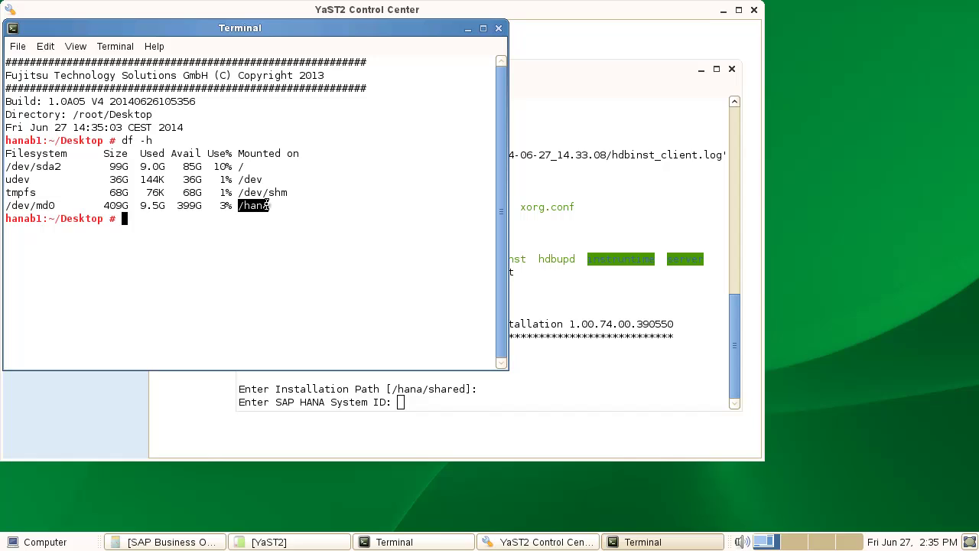
pyautogui.doubleClick(121, 206)
pyautogui.tripleClick(188, 245)
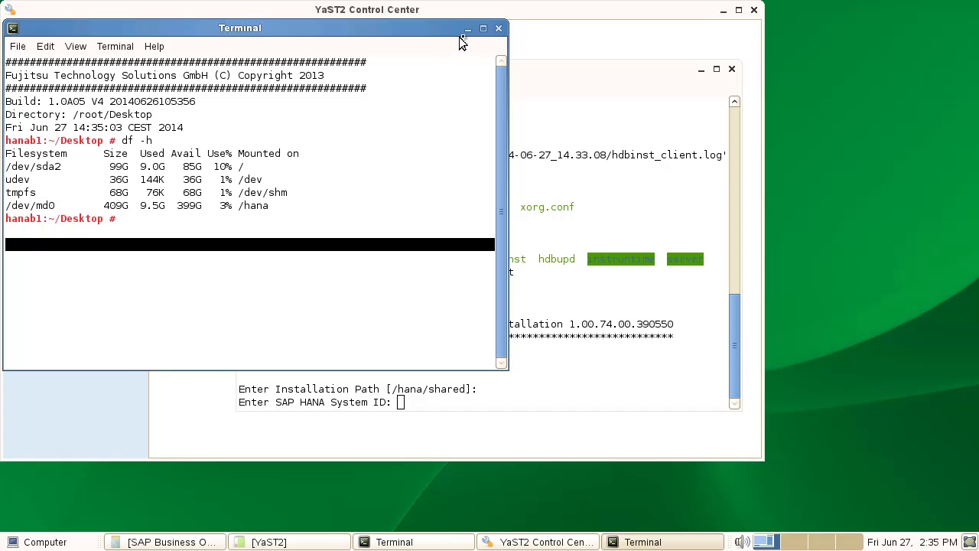
pyautogui.click(498, 28)
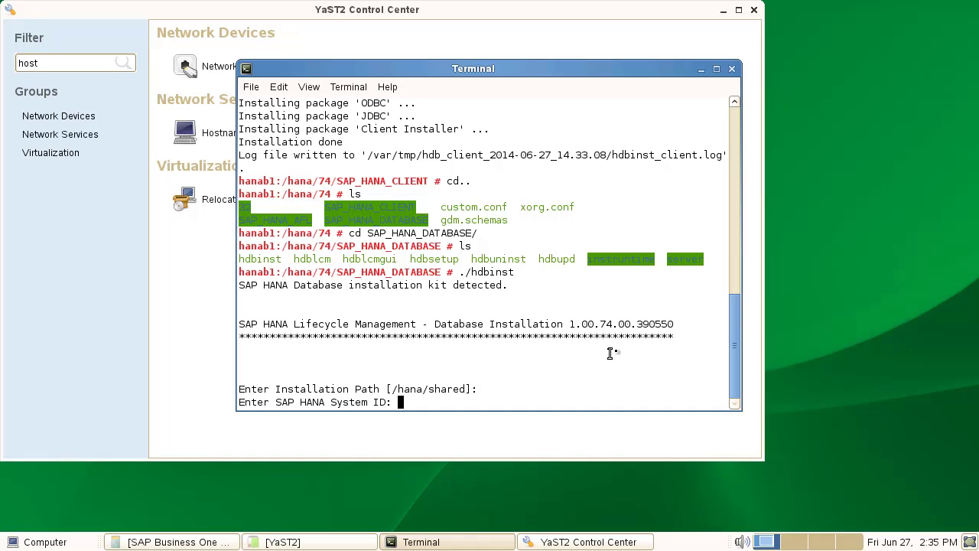
# - Enter system ID NDB, instance number 00, and production system usage (1)
pyautogui.write('NDB')
pyautogui.press('Return')
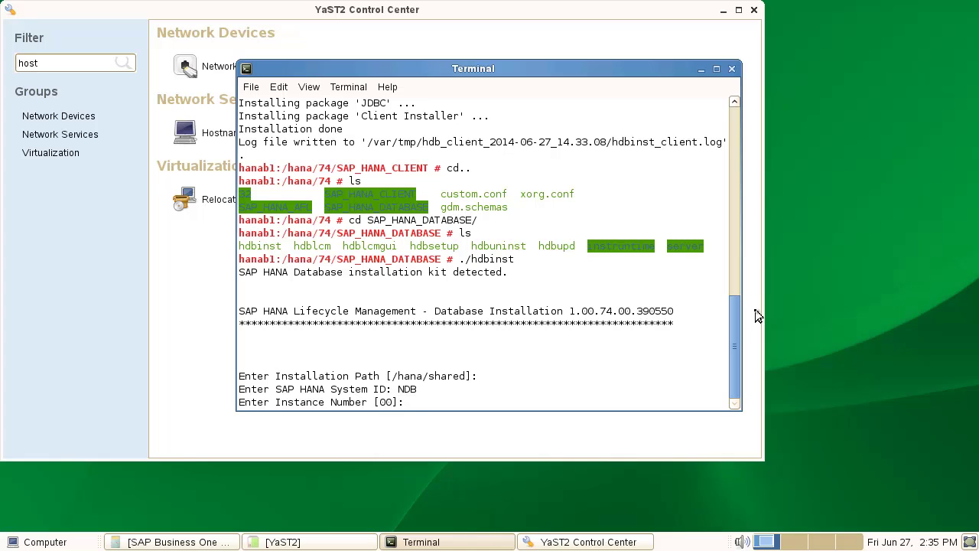
pyautogui.write('00')
pyautogui.press('Return')
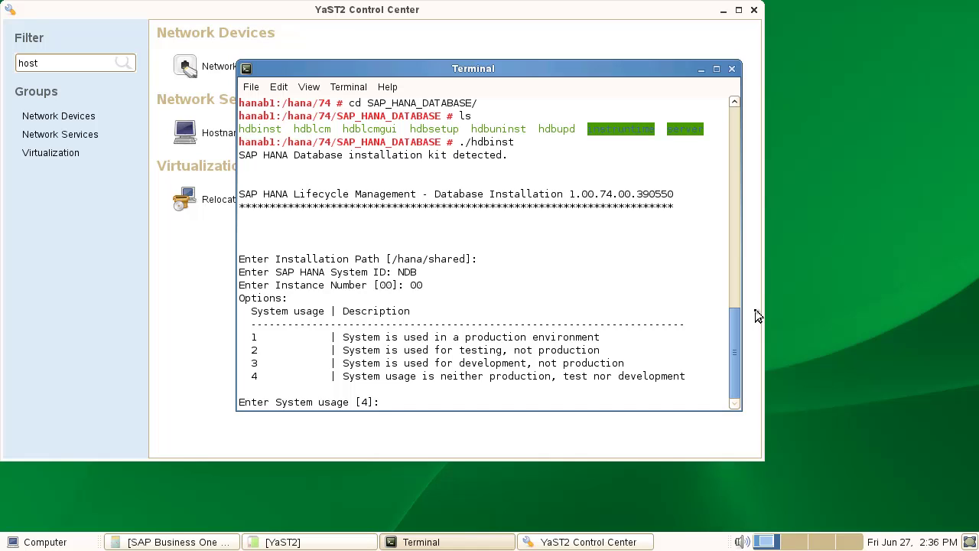
pyautogui.write('1')
pyautogui.press('Return')
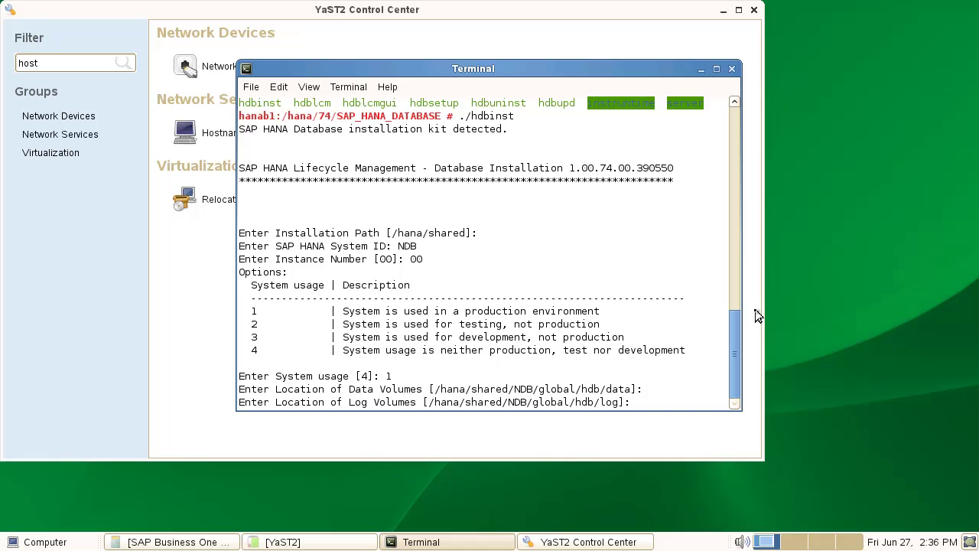
# - Accept the default volume location, set and confirm the SYSTEM password, and enable restart after reboot
pyautogui.press('Return')
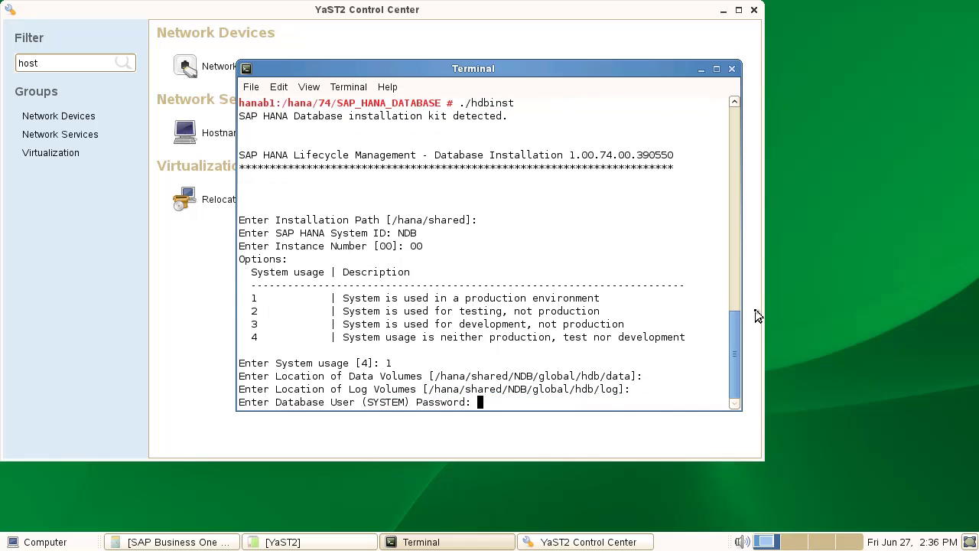
pyautogui.press('Return')
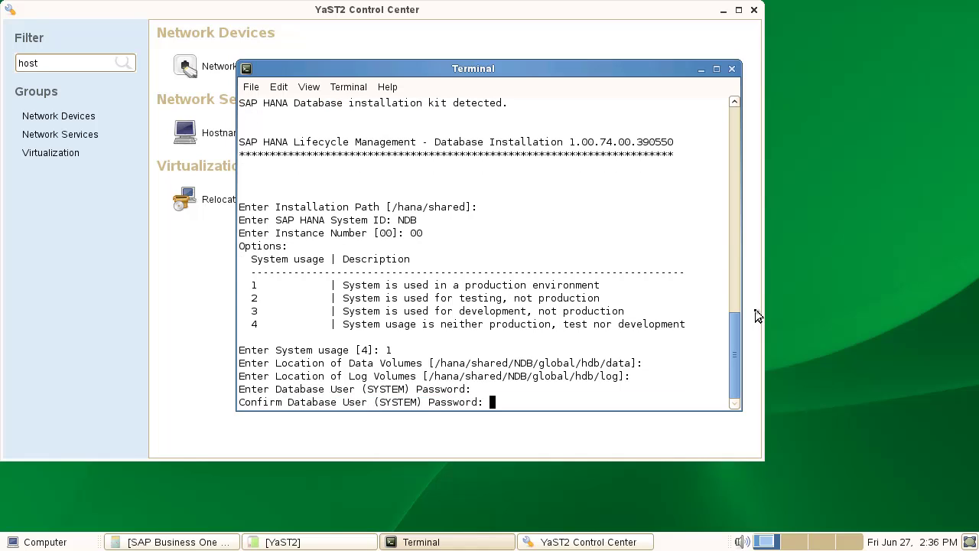
pyautogui.press('Return')
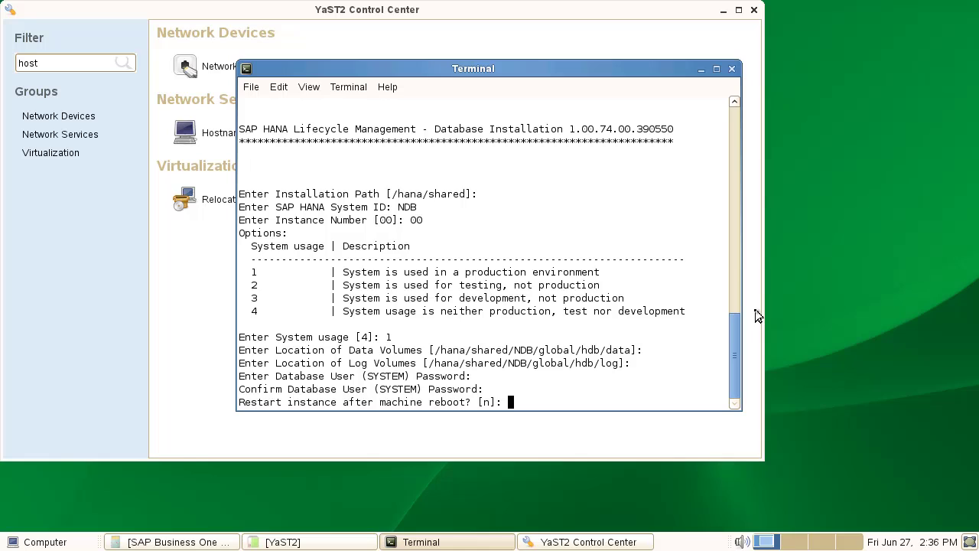
pyautogui.write('y')
pyautogui.press('Return')
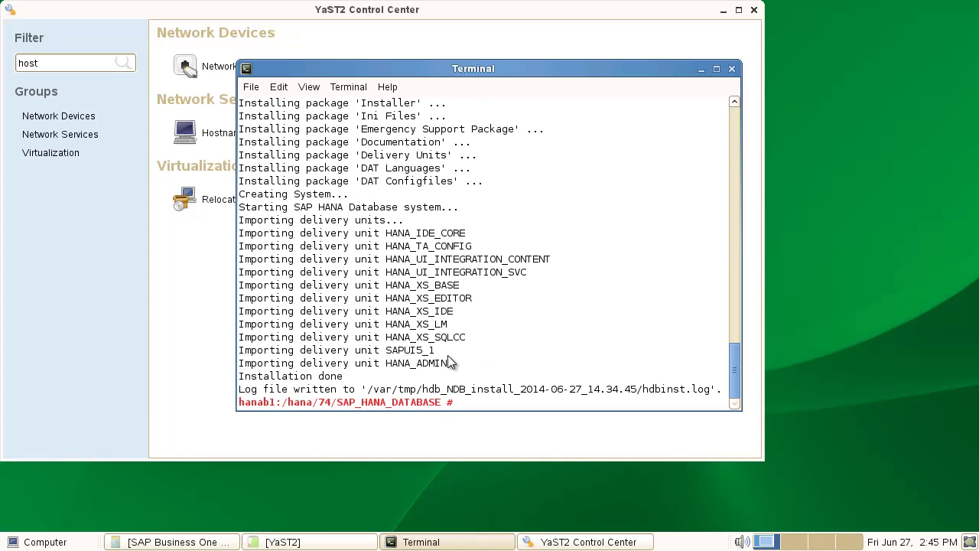
# - Move up a folder and change into SAP_HANA_AFL
pyautogui.doubleClick(477, 375)
pyautogui.click(490, 402)
pyautogui.doubleClick(490, 402)
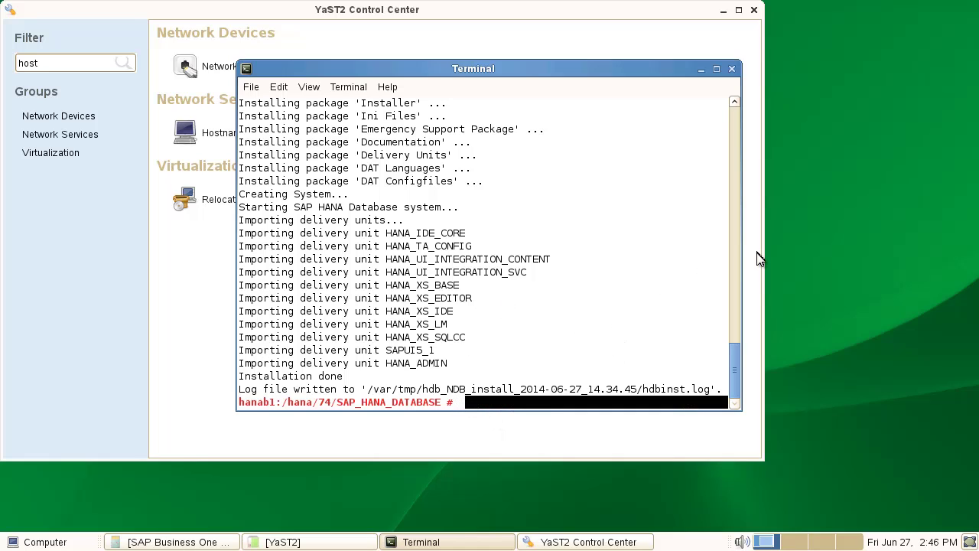
pyautogui.write('..')
pyautogui.press('Return')
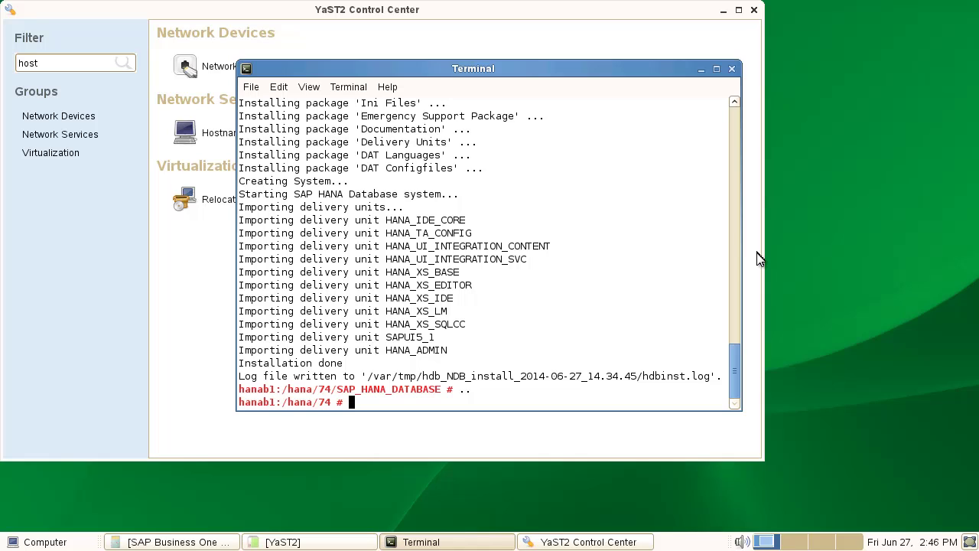
pyautogui.write('cd SAP_HANA_A')
pyautogui.press('Tab')
pyautogui.press('Return')
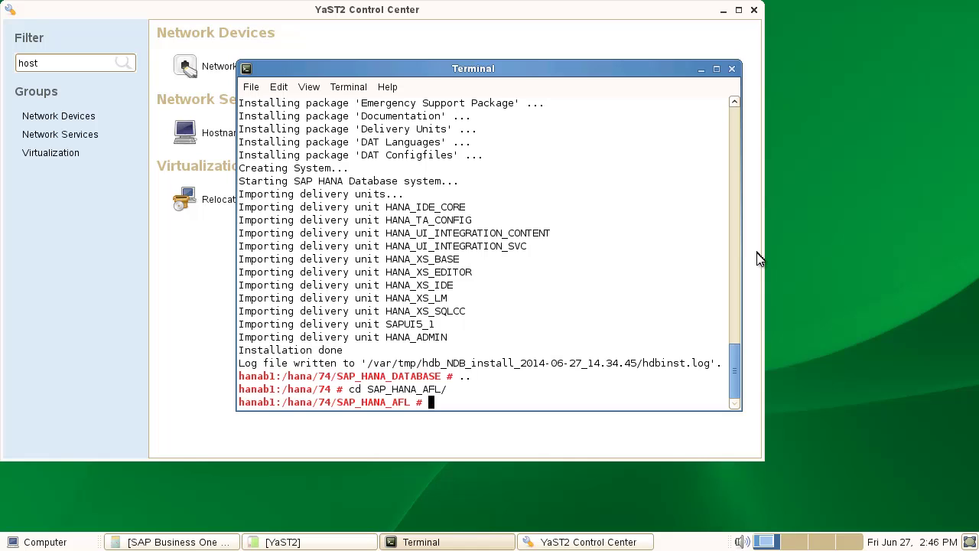
# - Run the AFL installer on HANA system NDB
pyautogui.write('/hdbinst')
pyautogui.press('Return')
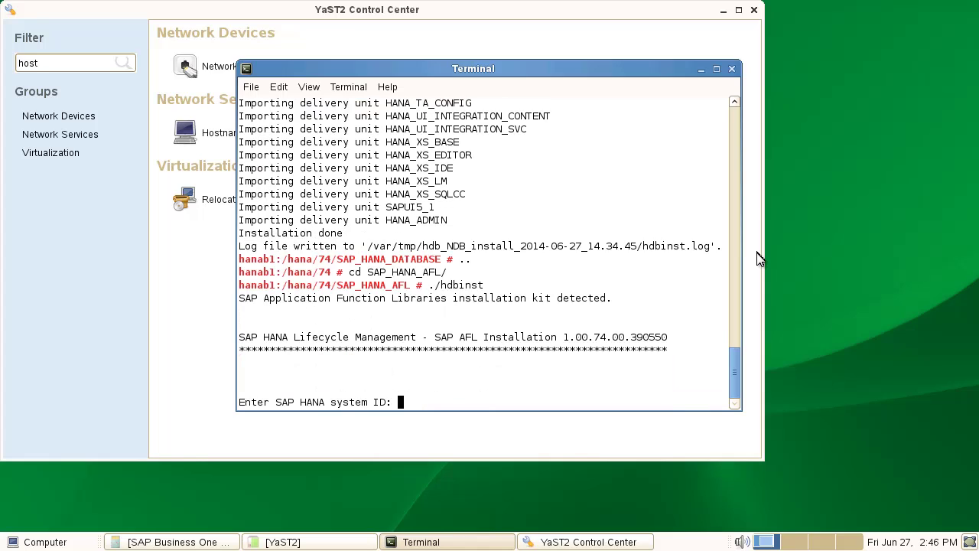
pyautogui.write('NDB')
pyautogui.press('Return')
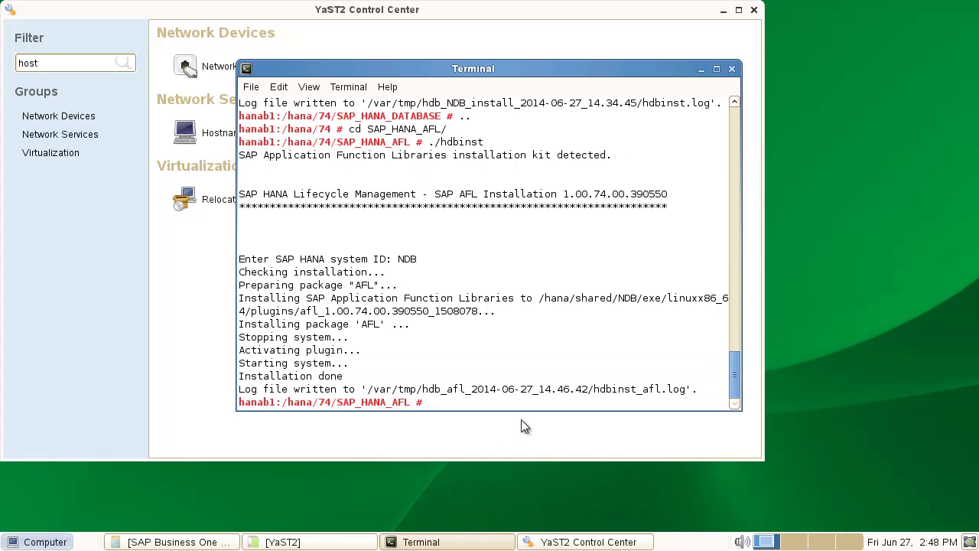
# - Return the shell to /hana with two cd .. commands
pyautogui.moveTo(433, 405); pyautogui.dragTo(472, 406)
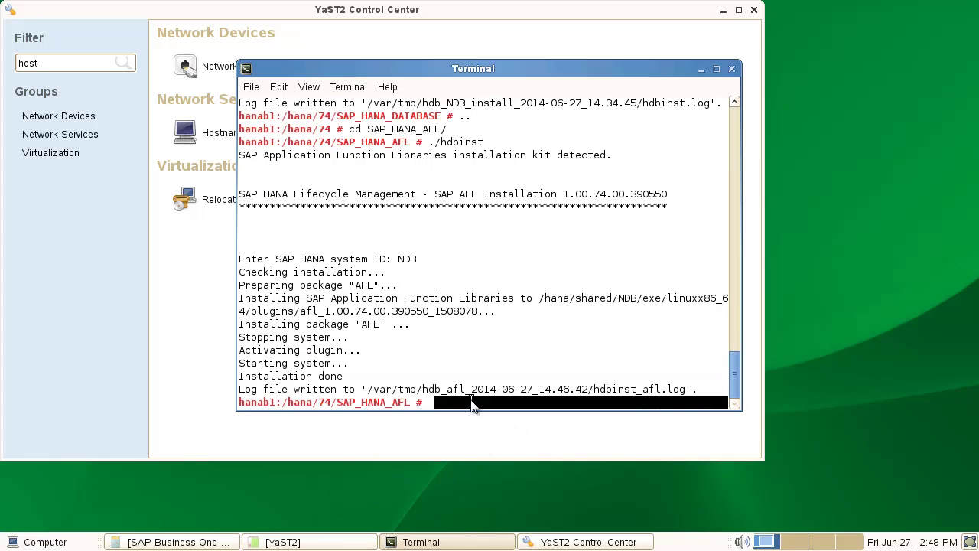
pyautogui.click(472, 404)
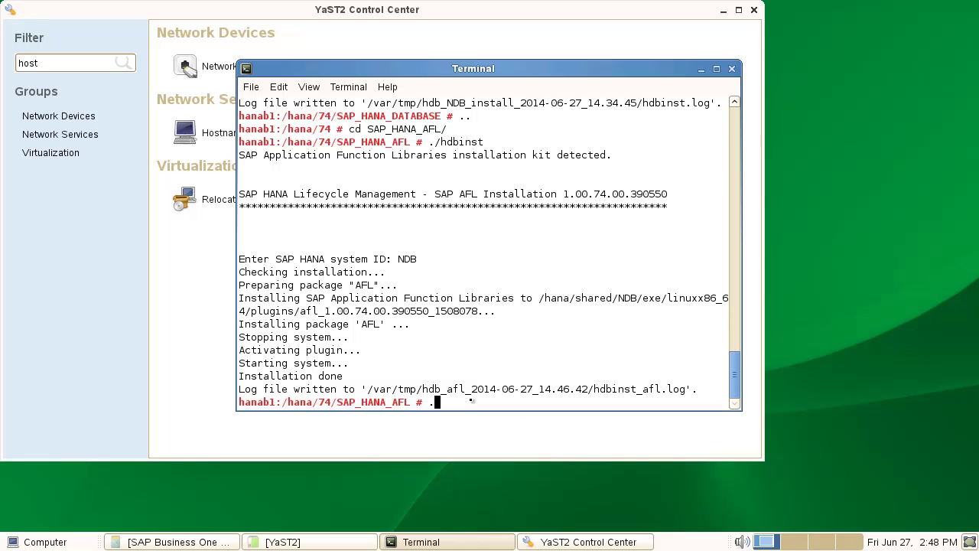
pyautogui.write('..')
pyautogui.press('Return')
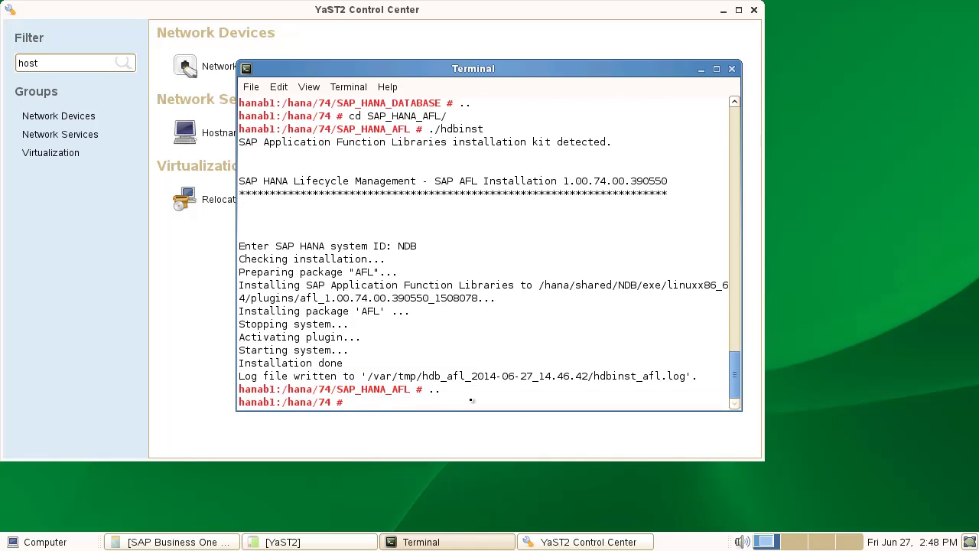
pyautogui.write('..')
pyautogui.press('Return')
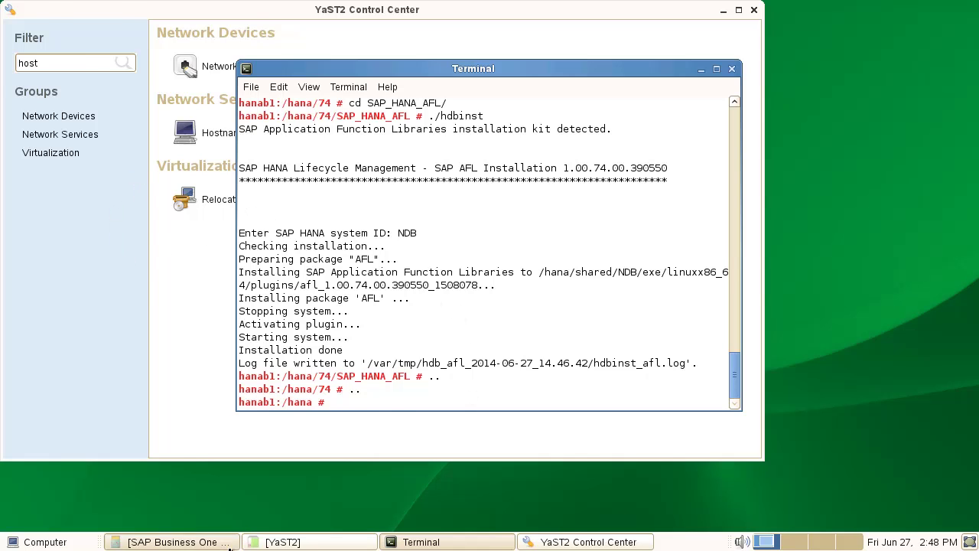
# - Review the guide's SP3 operating system and HANA Revision 74 requirements
pyautogui.click(218, 541)
pyautogui.scroll(5, 481, 358)
pyautogui.scroll(15, 482, 358)
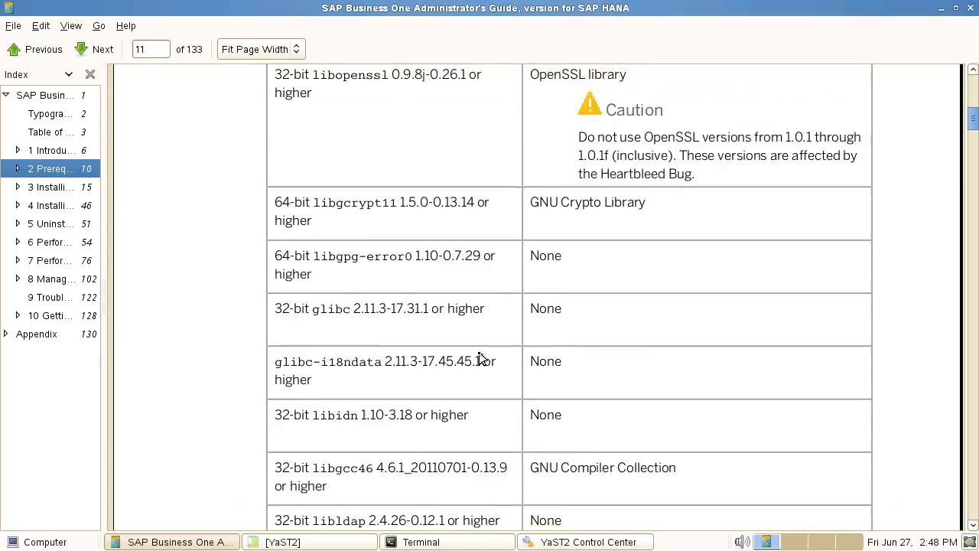
pyautogui.scroll(-5, 479, 360)
pyautogui.scroll(5, 479, 360)
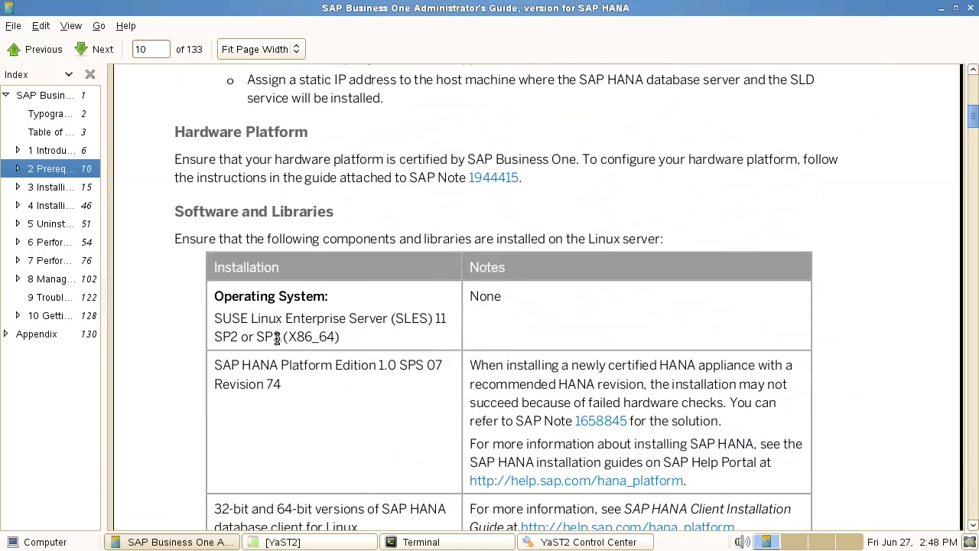
pyautogui.moveTo(270, 335); pyautogui.dragTo(283, 336)
pyautogui.moveTo(273, 383); pyautogui.dragTo(295, 384)
# - Read the 64-bit client, library and port prerequisites, then minimize the guide
pyautogui.scroll(-3, 327, 396)
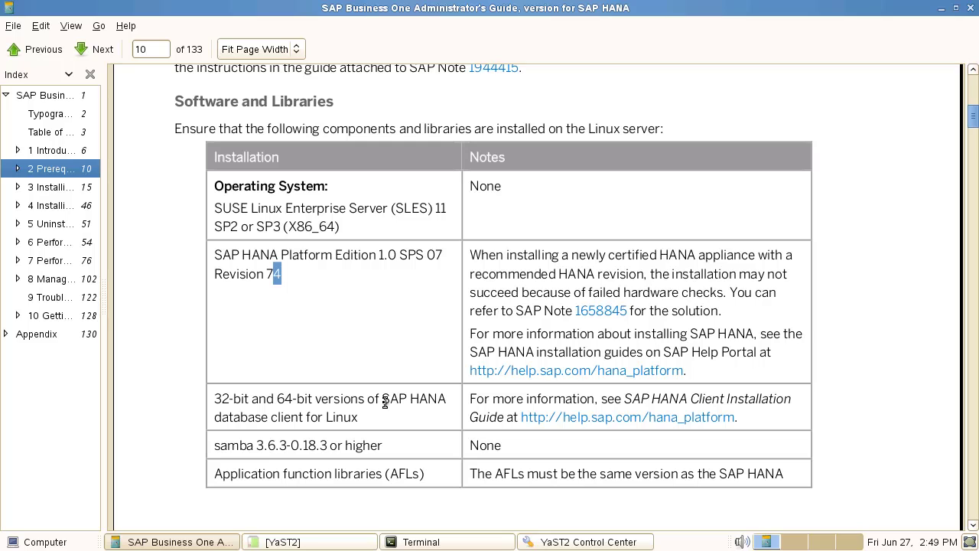
pyautogui.click(230, 400)
pyautogui.moveTo(284, 399); pyautogui.dragTo(302, 399)
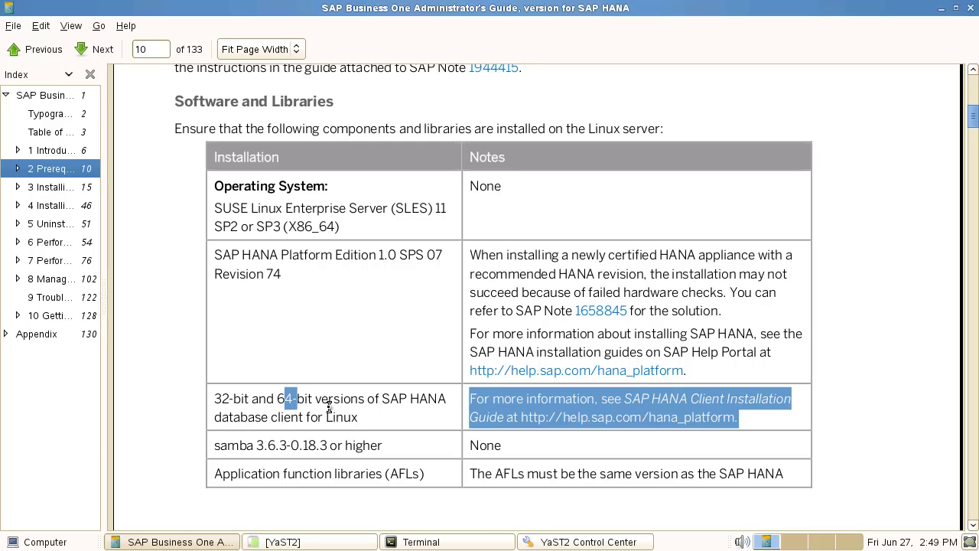
pyautogui.click(329, 407)
pyautogui.scroll(-2, 369, 444)
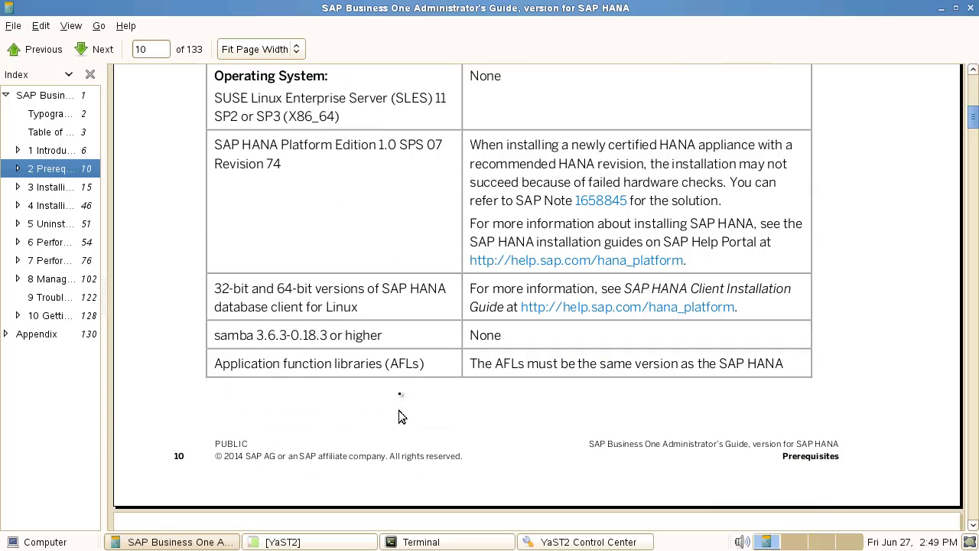
pyautogui.moveTo(399, 364); pyautogui.dragTo(414, 365)
pyautogui.scroll(-5, 420, 398)
pyautogui.scroll(-15, 420, 399)
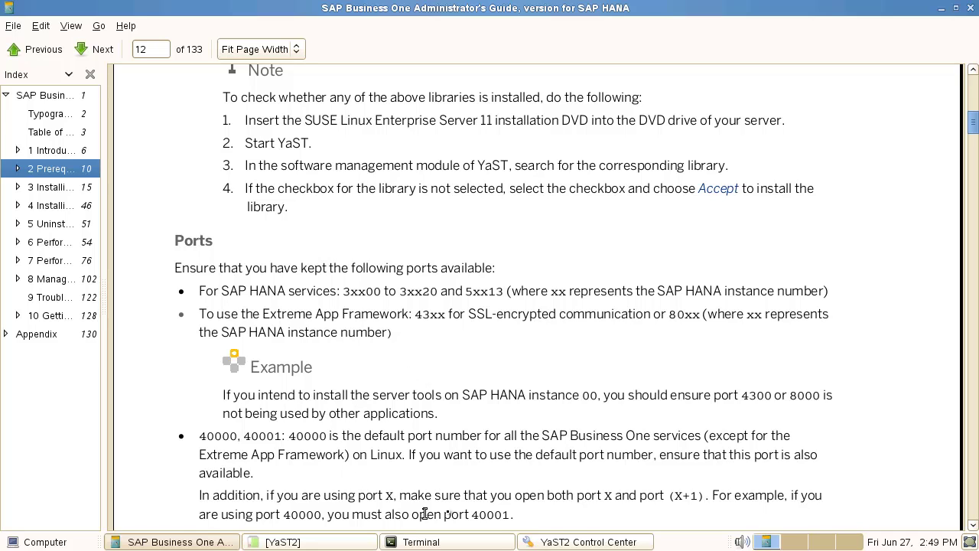
pyautogui.click(943, 9)
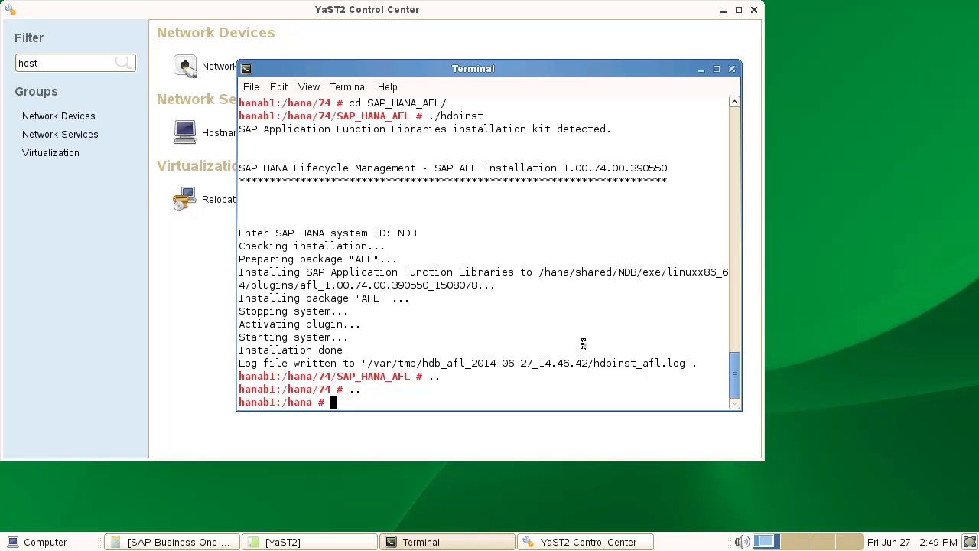
# - Change into /hana/Packages.Linux/ServerComponents, listing each folder's contents along the way
pyautogui.write('ls')
pyautogui.press('Return')
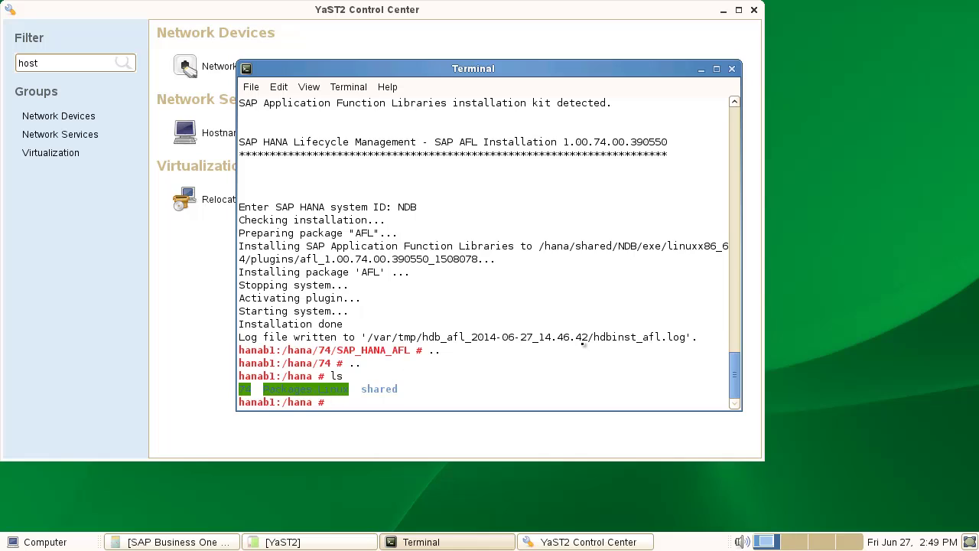
pyautogui.write('cd Pack')
pyautogui.press('Tab')
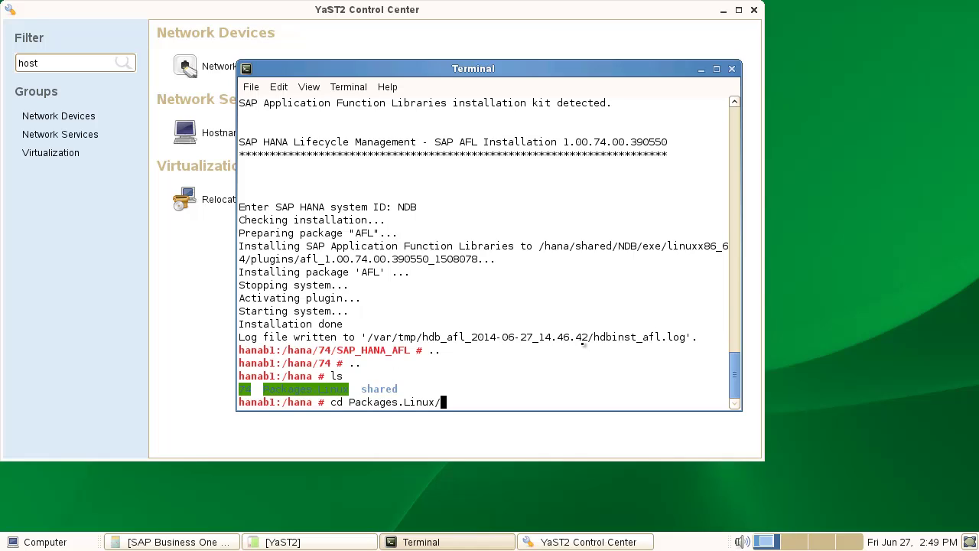
pyautogui.press('Return')
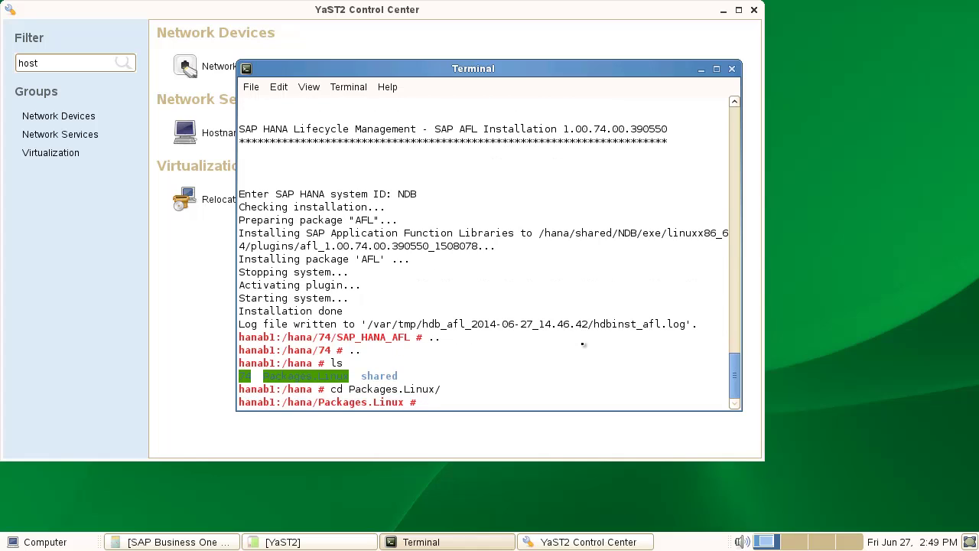
pyautogui.write('ls')
pyautogui.press('Return')
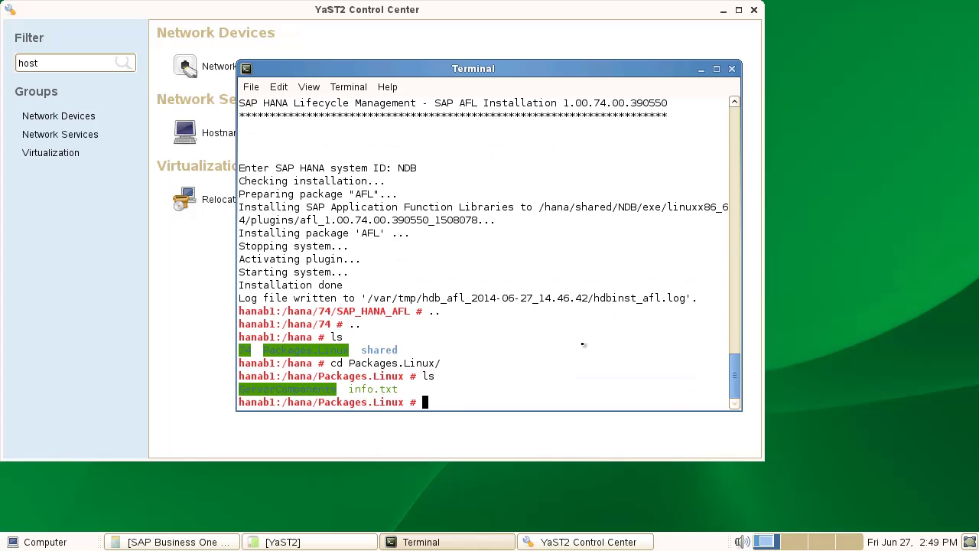
pyautogui.write('cd Se')
pyautogui.press('Tab')
pyautogui.press('Return')
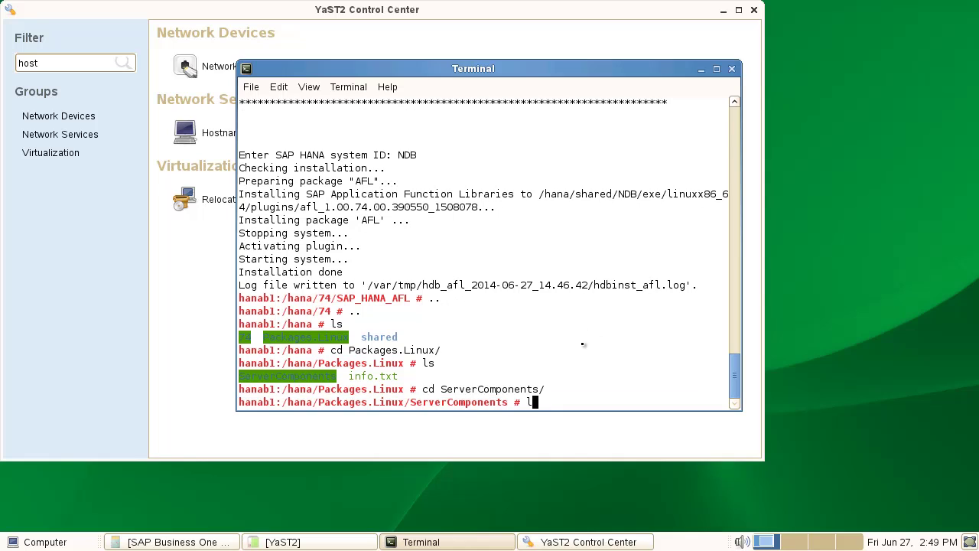
pyautogui.write('ls')
pyautogui.press('Return')
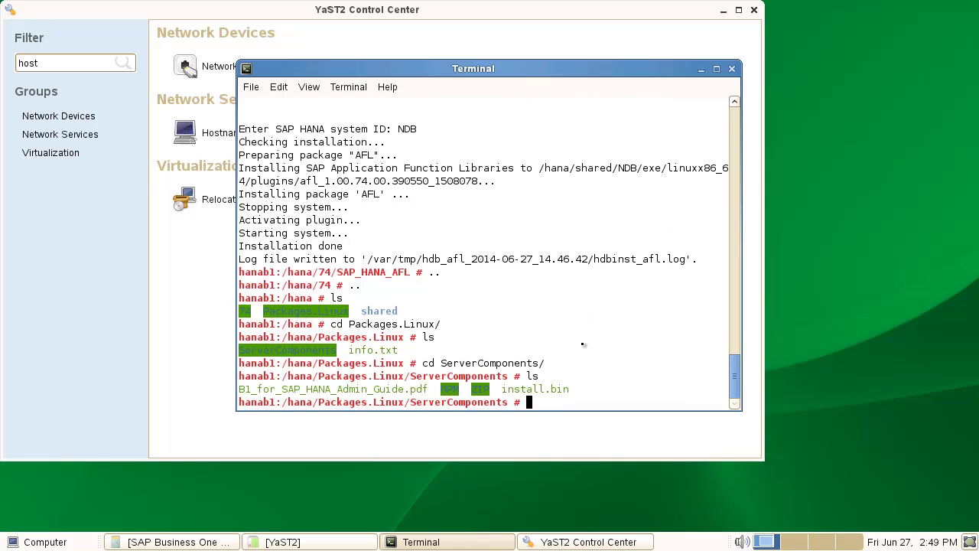
# - Run ./install.bin and close the YaST2 Control Center
pyautogui.write('./in')
pyautogui.press('Tab')
pyautogui.press('Return')
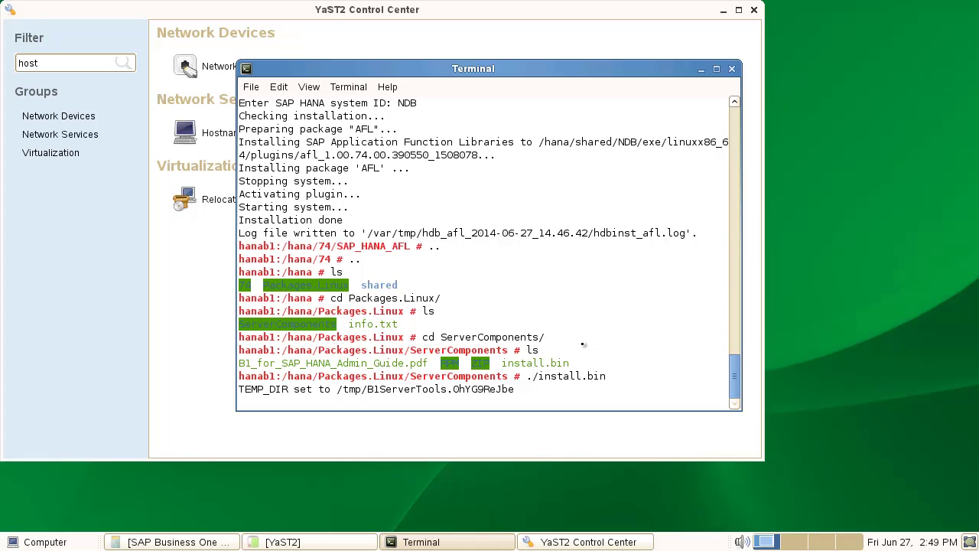
pyautogui.click(754, 9)
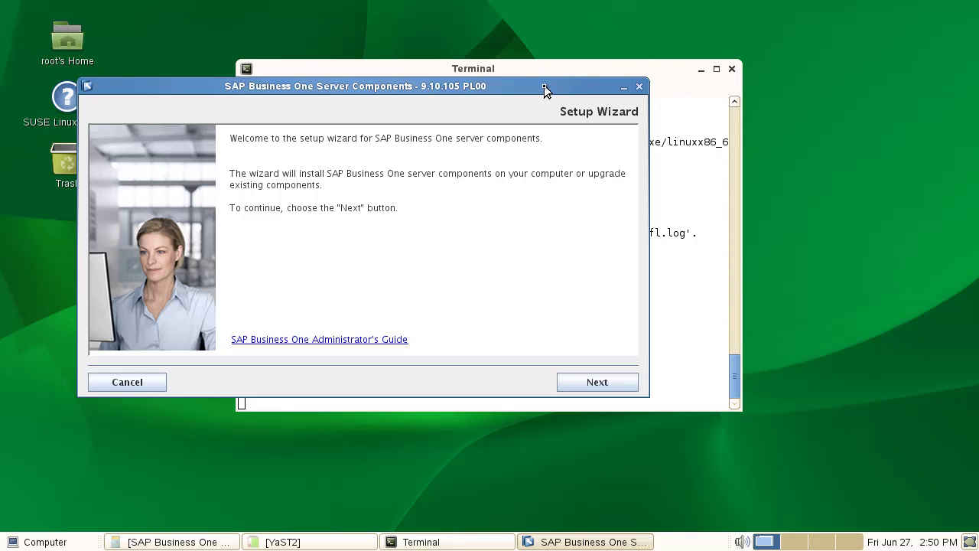
# - Move the Terminal aside, pass the welcome page, and keep /usr/sap/SAPBusinessOne as the installation folder
pyautogui.click(701, 69)
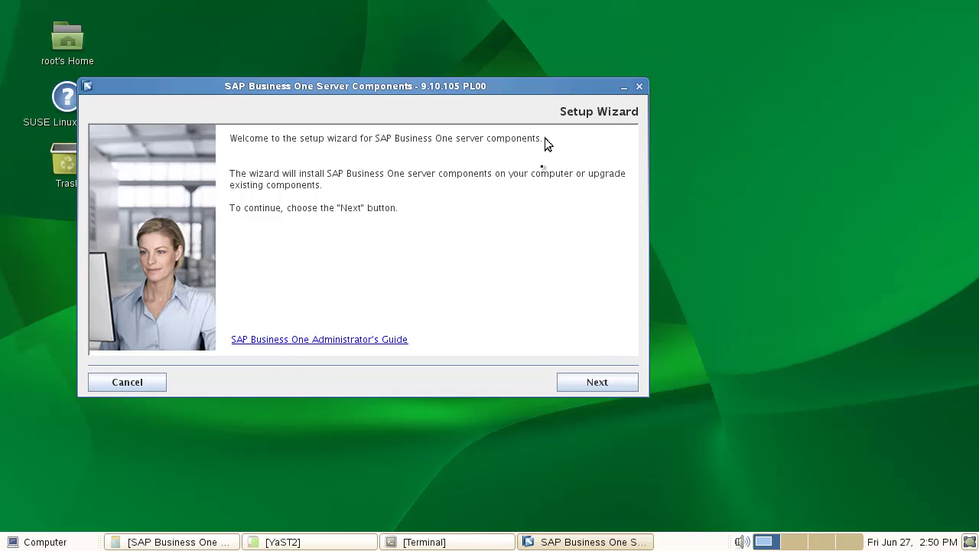
pyautogui.click(585, 381)
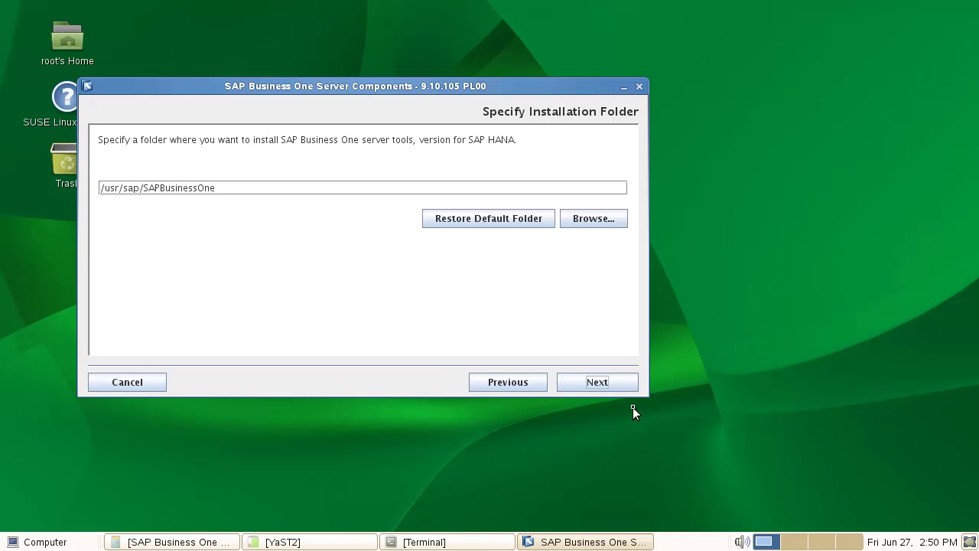
pyautogui.click(611, 383)
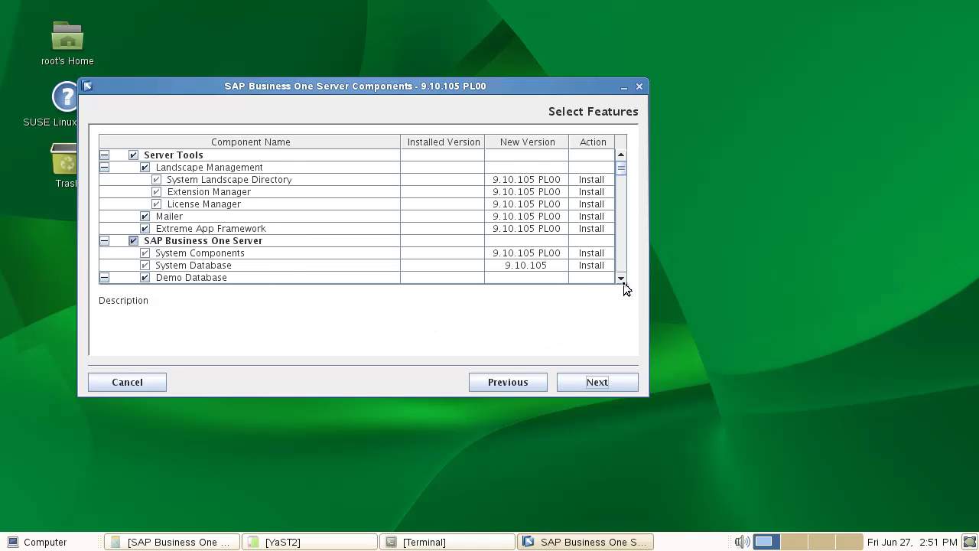
# - Mark the Brazil, Germany and France demo databases for install
pyautogui.moveTo(624, 283); pyautogui.dragTo(624, 280)
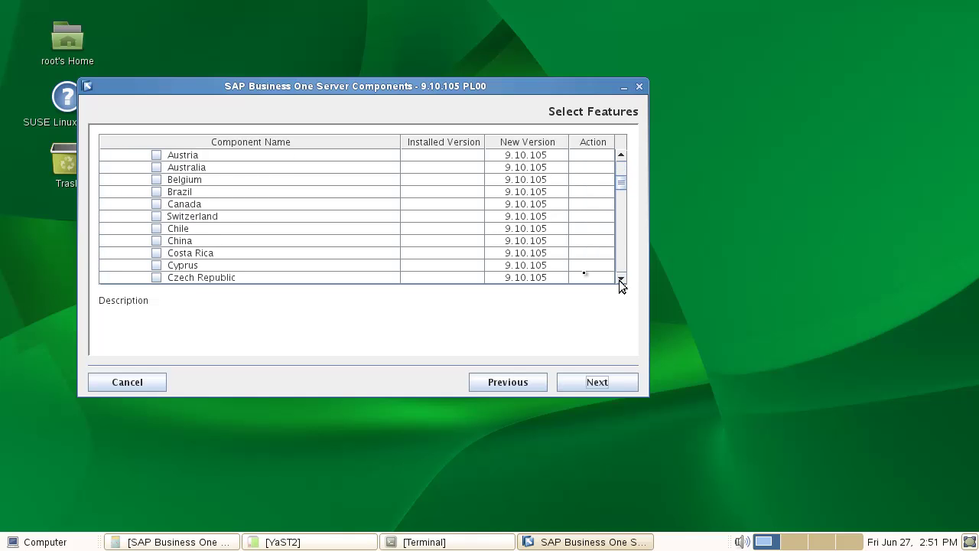
pyautogui.click(156, 192)
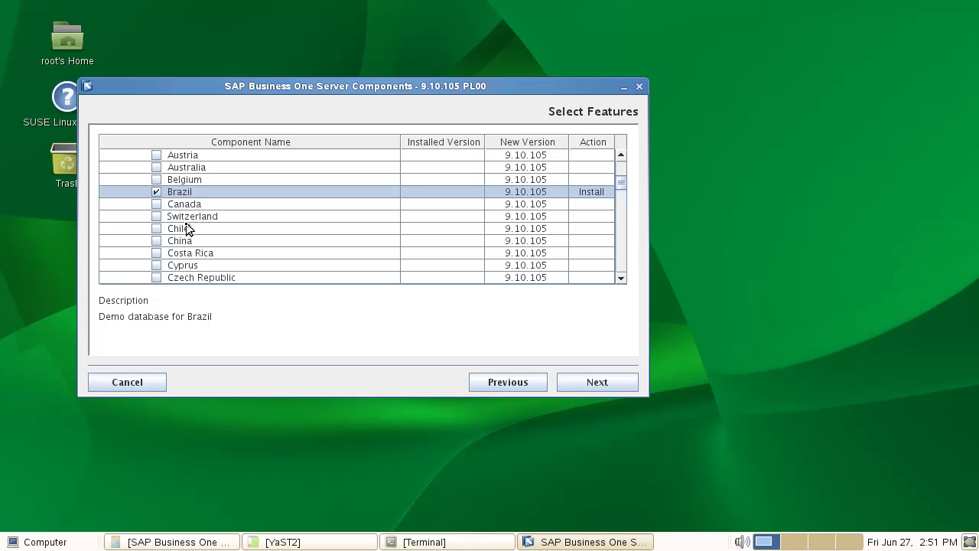
pyautogui.click(622, 280)
pyautogui.click(622, 279)
pyautogui.click(622, 280)
pyautogui.click(621, 279)
pyautogui.click(622, 279)
pyautogui.click(622, 280)
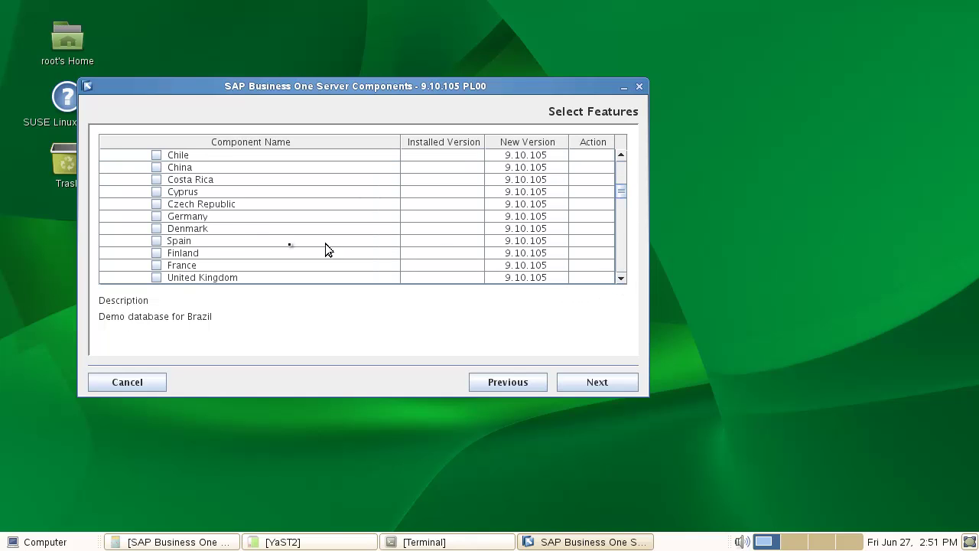
pyautogui.click(156, 216)
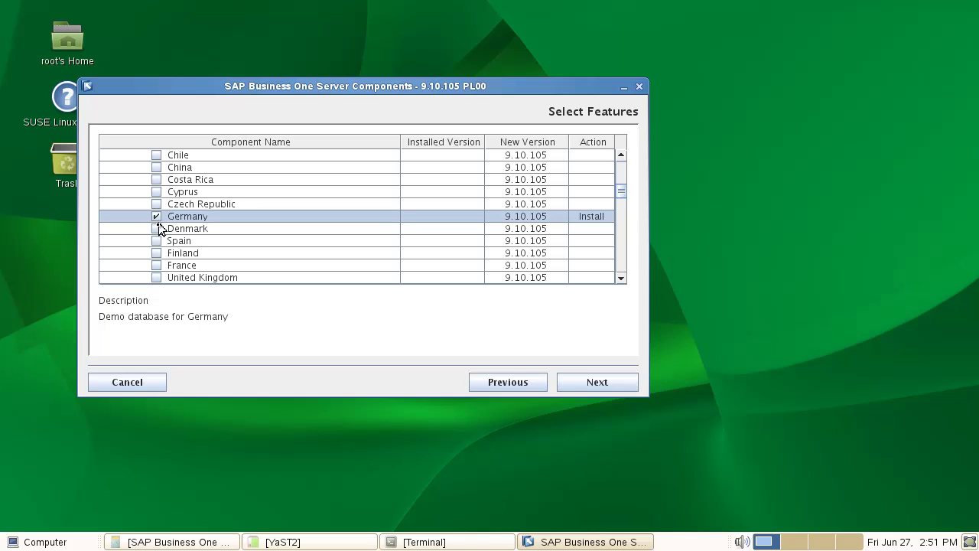
pyautogui.click(156, 266)
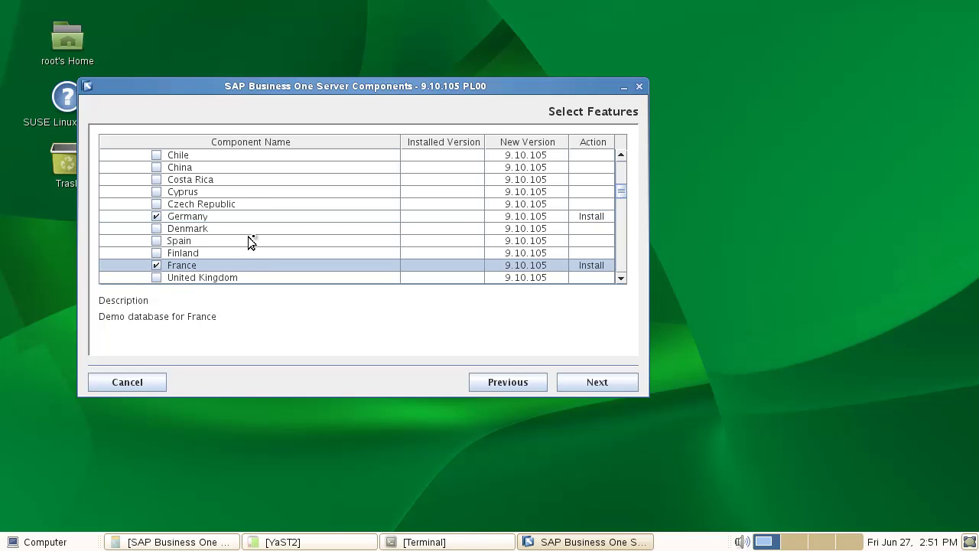
# - Add the Spain demo database and exclude Microsoft Outlook Integration Server
pyautogui.moveTo(621, 279); pyautogui.dragTo(625, 278)
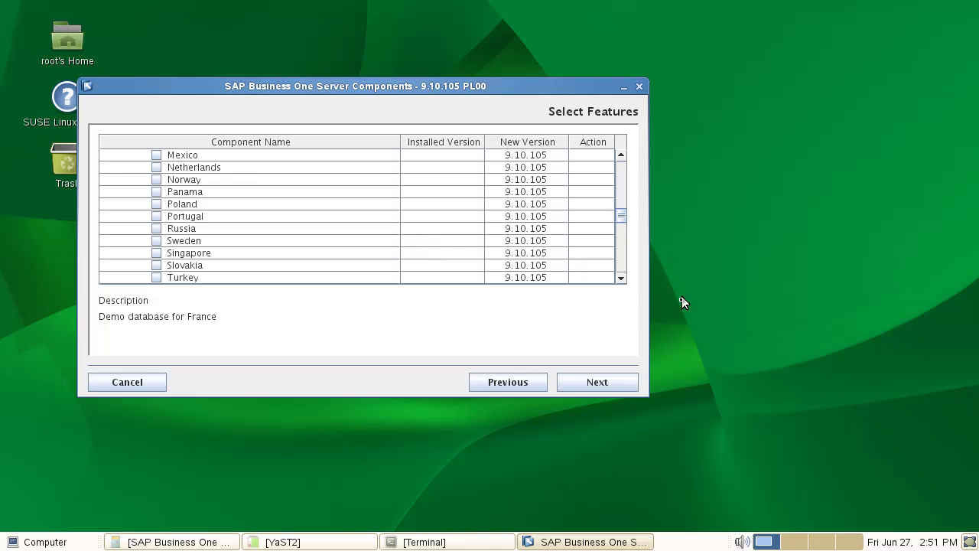
pyautogui.moveTo(621, 280); pyautogui.dragTo(621, 279)
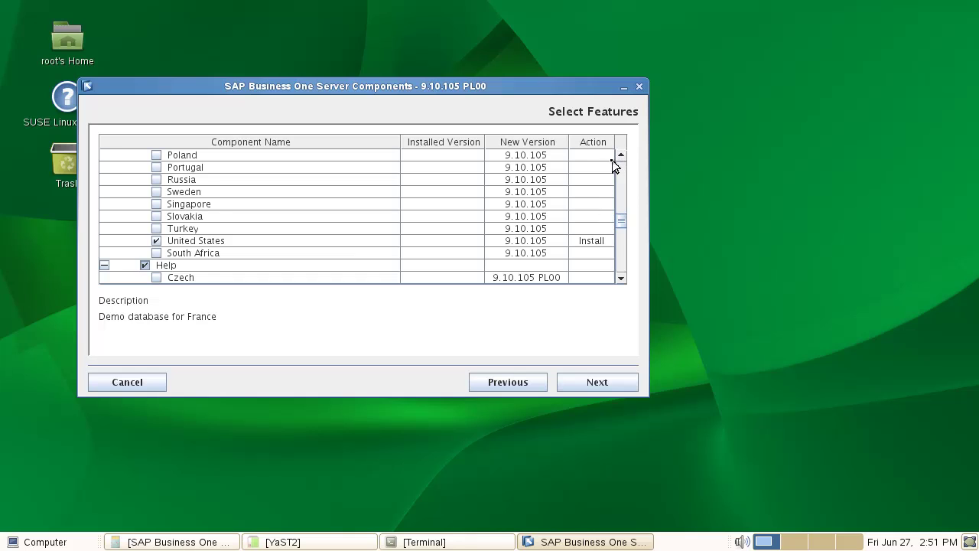
pyautogui.moveTo(622, 157); pyautogui.dragTo(622, 158)
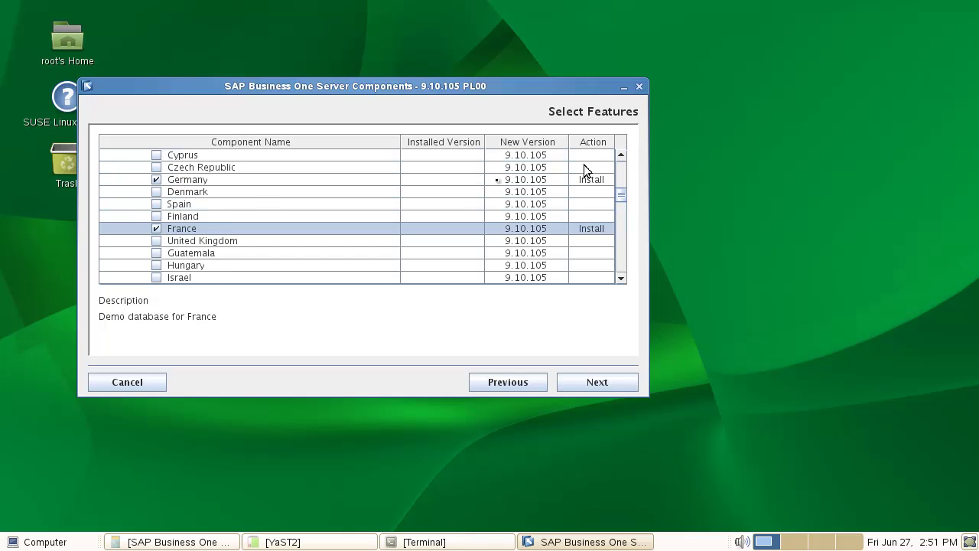
pyautogui.click(157, 204)
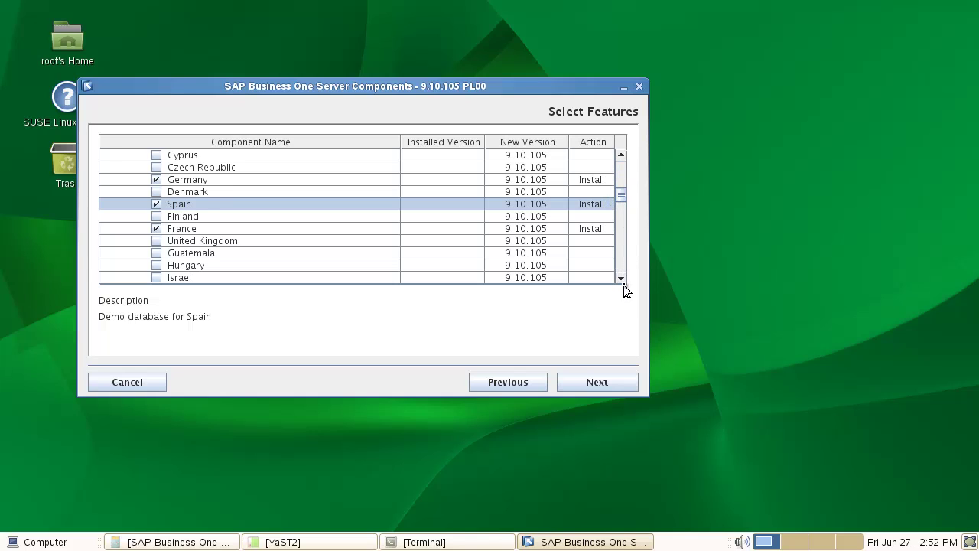
pyautogui.moveTo(622, 280); pyautogui.dragTo(621, 279)
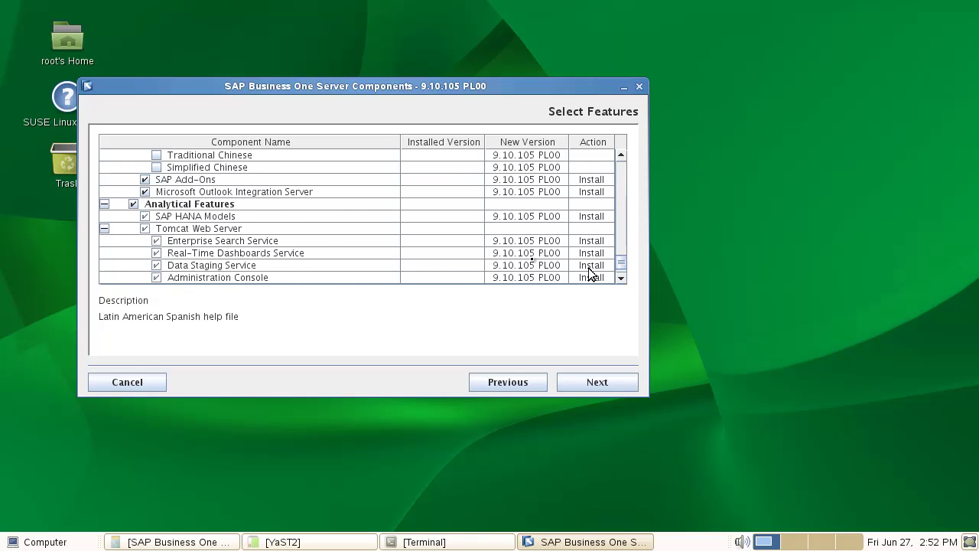
pyautogui.click(145, 192)
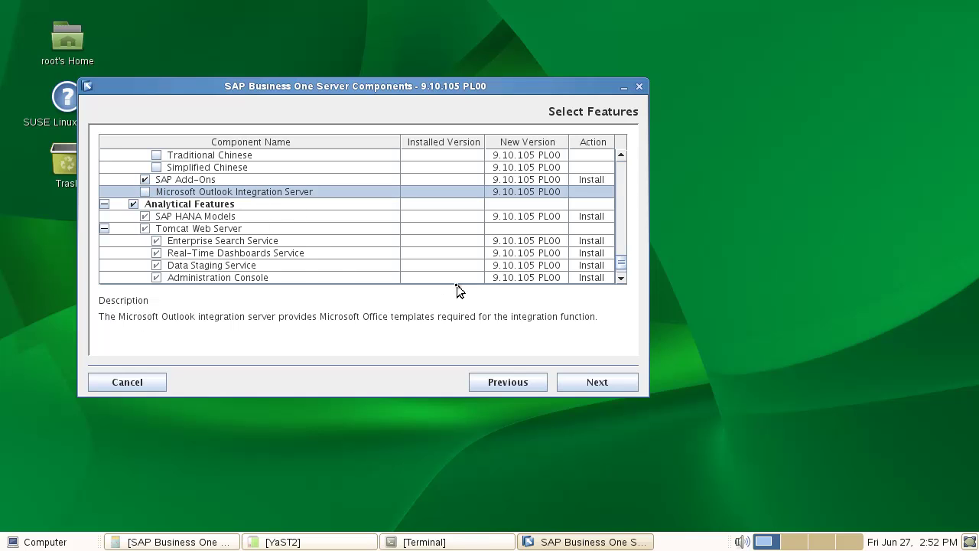
pyautogui.click(621, 278)
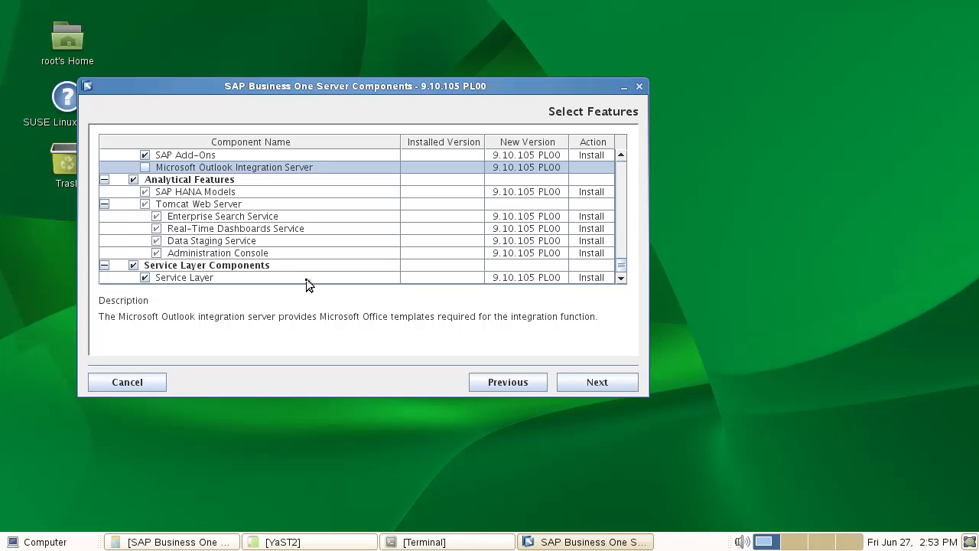
# - Accept the feature selection, then enter and confirm the site user password
pyautogui.click(601, 384)
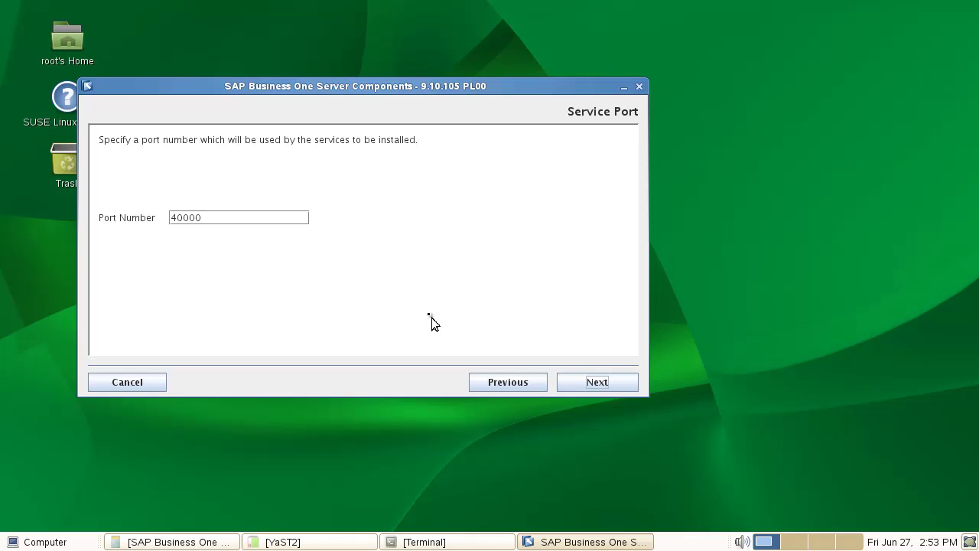
pyautogui.click(604, 383)
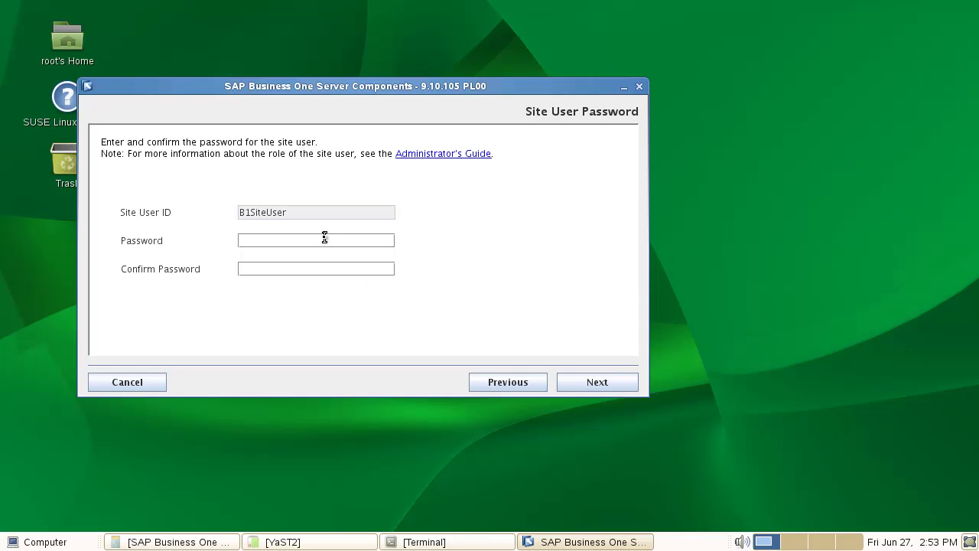
pyautogui.write('*******')
pyautogui.press('Tab')
pyautogui.write('*******')
pyautogui.click(594, 384)
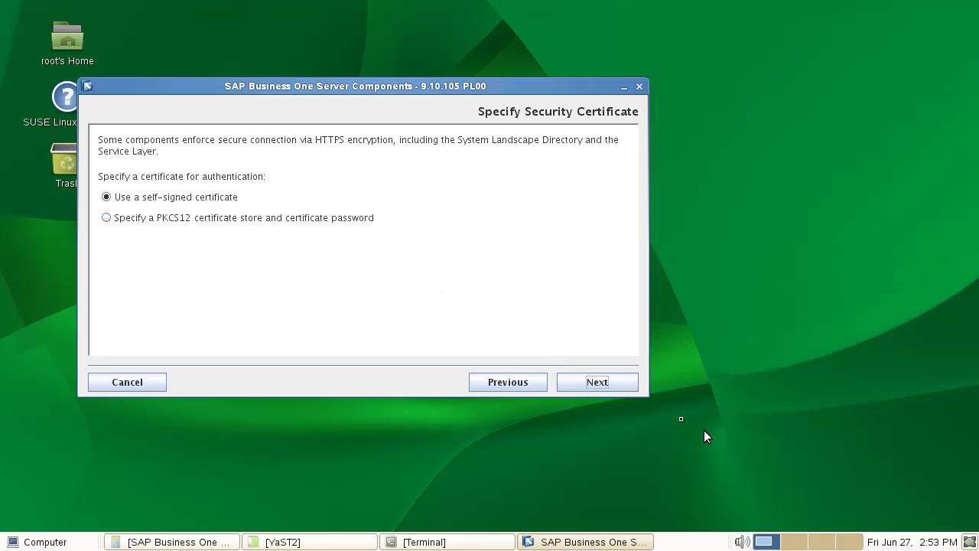
# - Set the SLD database to port 30015 with user SYSTEM and its password, keeping self-signed certificates and skipping SSO
pyautogui.click(601, 388)
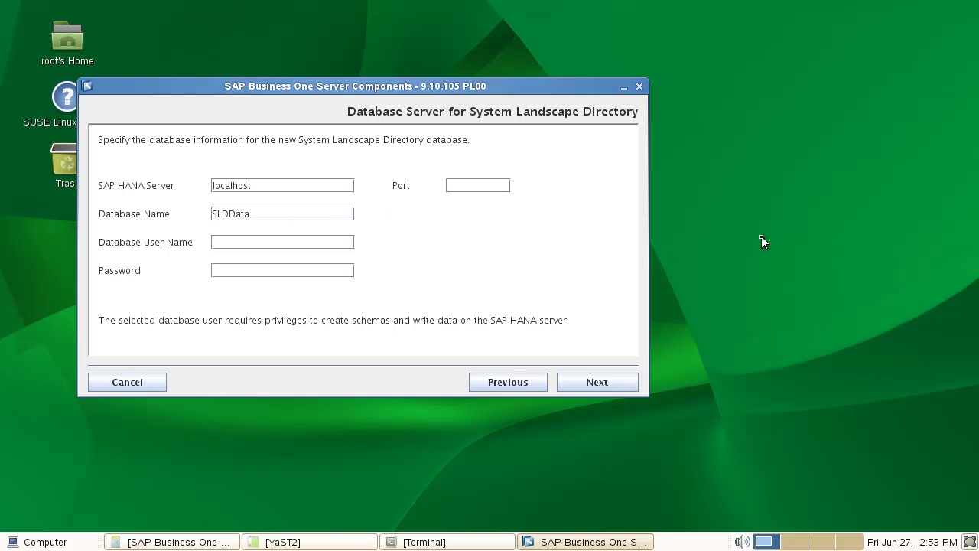
pyautogui.write('30015')
pyautogui.moveTo(464, 186); pyautogui.dragTo(456, 199)
pyautogui.click(271, 242)
pyautogui.write('SYSTEM')
pyautogui.press('Tab')
pyautogui.write('manager')
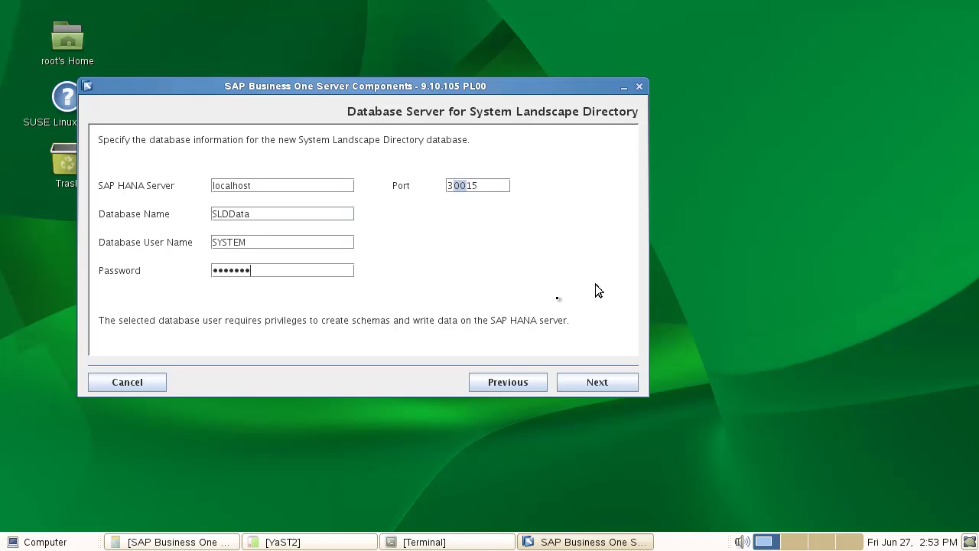
pyautogui.click(596, 382)
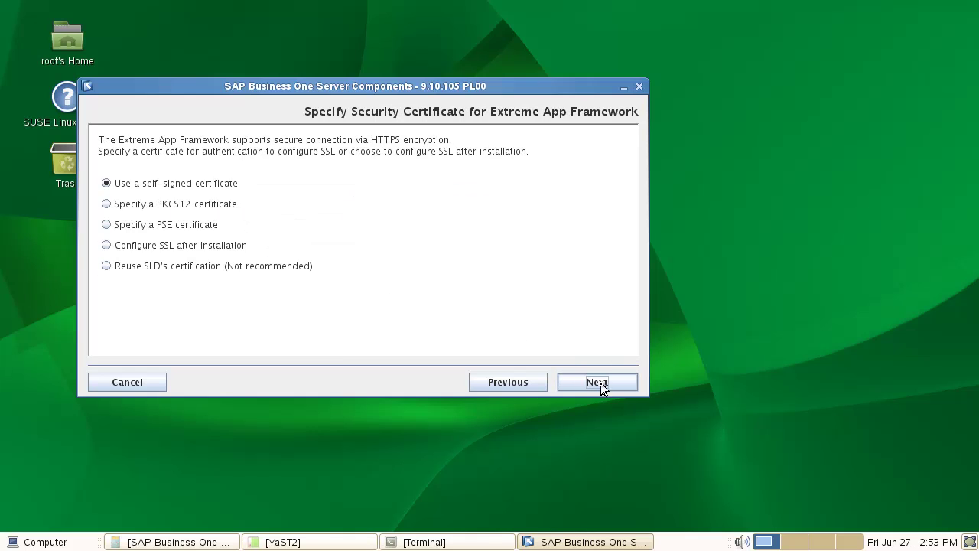
pyautogui.click(601, 382)
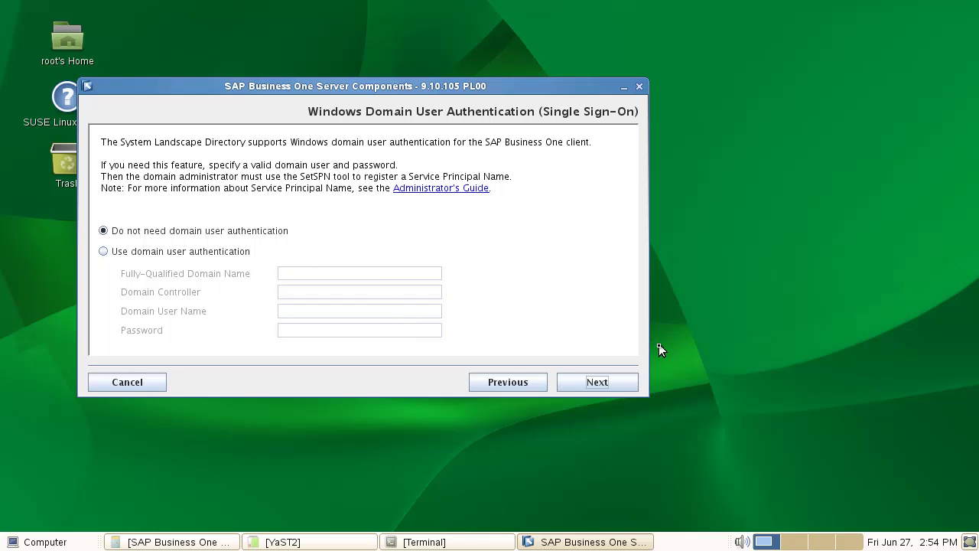
pyautogui.click(616, 383)
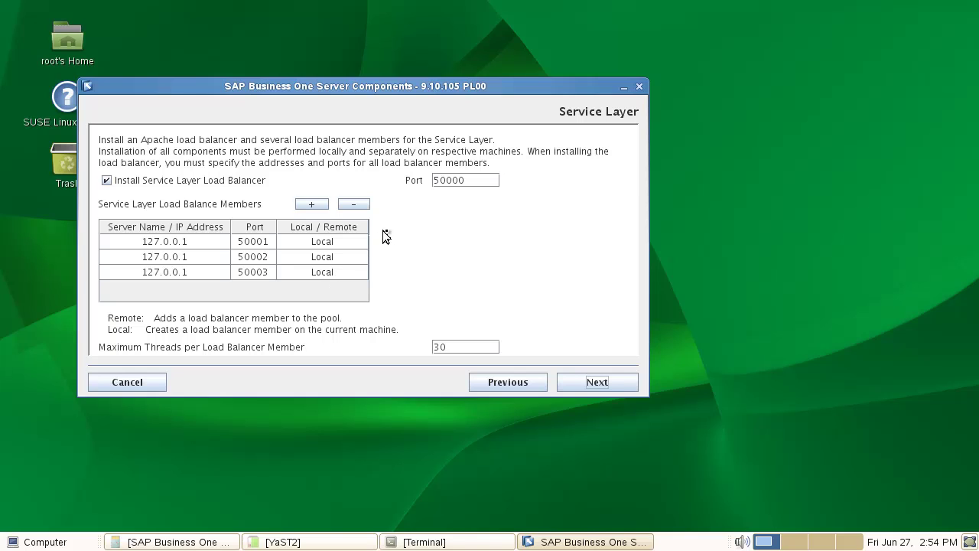
# - Remove load-balancer members 50003 and 50002, leaving 50001, and start the installation
pyautogui.click(121, 277)
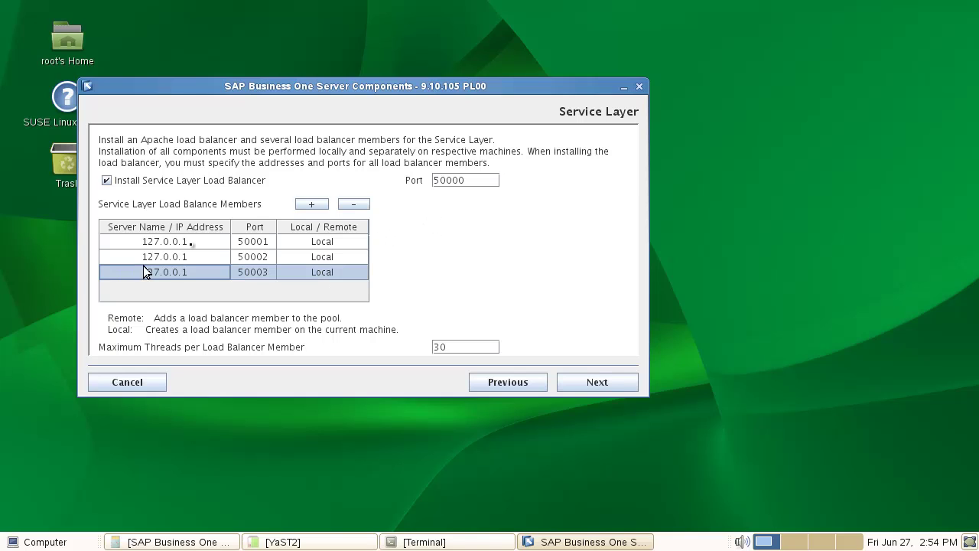
pyautogui.click(357, 206)
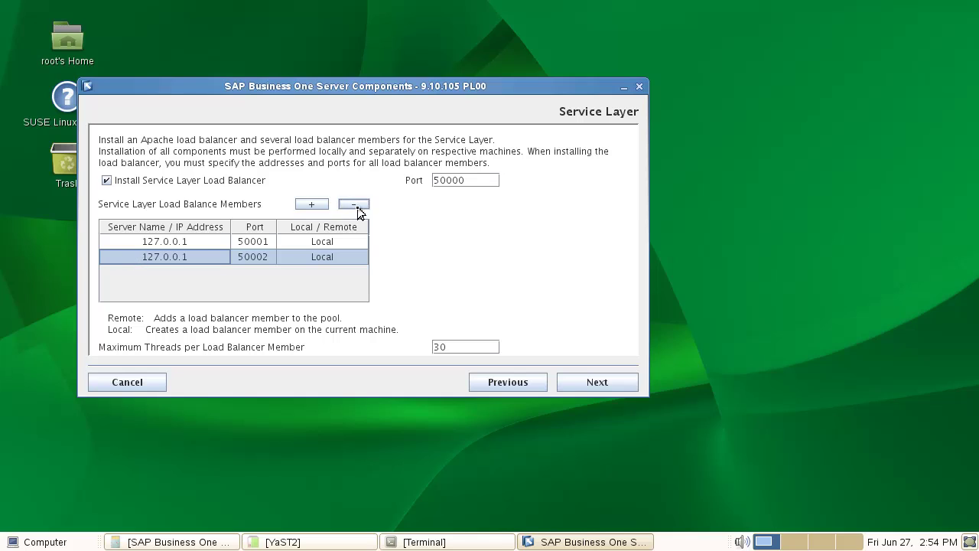
pyautogui.click(355, 204)
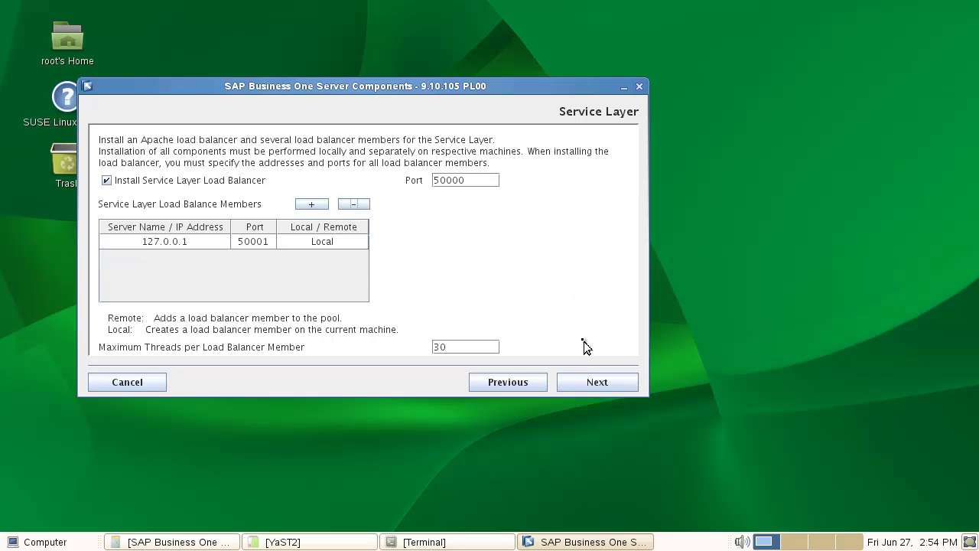
pyautogui.click(597, 382)
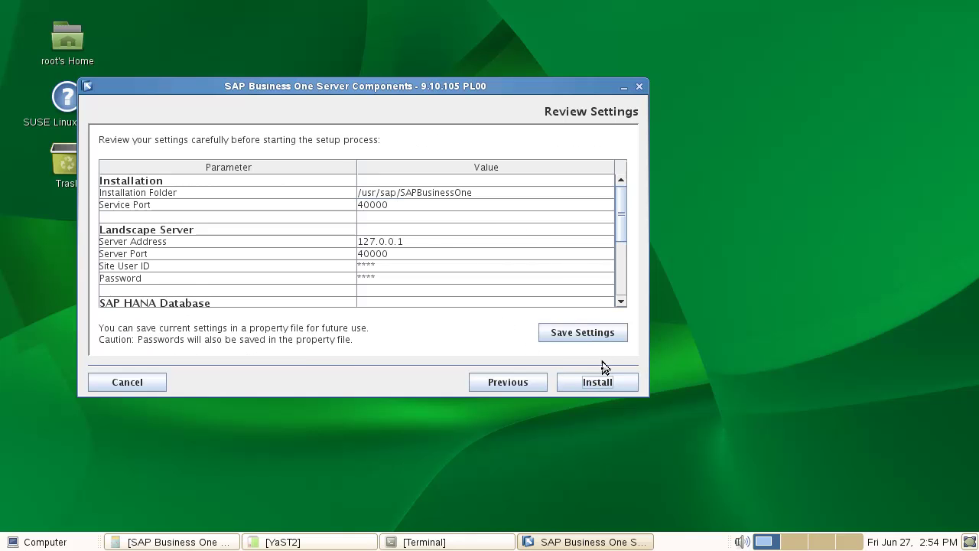
pyautogui.click(603, 385)
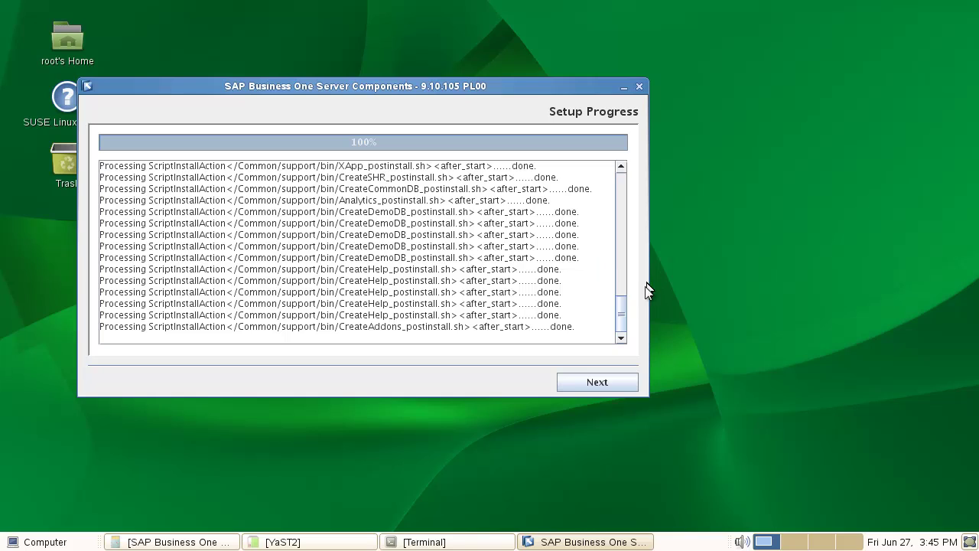
# - Review the setup results, choose Restart Now for SAP HANA, and finish the wizard
pyautogui.click(606, 383)
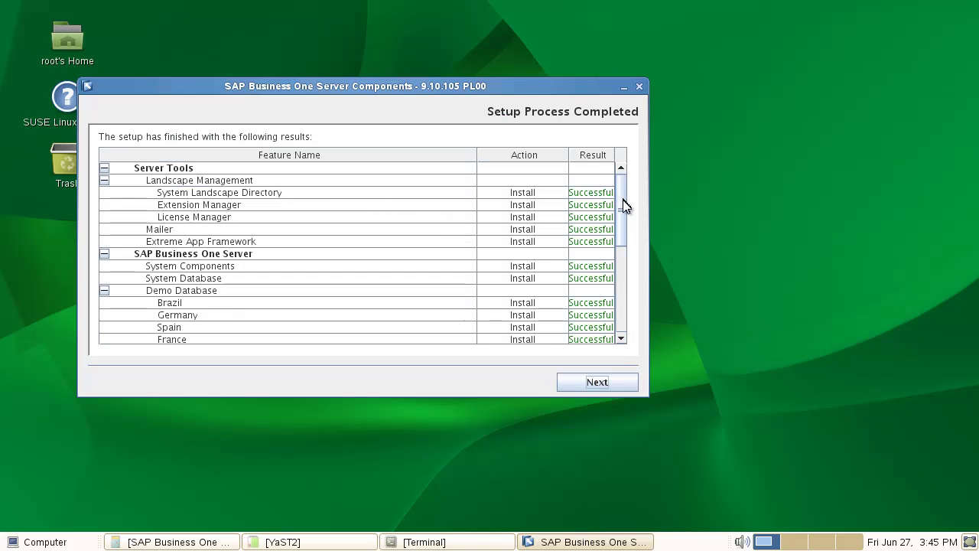
pyautogui.moveTo(622, 208); pyautogui.dragTo(632, 301)
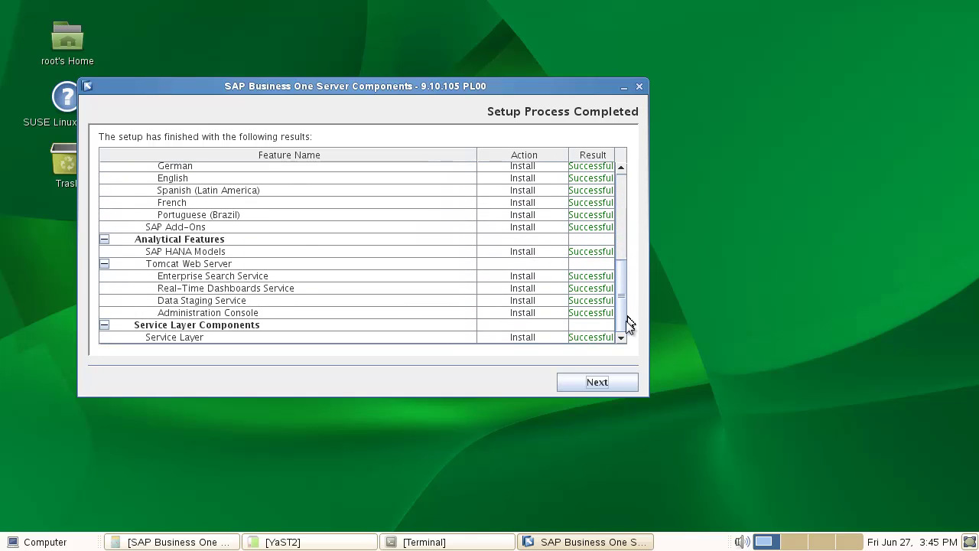
pyautogui.click(595, 380)
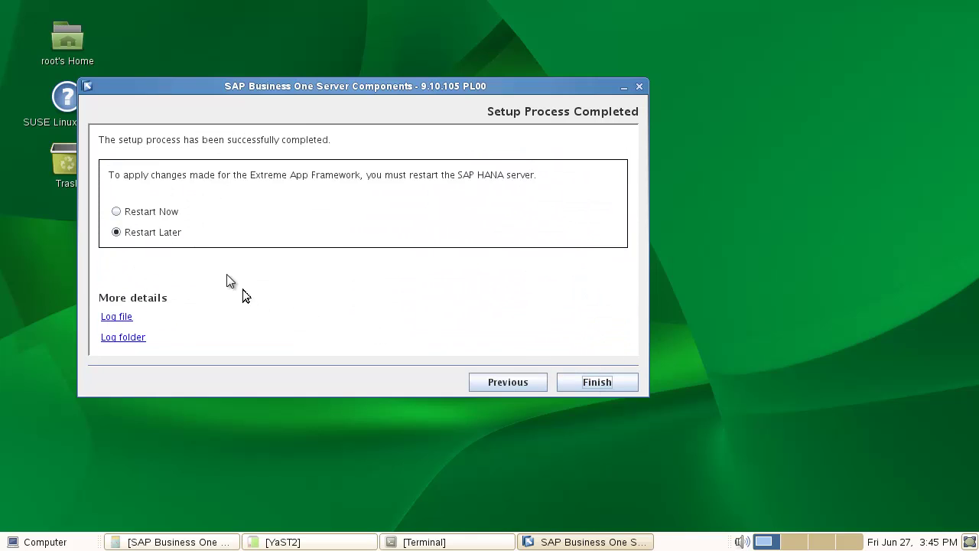
pyautogui.click(137, 216)
pyautogui.click(606, 384)
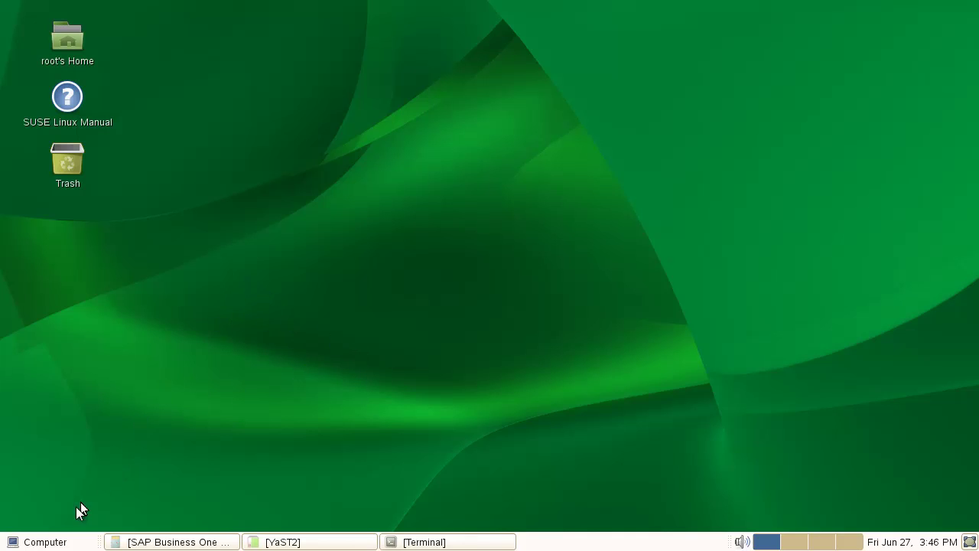
pyautogui.click(42, 541)
pyautogui.click(79, 331)
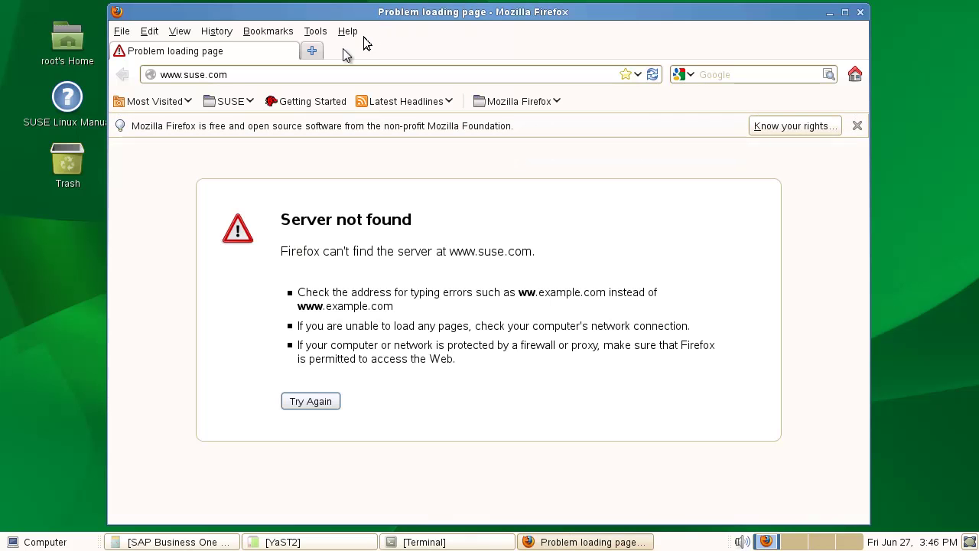
pyautogui.click(299, 72)
pyautogui.tripleClick(301, 73)
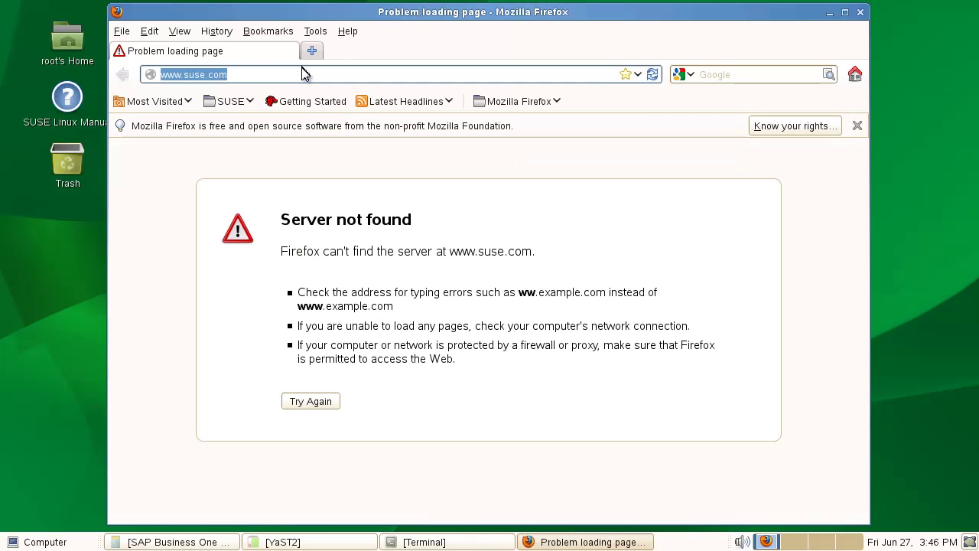
pyautogui.write('htt')
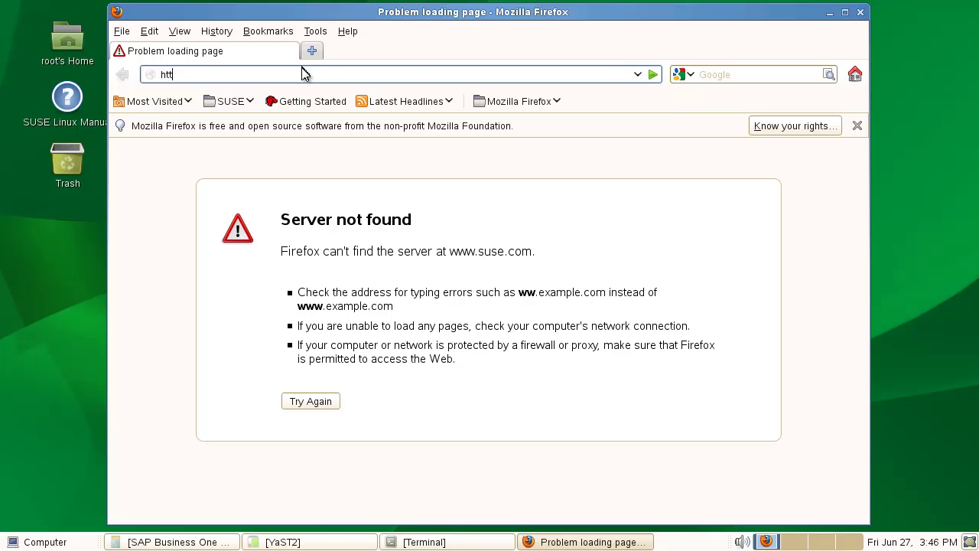
pyautogui.write('ps:/hanab1:40000/ControlC')
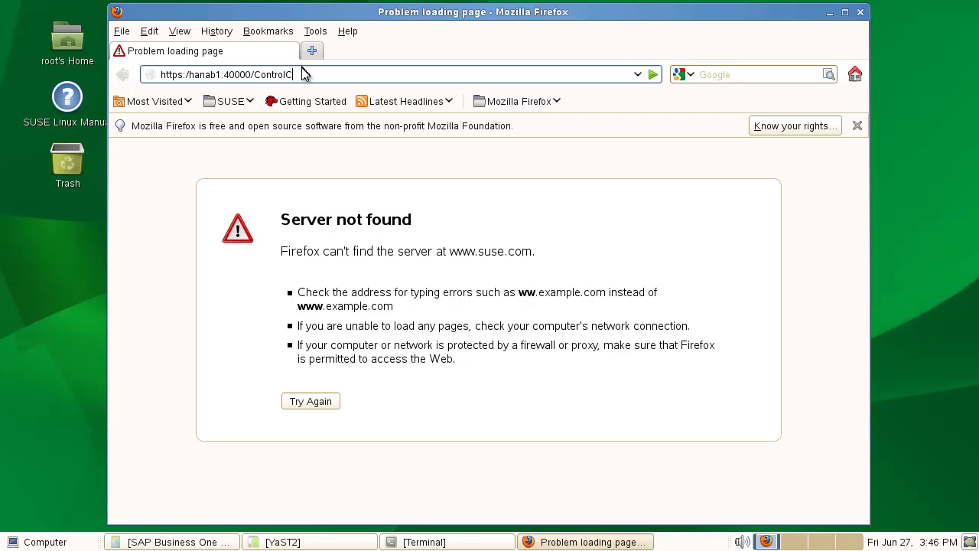
pyautogui.write('enter')
pyautogui.click(650, 72)
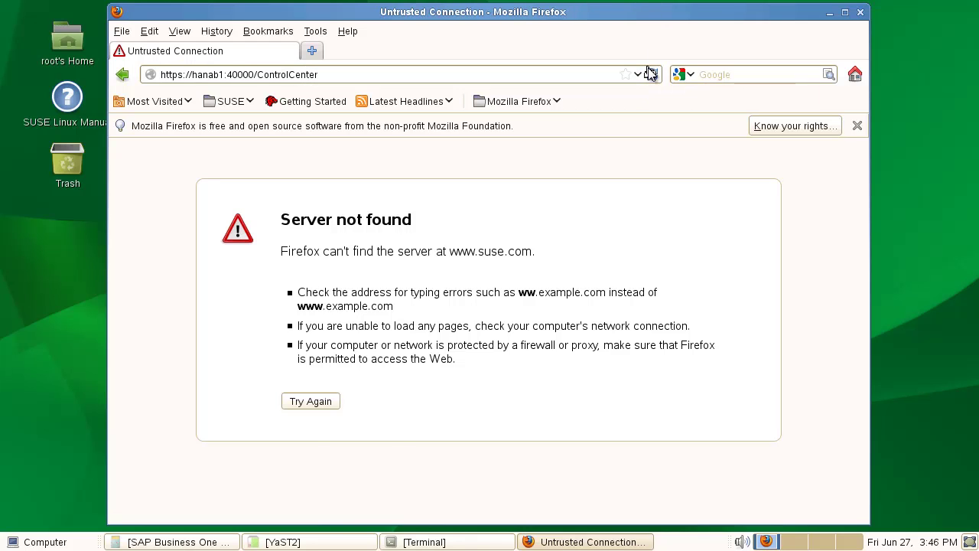
# - Add and confirm a security exception for the site's certificate
pyautogui.click(325, 443)
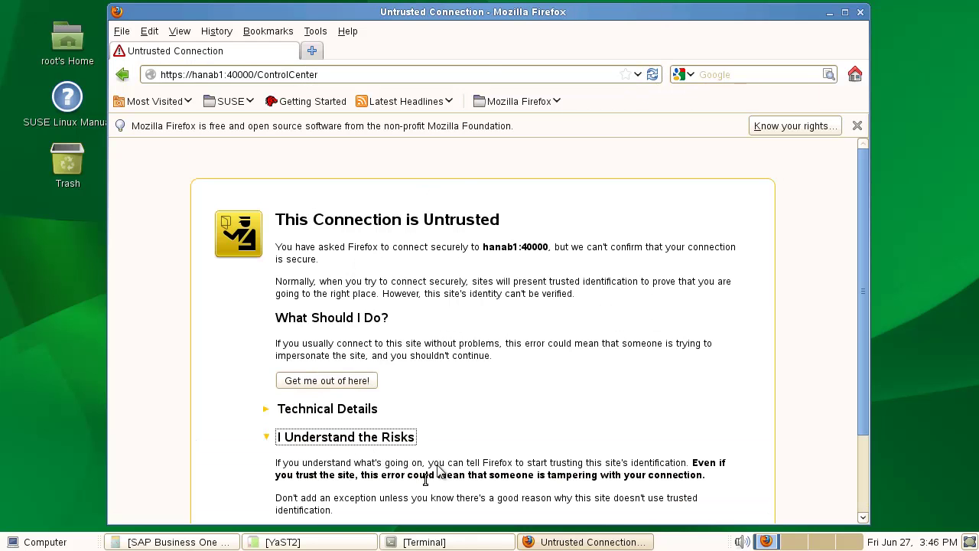
pyautogui.doubleClick(471, 14)
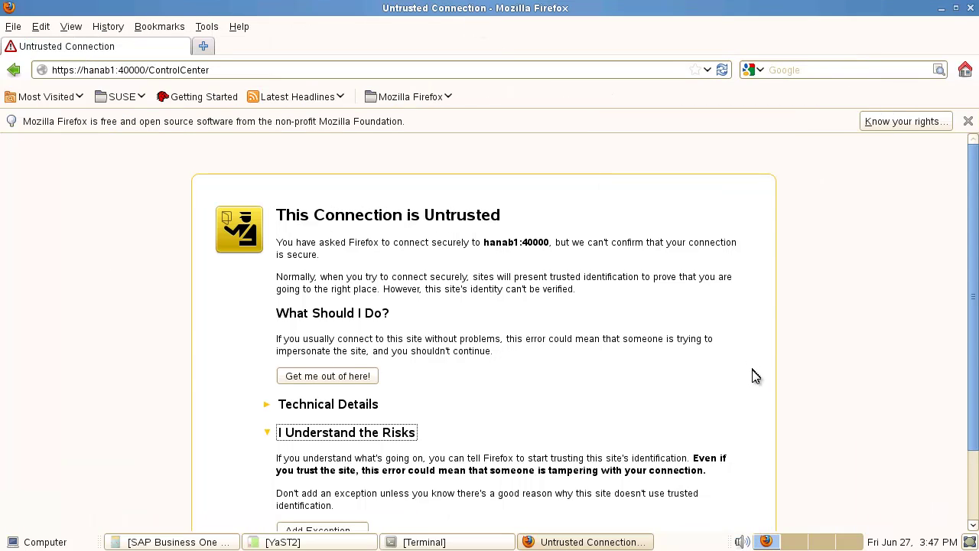
pyautogui.scroll(-2, 643, 440)
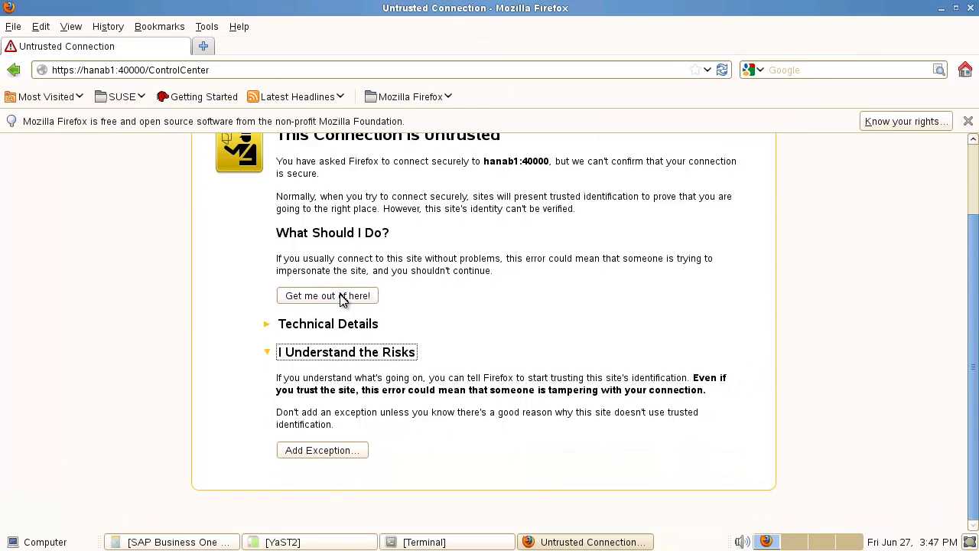
pyautogui.click(329, 454)
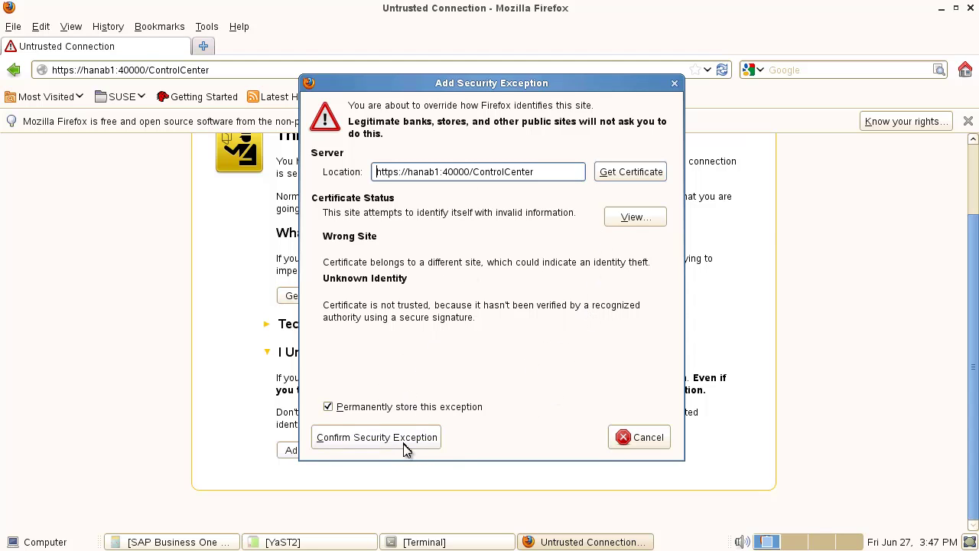
pyautogui.click(343, 444)
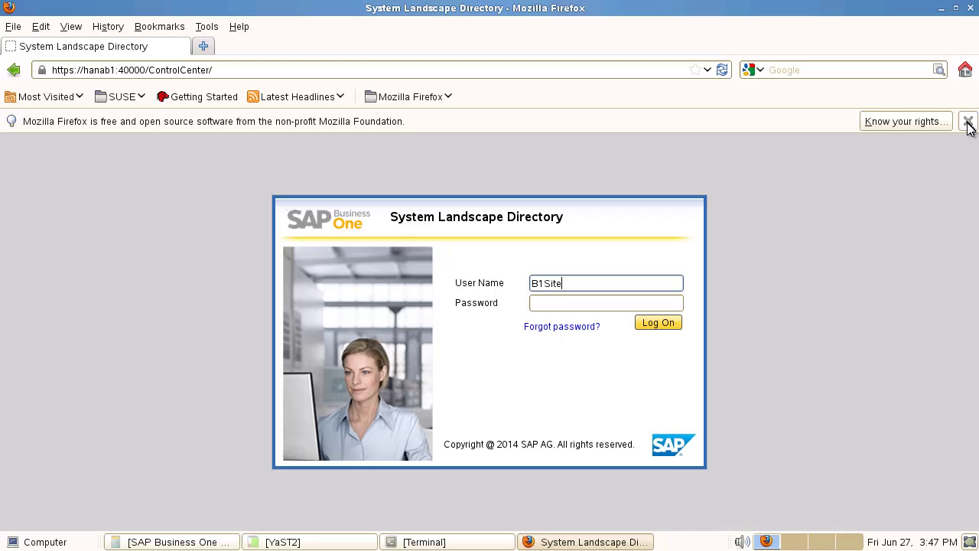
# - Log on to the System Landscape Directory, review servers and companies, and list the registered services
pyautogui.press('Tab')
pyautogui.write('•')
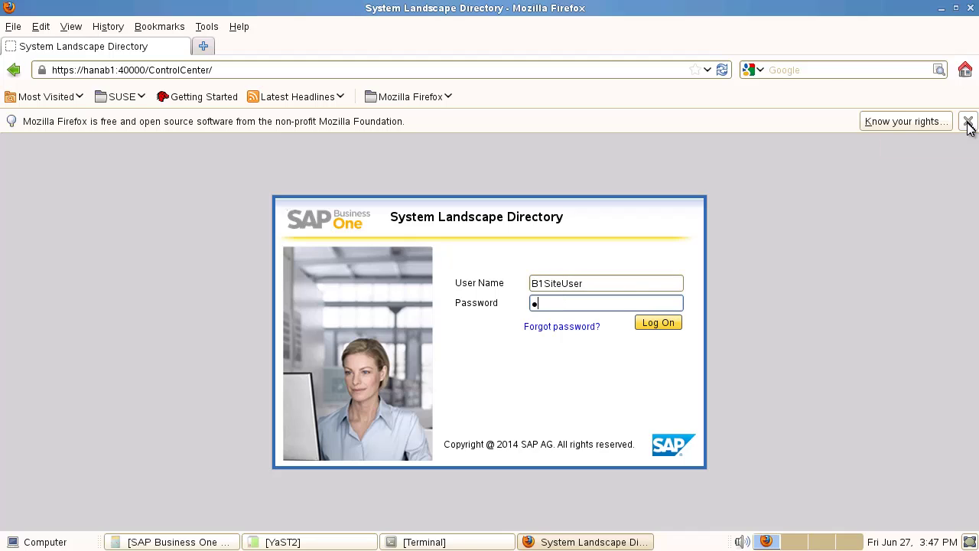
pyautogui.write('••••••')
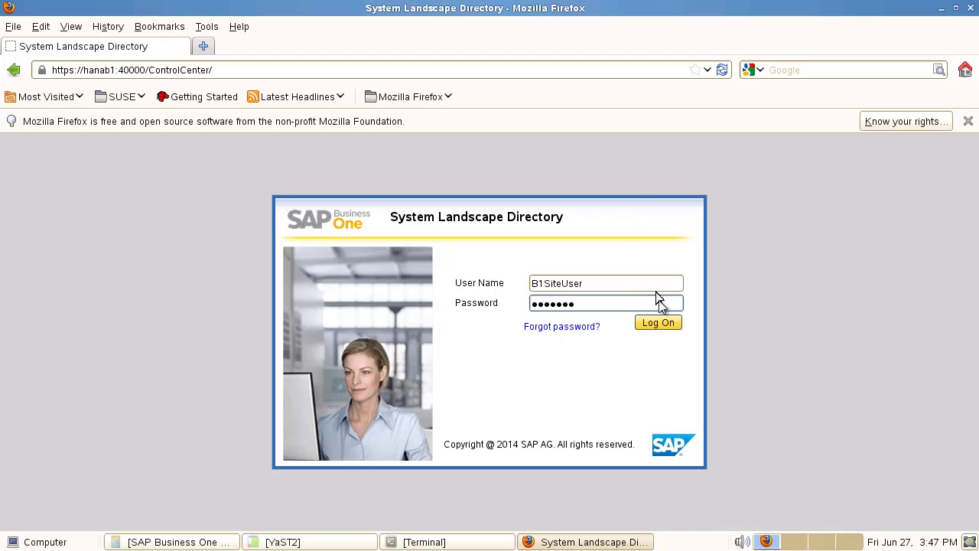
pyautogui.click(659, 328)
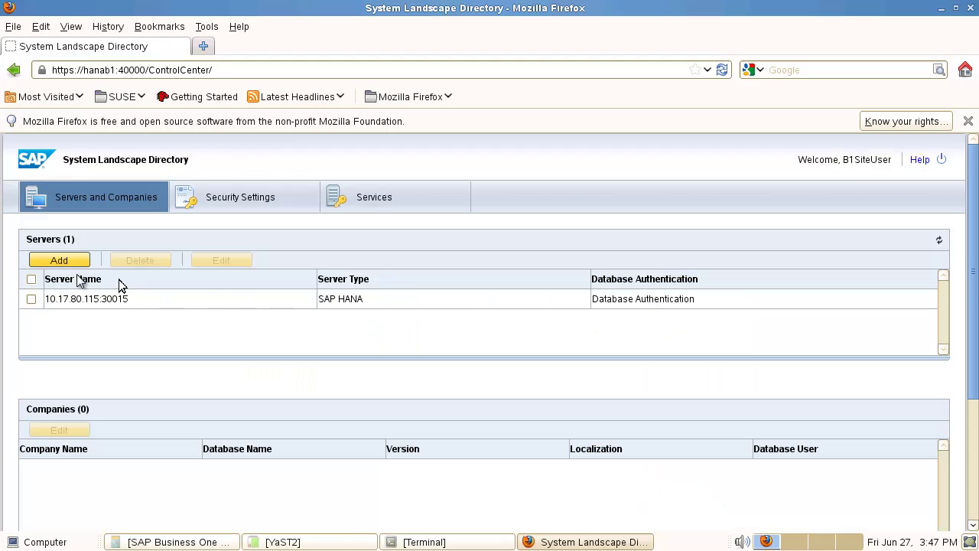
pyautogui.click(116, 303)
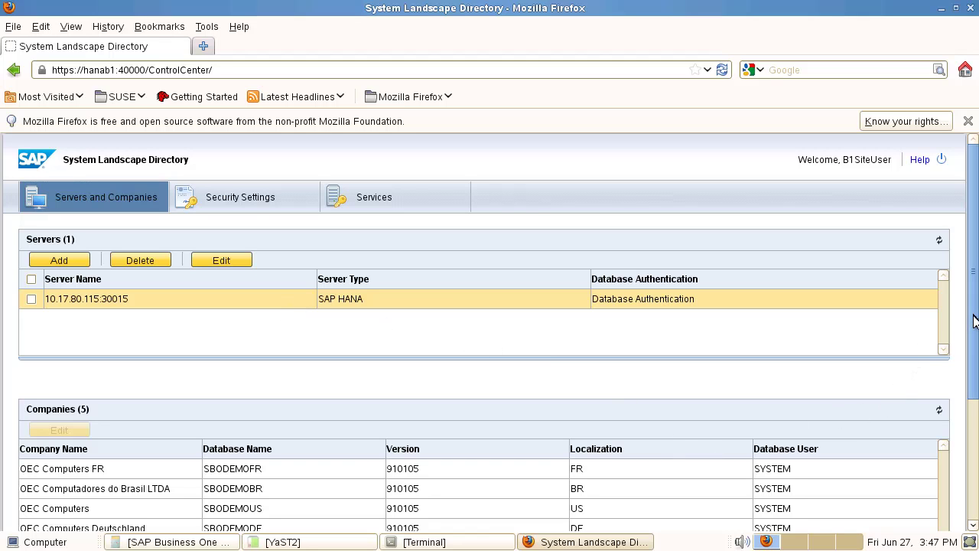
pyautogui.moveTo(977, 321); pyautogui.dragTo(971, 428)
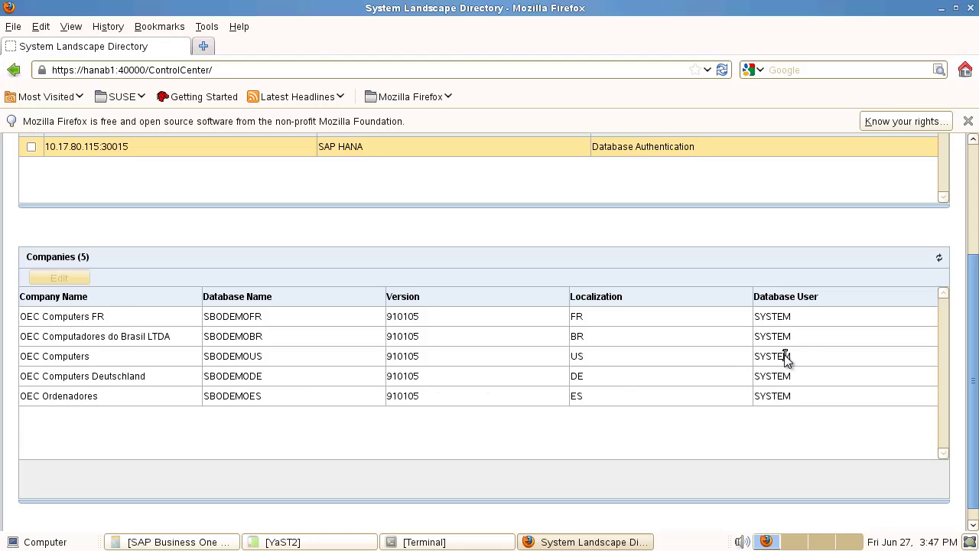
pyautogui.moveTo(976, 377); pyautogui.dragTo(941, 219)
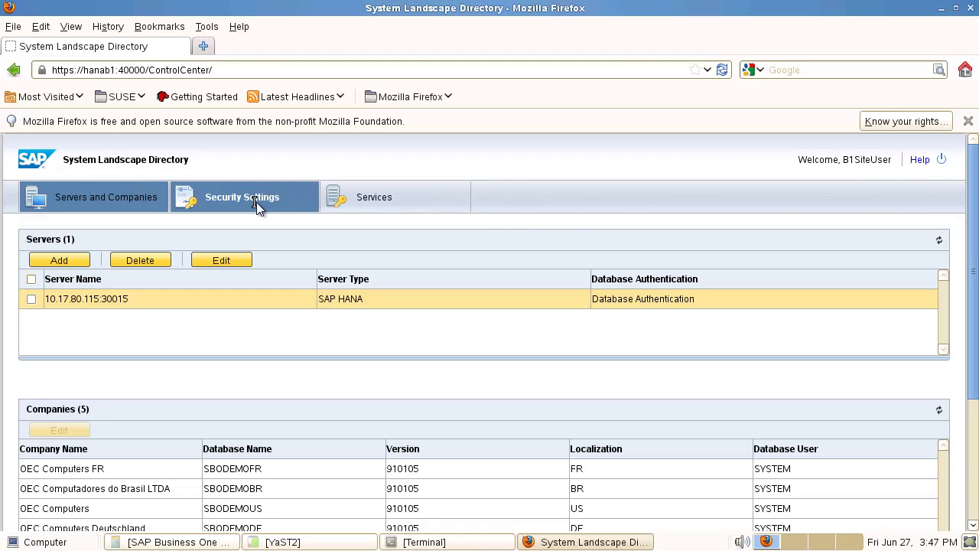
pyautogui.click(361, 198)
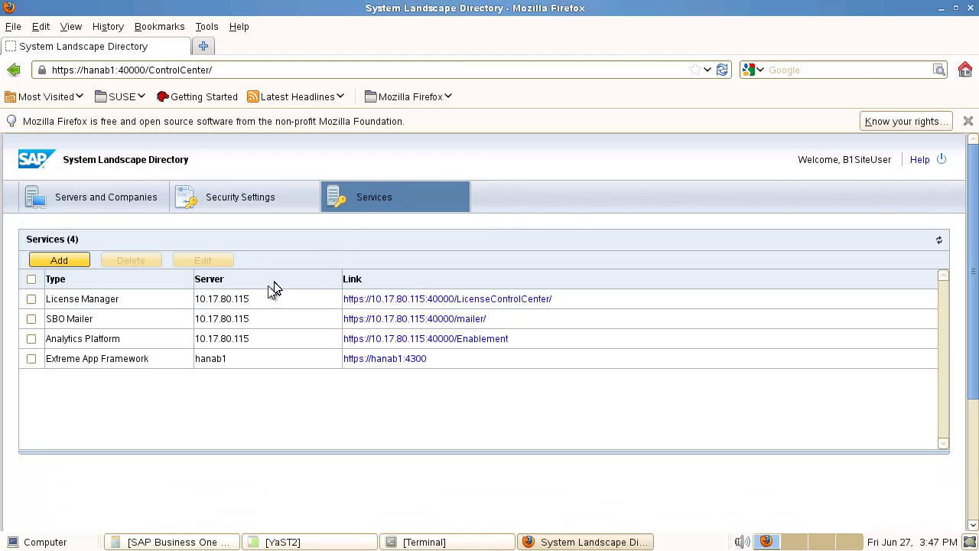
# - Open License Manager in a new tab, accept its certificate, and log on to the License Control Center
pyautogui.middleClick(445, 304)
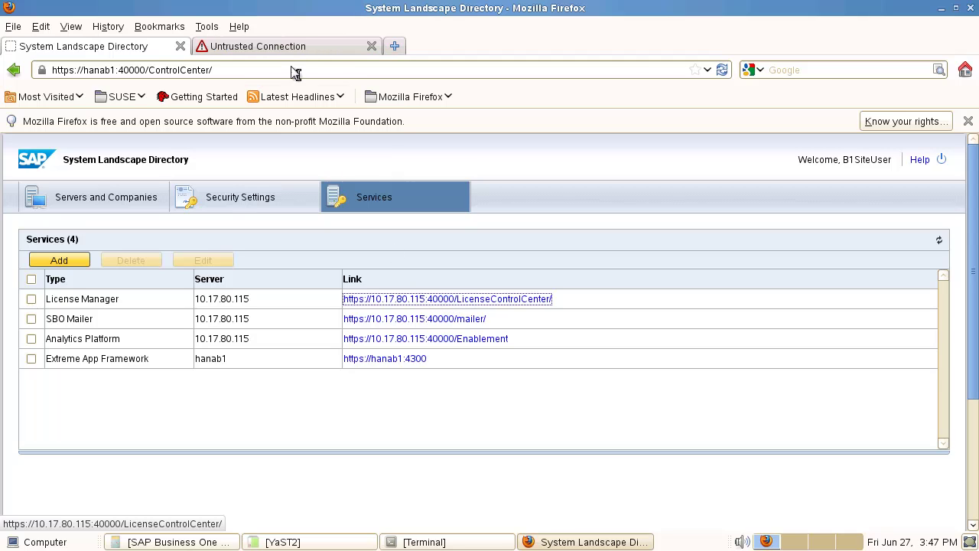
pyautogui.click(278, 47)
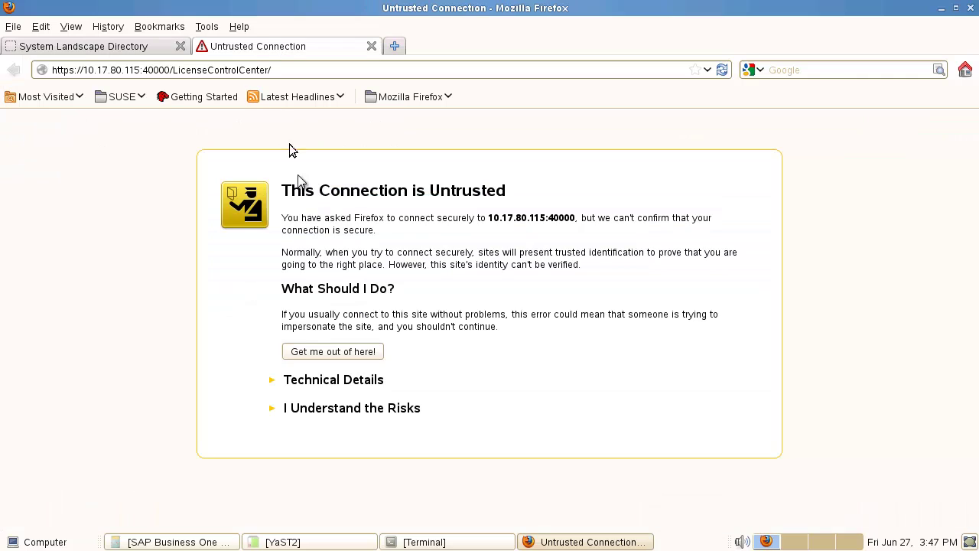
pyautogui.click(339, 414)
pyautogui.click(333, 506)
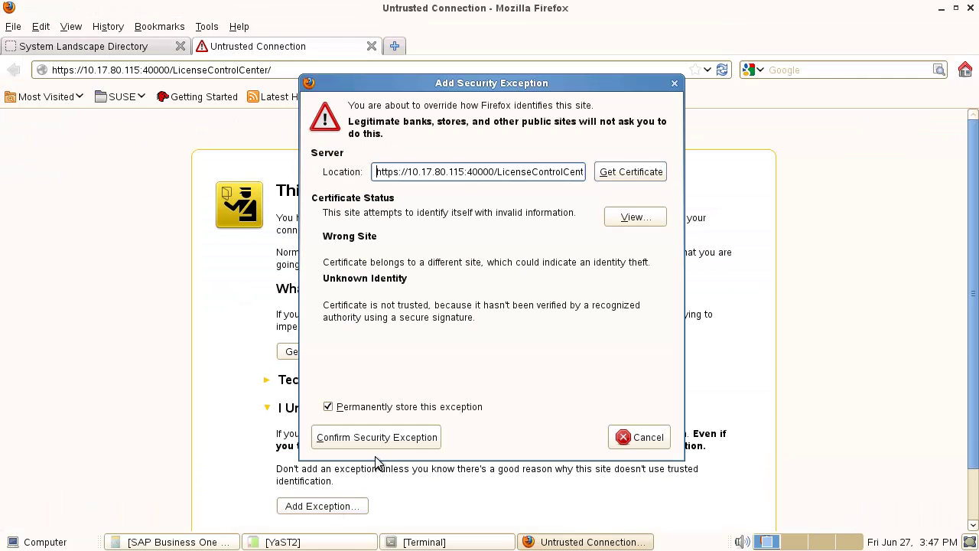
pyautogui.click(376, 441)
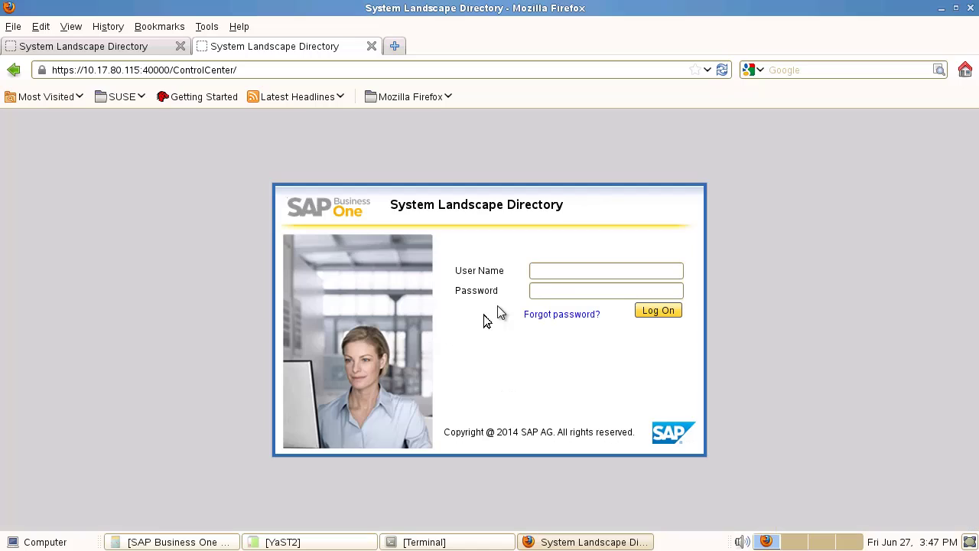
pyautogui.click(551, 273)
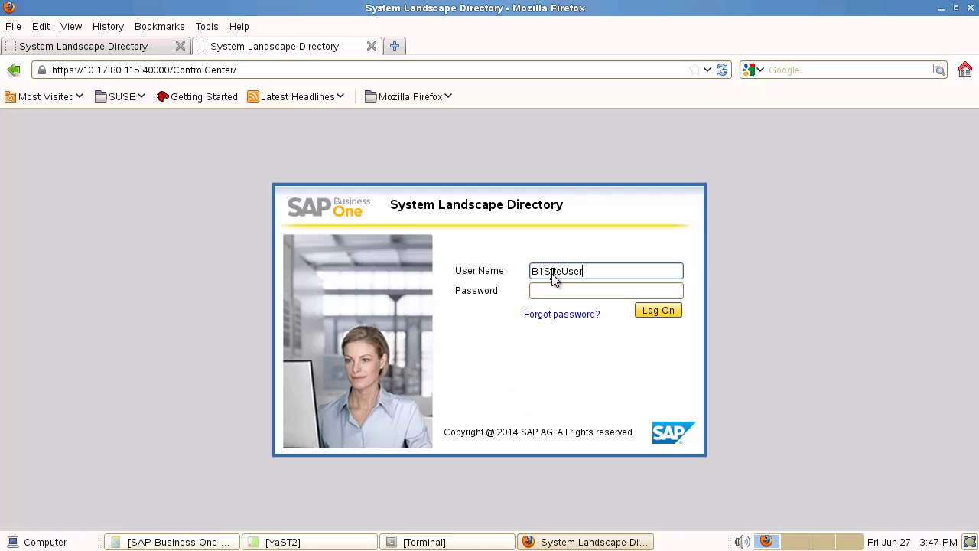
pyautogui.press('Tab')
pyautogui.write('*******')
pyautogui.press('Return')
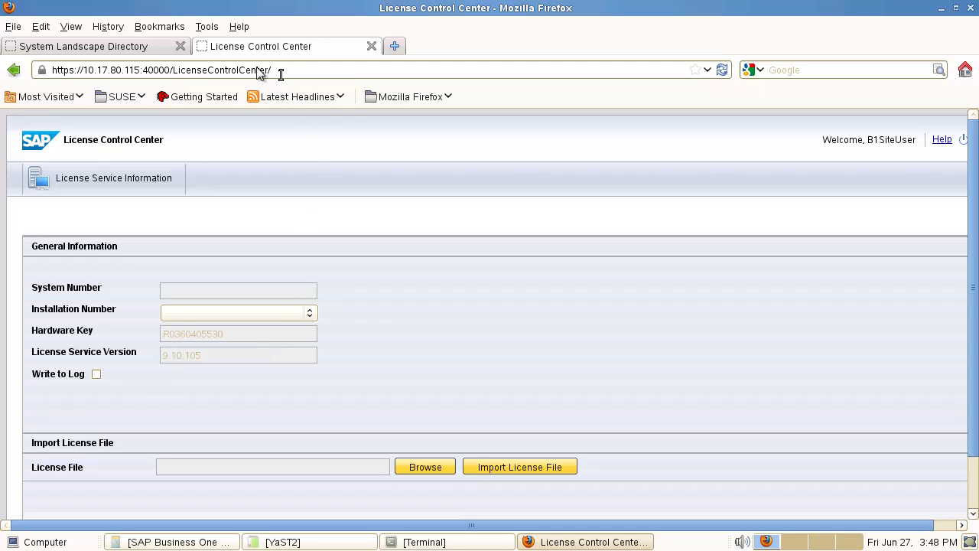
# - Open the Analytics Platform link in a new tab and review the Administration Console home
pyautogui.click(98, 47)
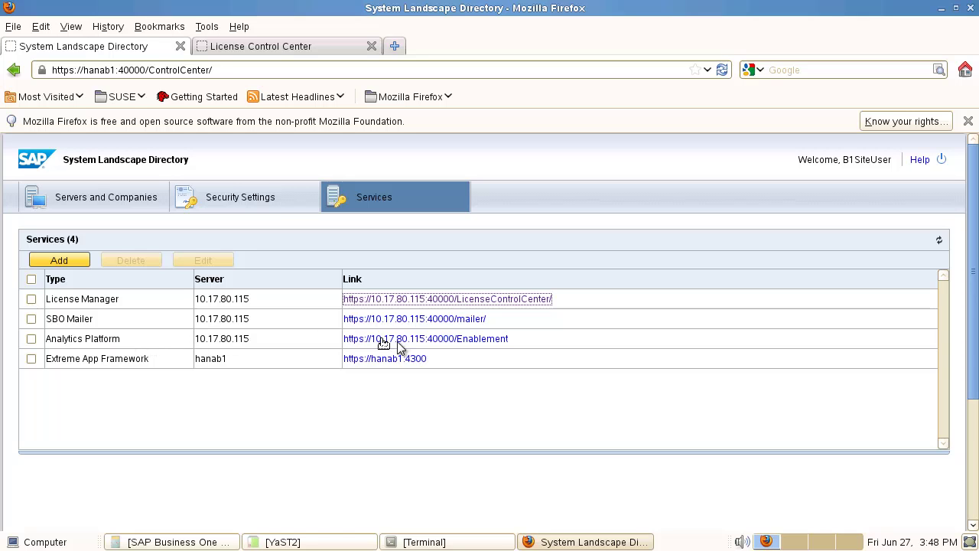
pyautogui.middleClick(429, 339)
pyautogui.click(285, 48)
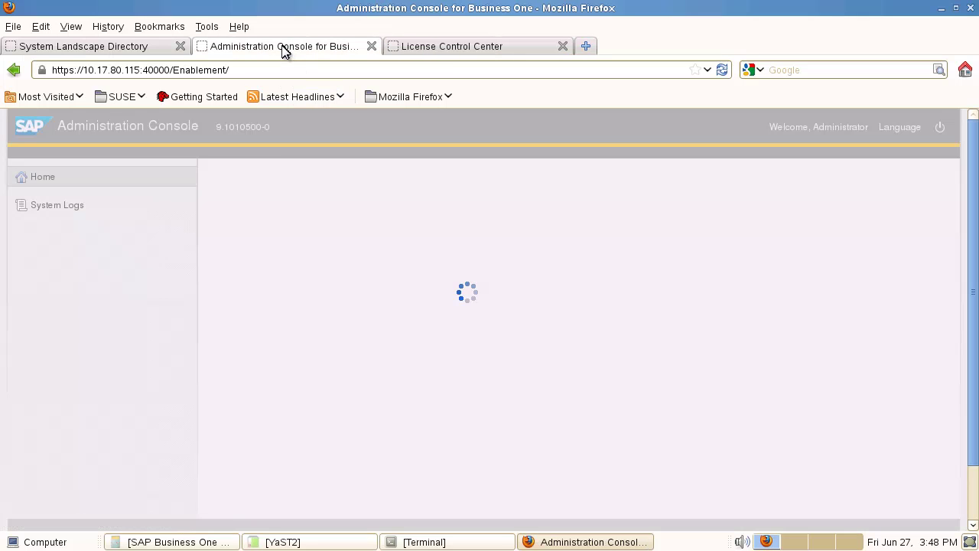
pyautogui.scroll(-5, 526, 351)
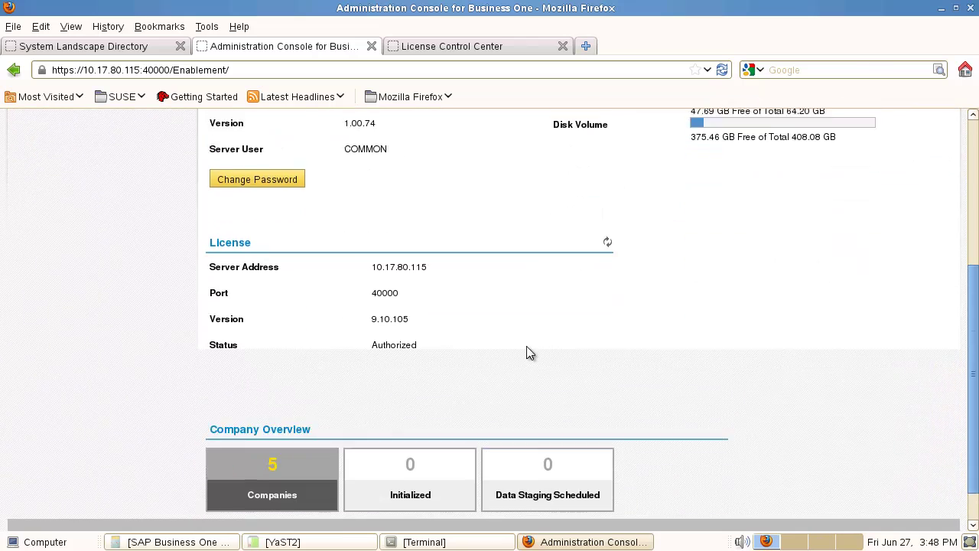
pyautogui.scroll(4, 526, 348)
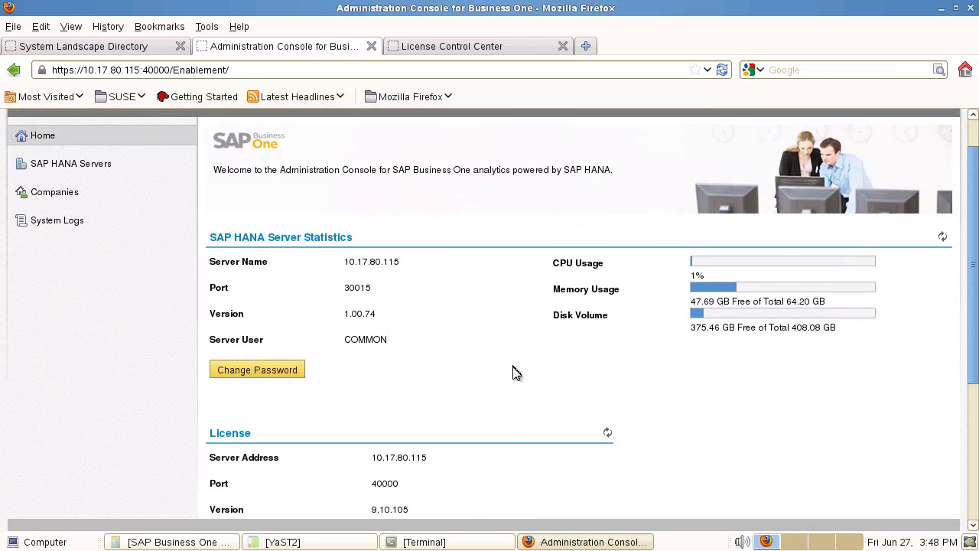
pyautogui.scroll(-4, 507, 365)
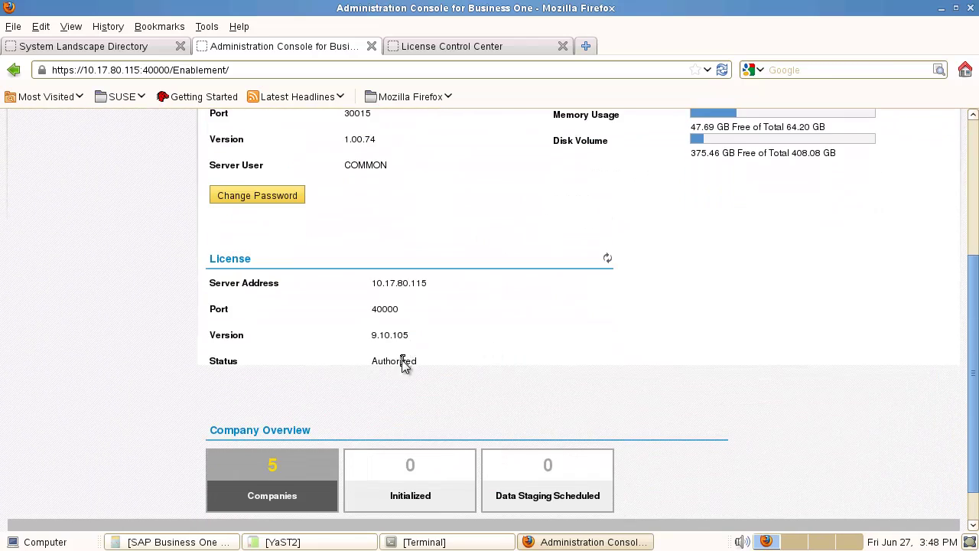
pyautogui.scroll(5, 422, 328)
pyautogui.scroll(-5, 427, 327)
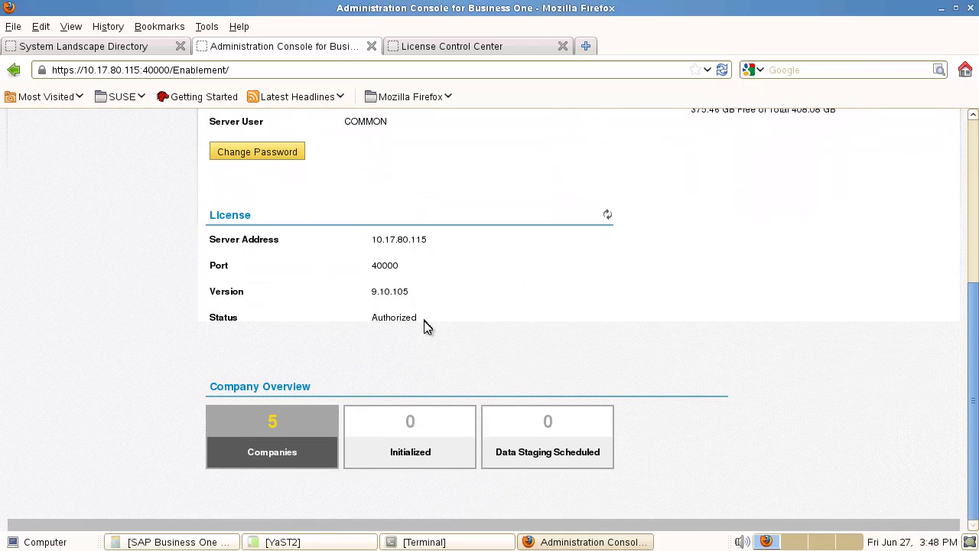
pyautogui.scroll(5, 301, 418)
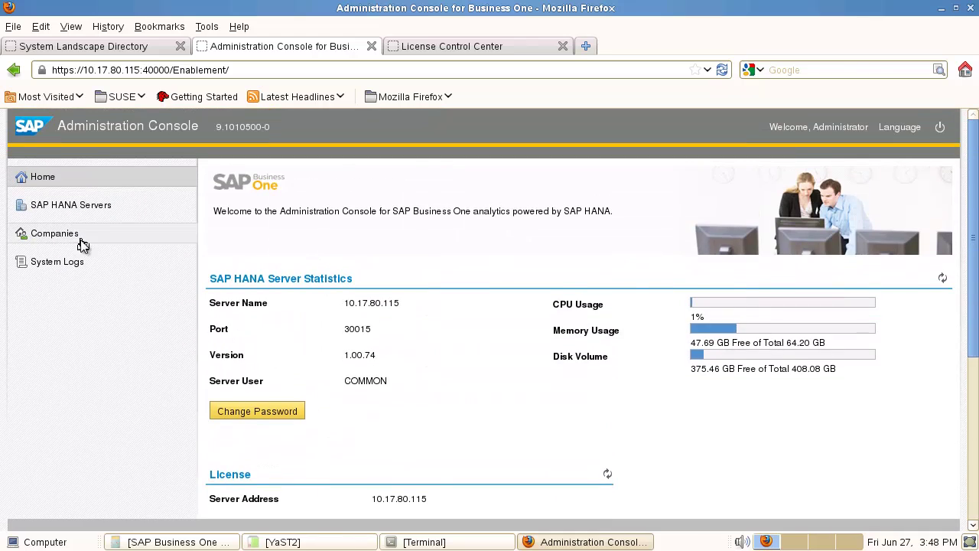
# - From the Companies list, initialize OEC Computers FR with français (France) as model language
pyautogui.click(54, 234)
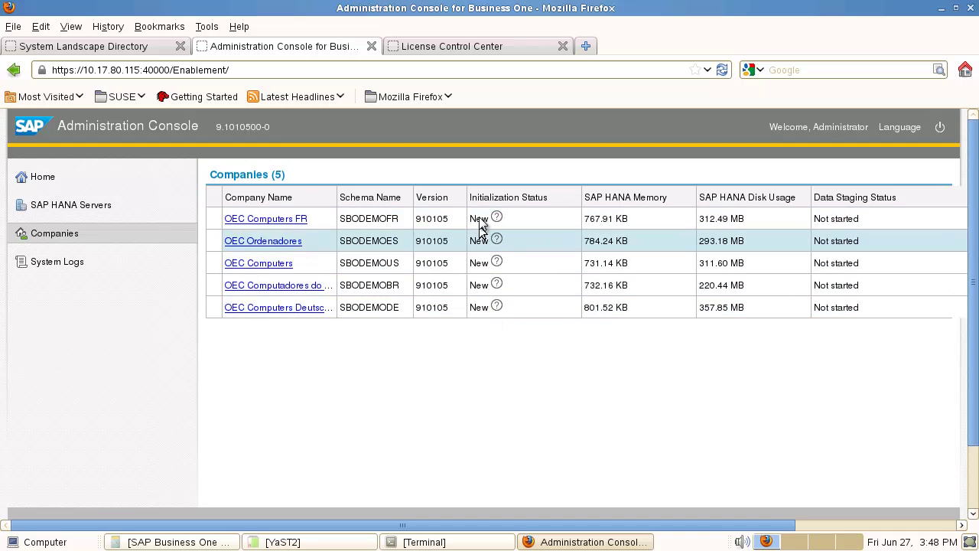
pyautogui.click(276, 219)
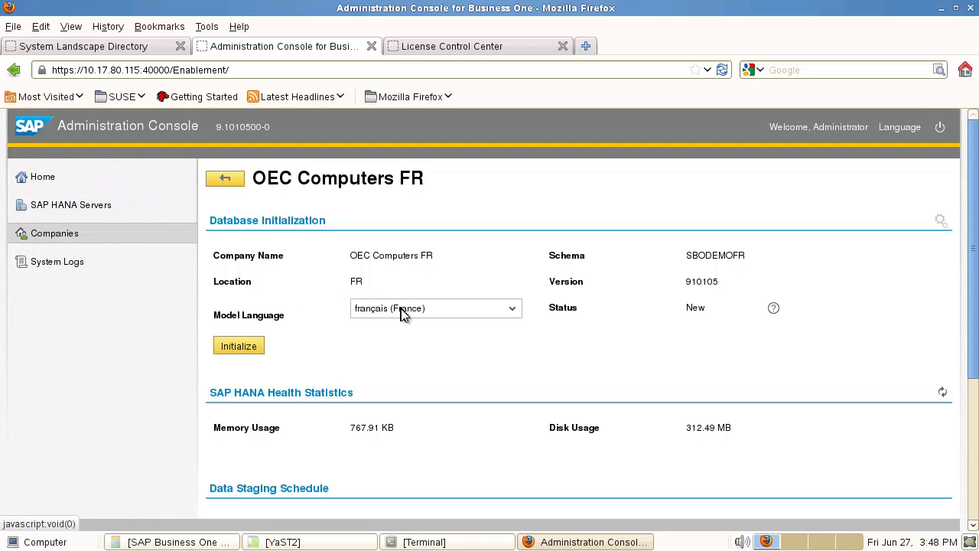
pyautogui.click(512, 312)
pyautogui.click(303, 300)
pyautogui.click(243, 350)
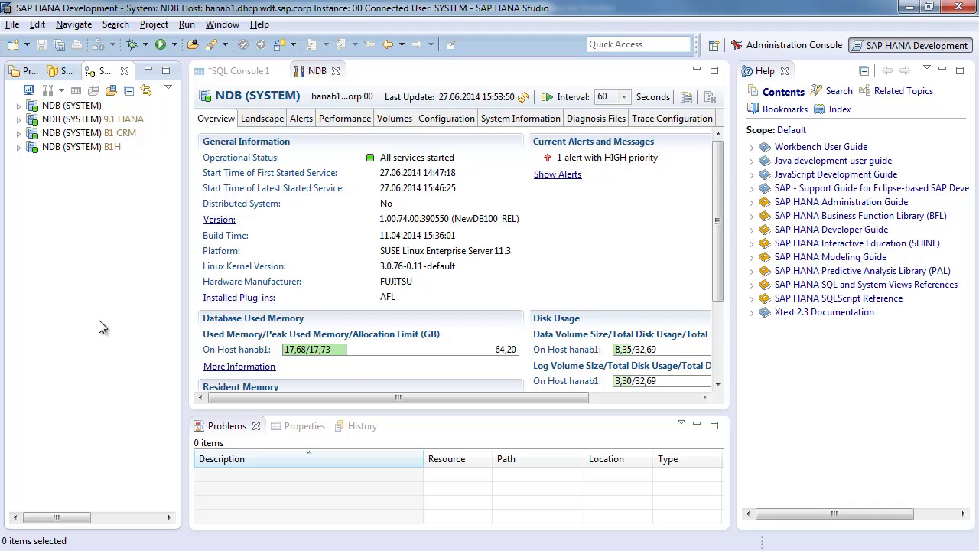
# - In NDB's Configuration tab, expand daemon.ini > scriptserver to show instances 0
pyautogui.moveTo(66, 109)
pyautogui.click(429, 124)
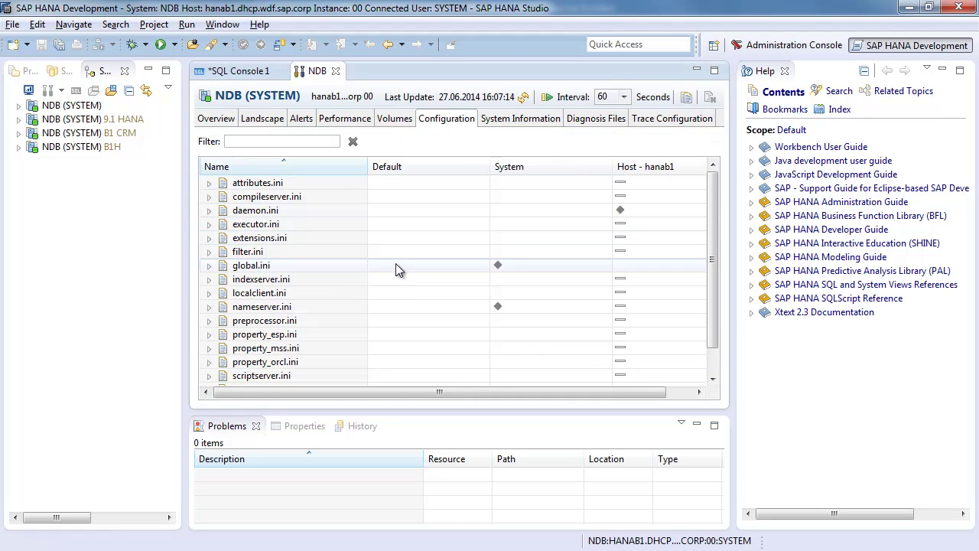
pyautogui.click(210, 212)
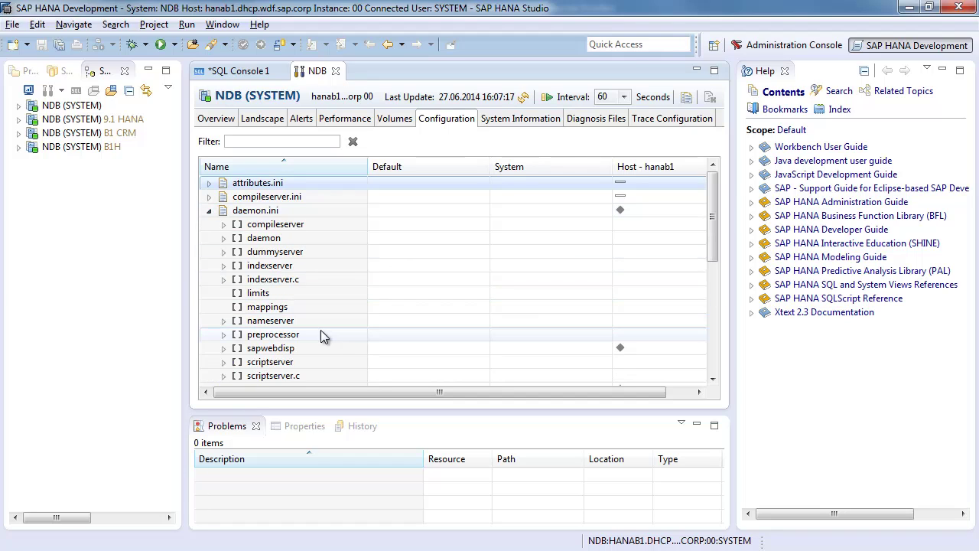
pyautogui.click(223, 363)
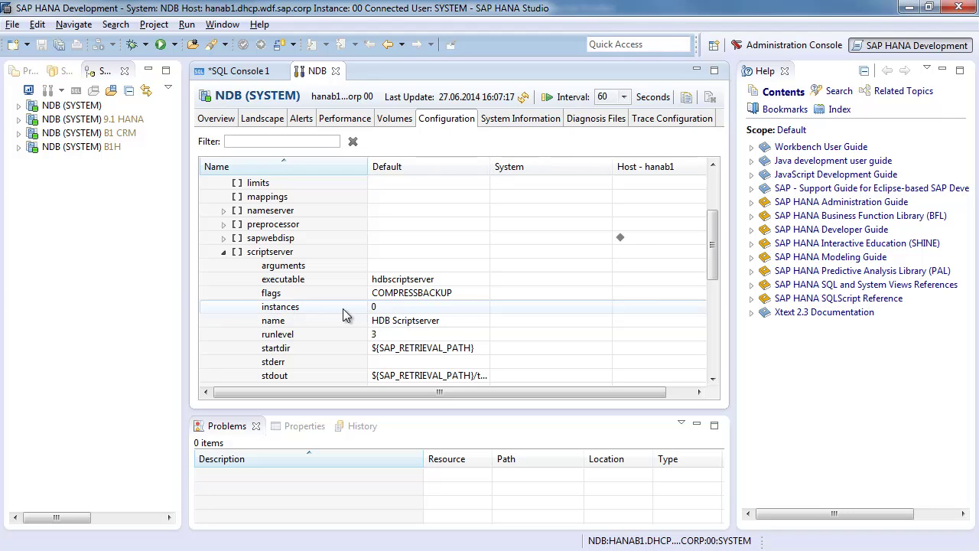
# - Change the scriptserver instances System value from 0 to 1 and save it
pyautogui.doubleClick(342, 309)
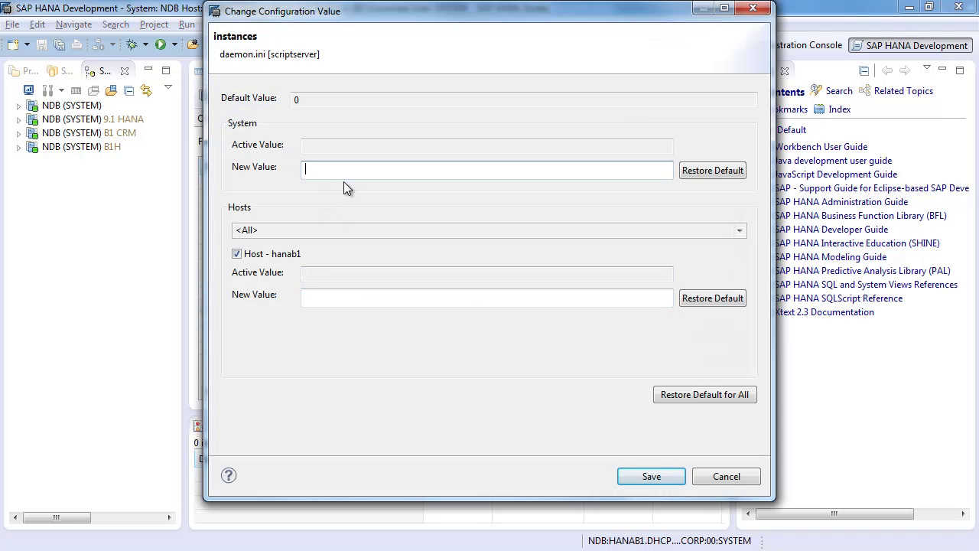
pyautogui.write('1')
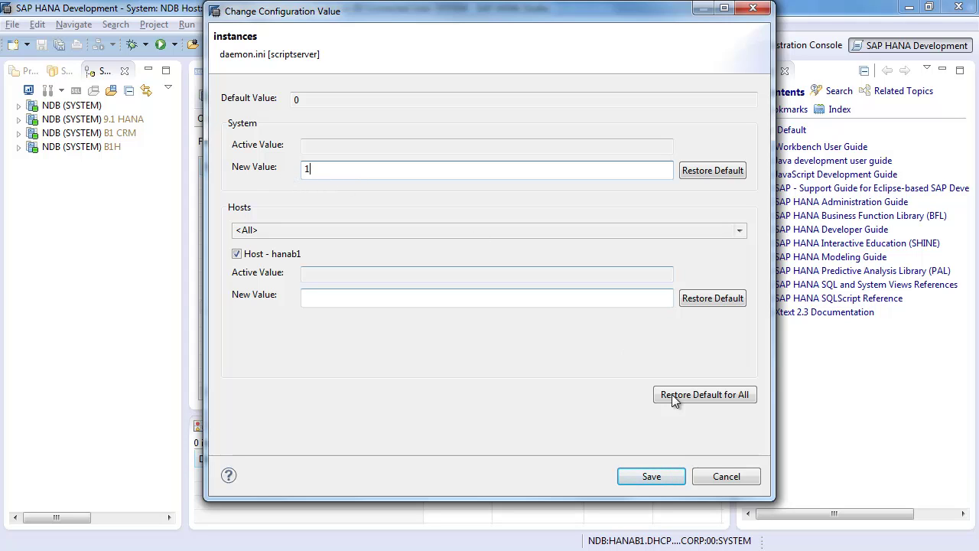
pyautogui.click(651, 474)
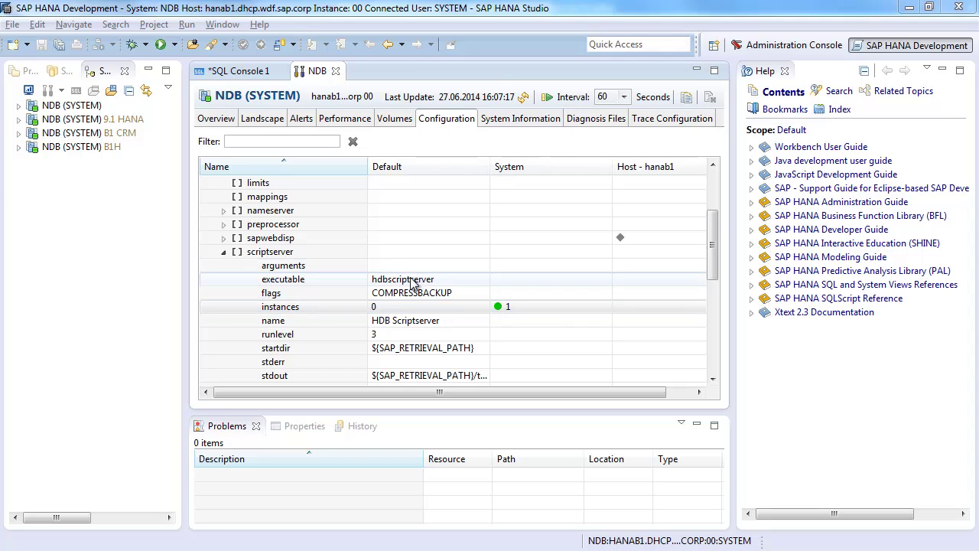
# - Reconfigure the scriptserver service from the Landscape services list and confirm with Yes
pyautogui.click(265, 123)
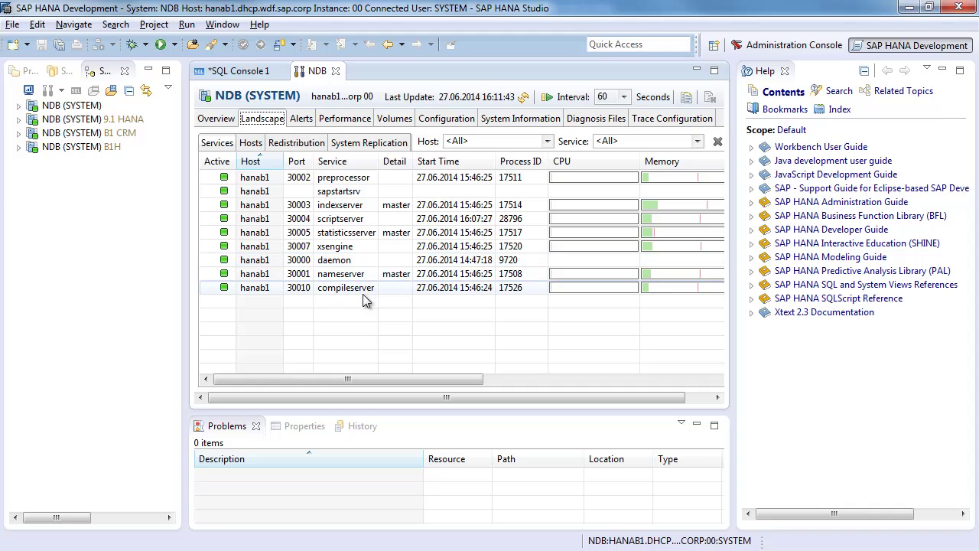
pyautogui.click(333, 220)
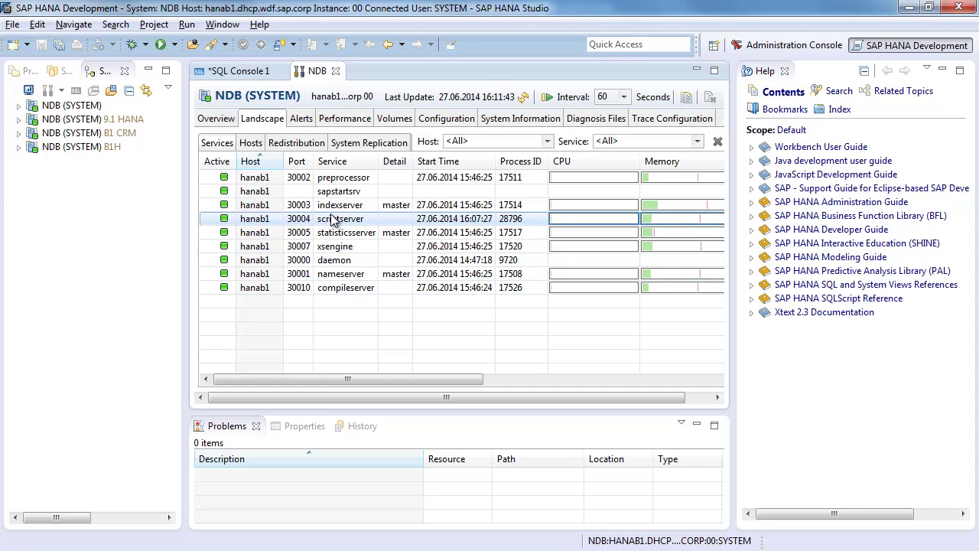
pyautogui.rightClick(337, 221)
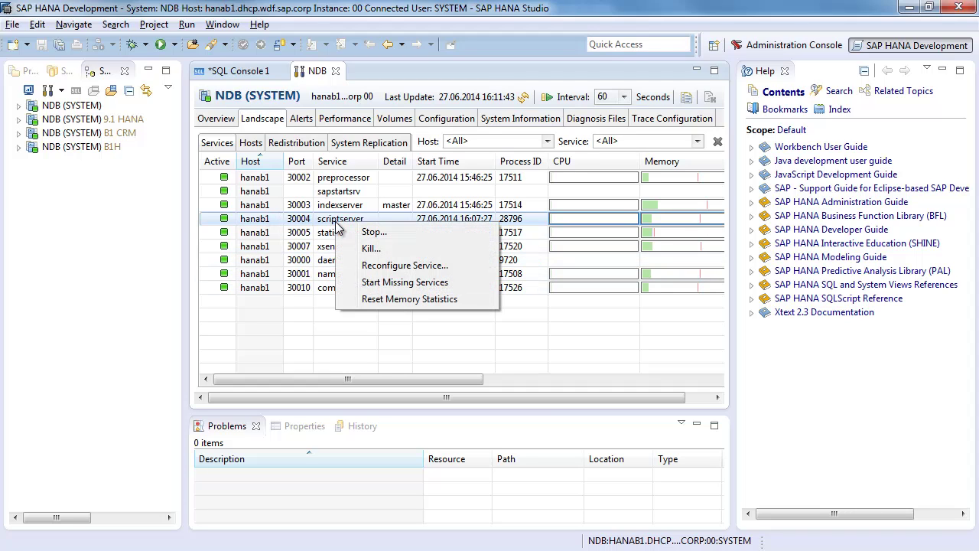
pyautogui.click(442, 270)
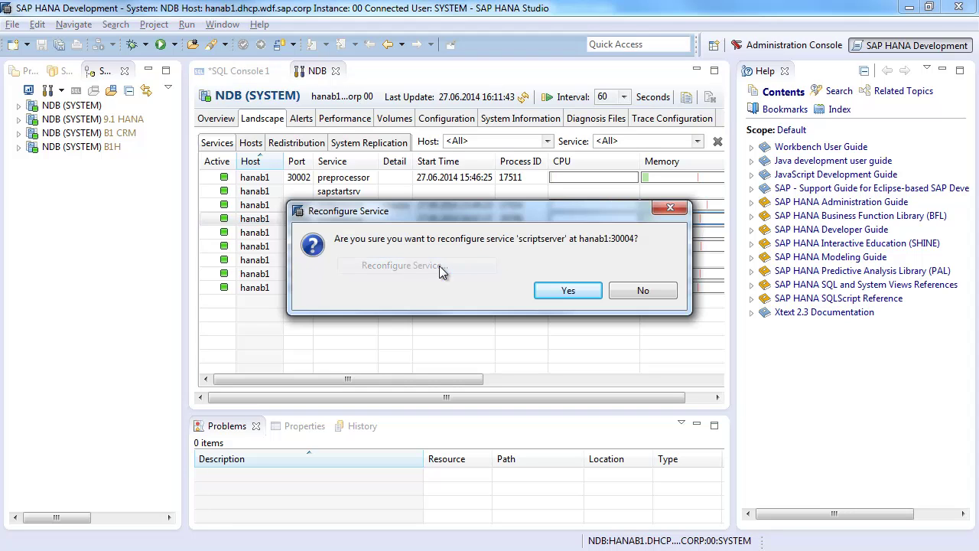
pyautogui.click(566, 293)
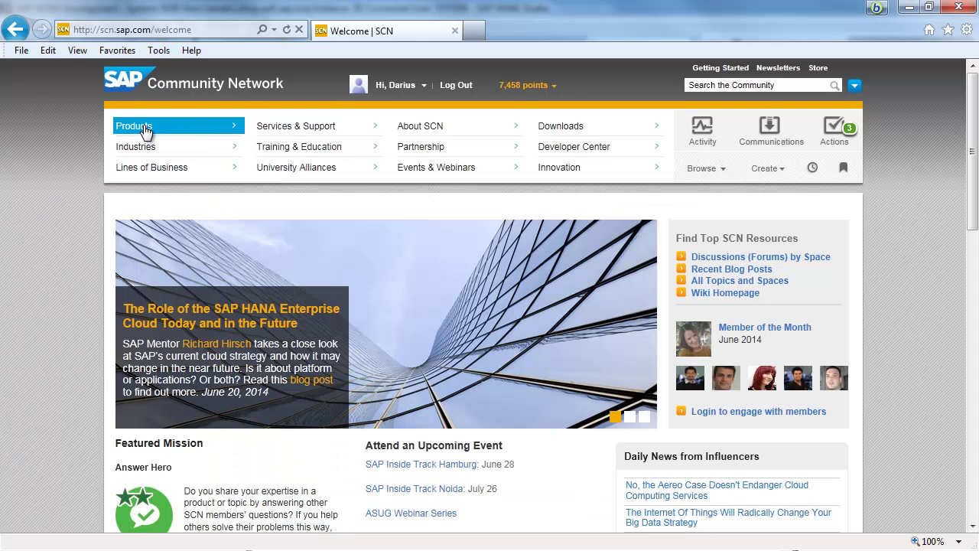
# - Go to the SAP Business One community space from SCN's Products menu
pyautogui.click(162, 135)
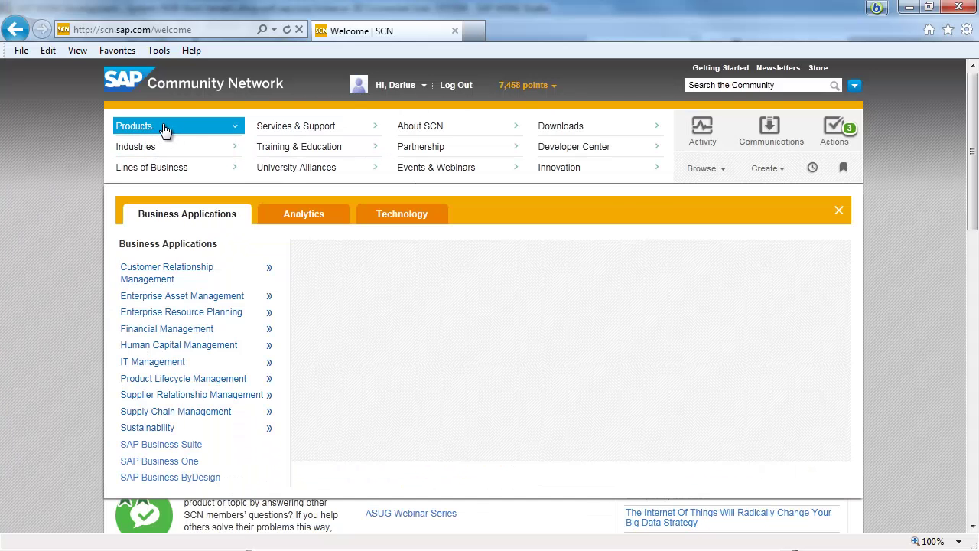
pyautogui.click(176, 462)
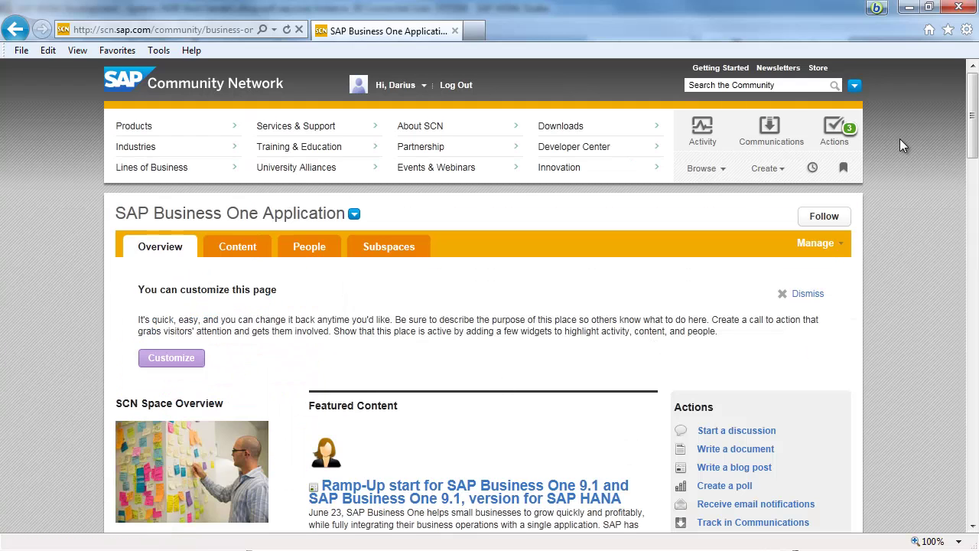
pyautogui.moveTo(975, 138); pyautogui.dragTo(976, 254)
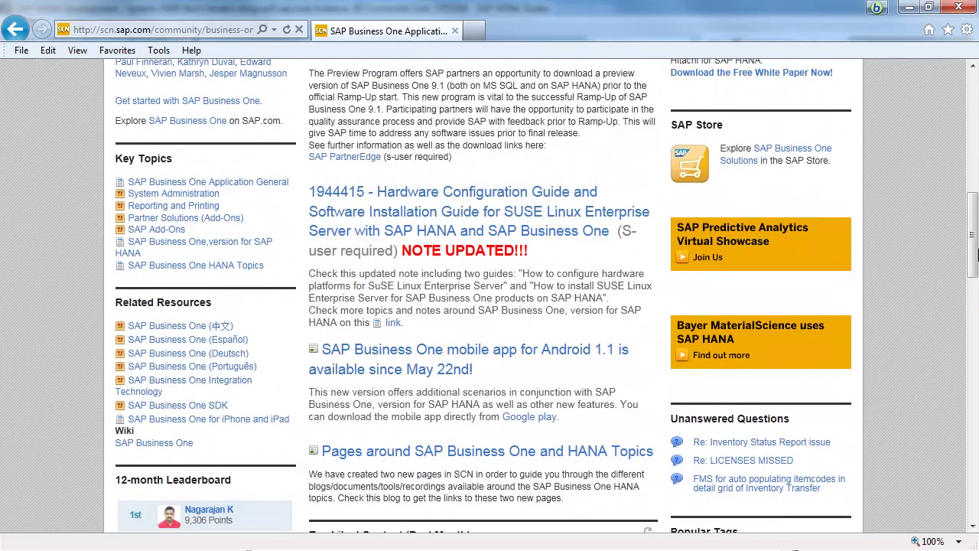
# - Open the SAP Business One HANA Topics document, then its Regular System Administration Tasks guide
pyautogui.click(229, 273)
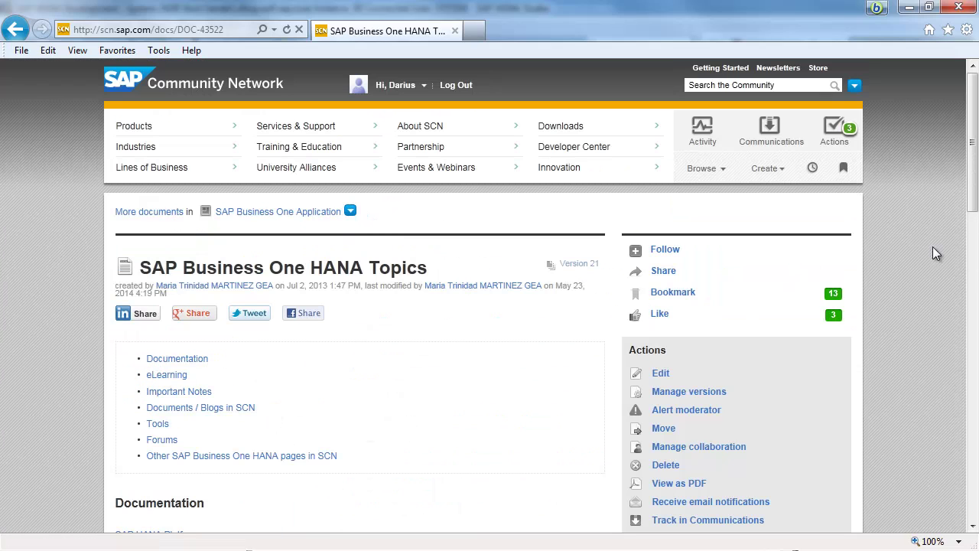
pyautogui.moveTo(973, 170); pyautogui.dragTo(932, 358)
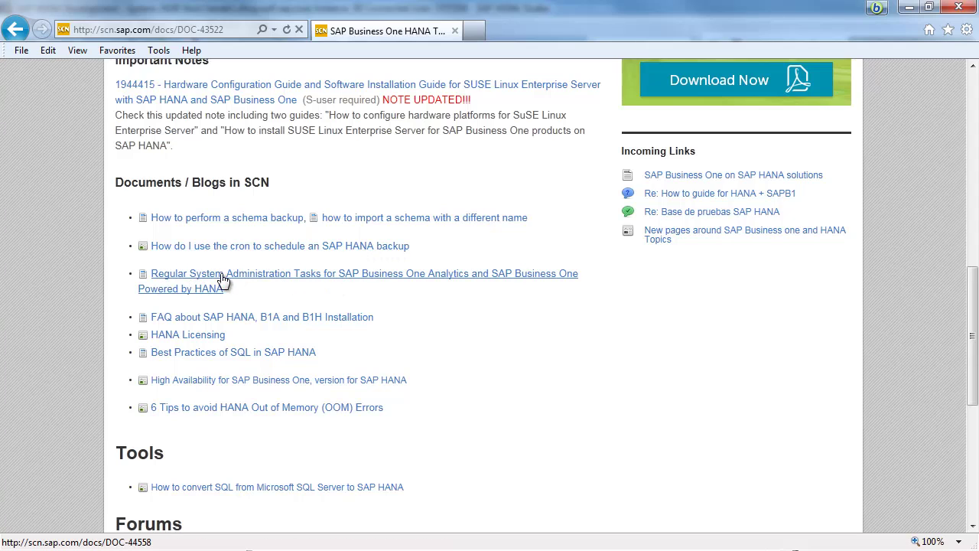
pyautogui.click(318, 280)
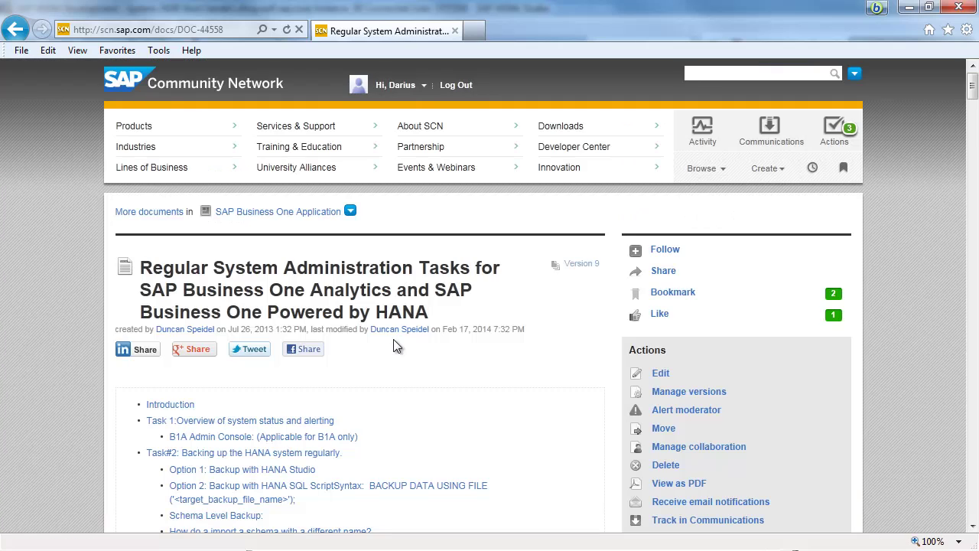
# - Read down through the administration tasks guide to its cron backup scheduling sections
pyautogui.scroll(-3, 393, 343)
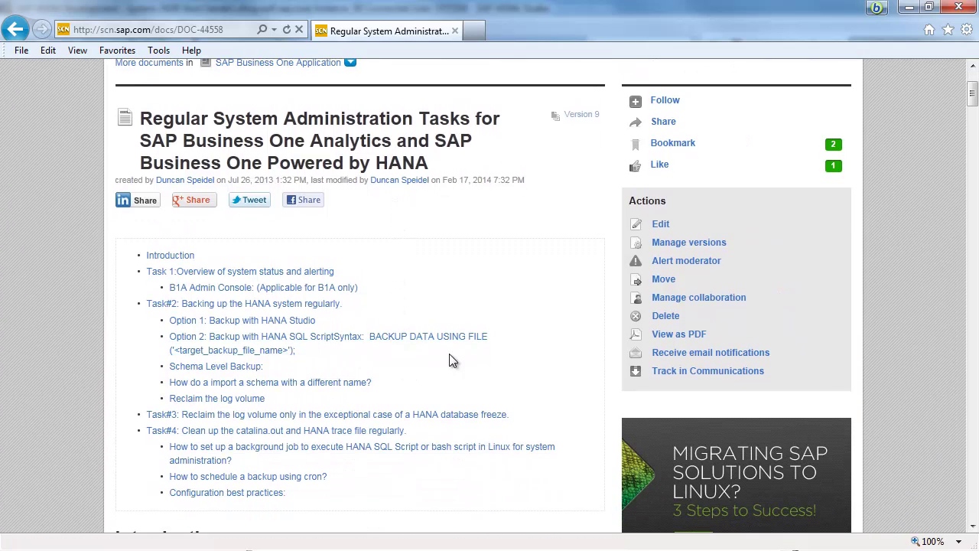
pyautogui.scroll(-10, 399, 331)
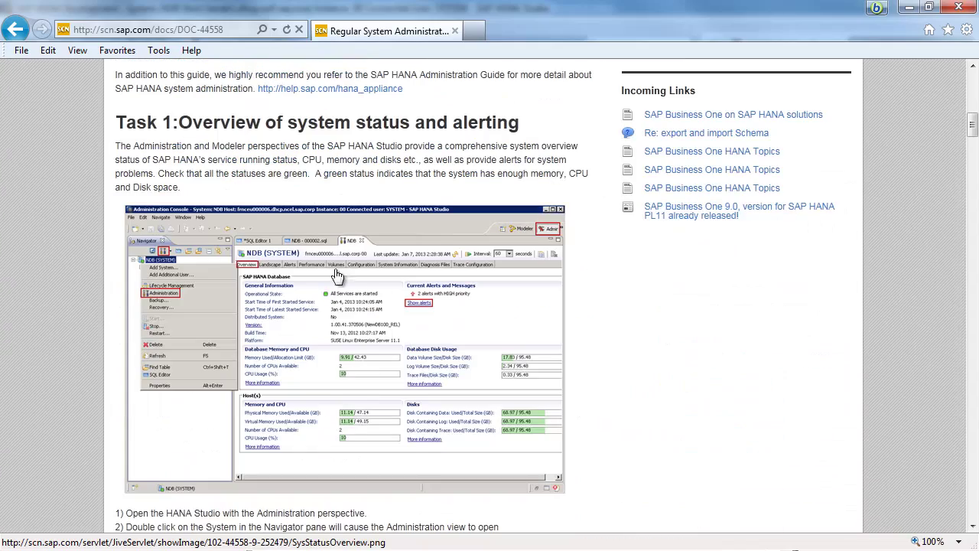
pyautogui.scroll(-10, 397, 344)
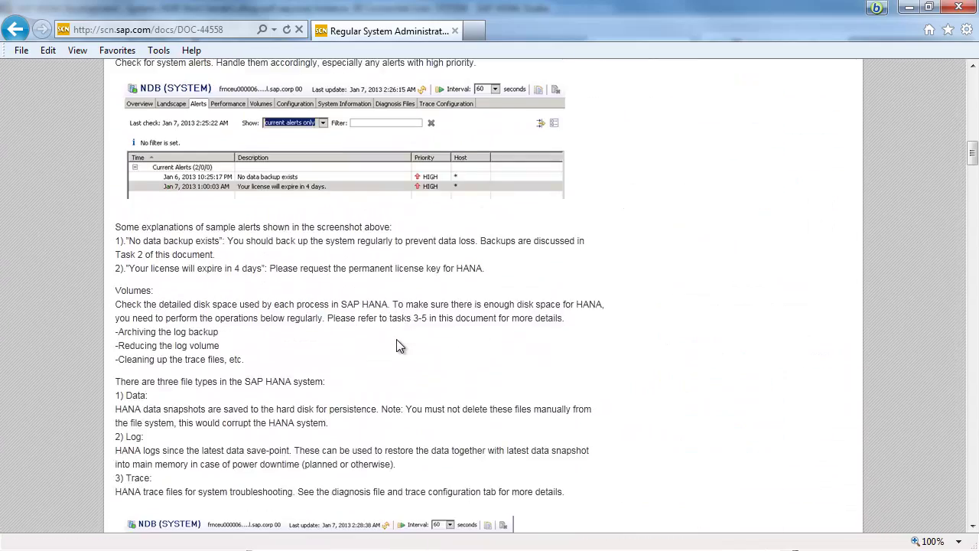
pyautogui.scroll(-5, 398, 344)
pyautogui.scroll(-10, 399, 346)
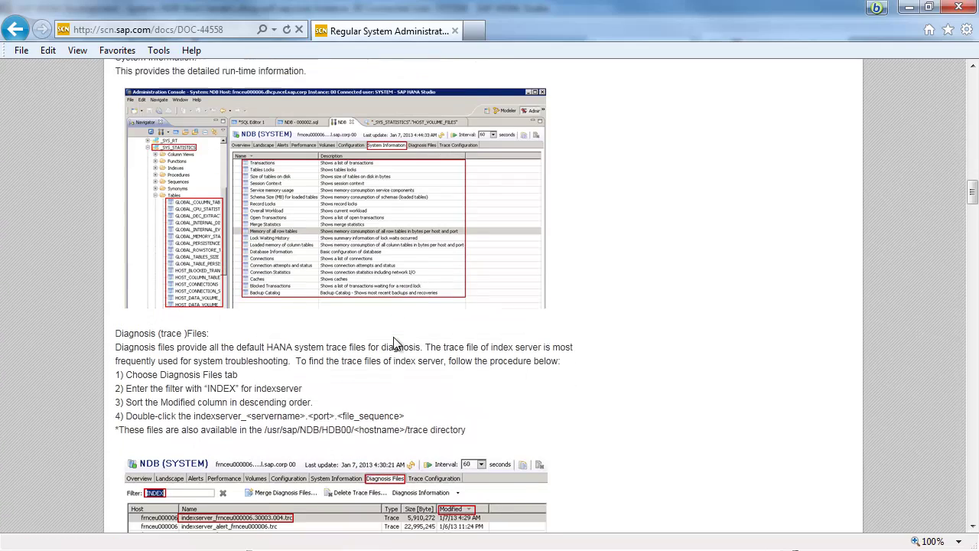
pyautogui.scroll(-8, 397, 344)
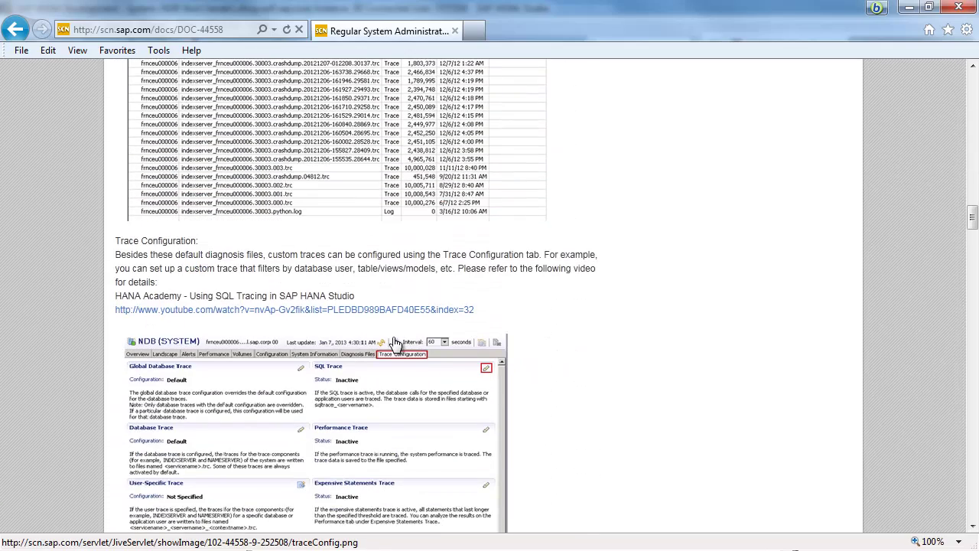
pyautogui.scroll(-20, 396, 344)
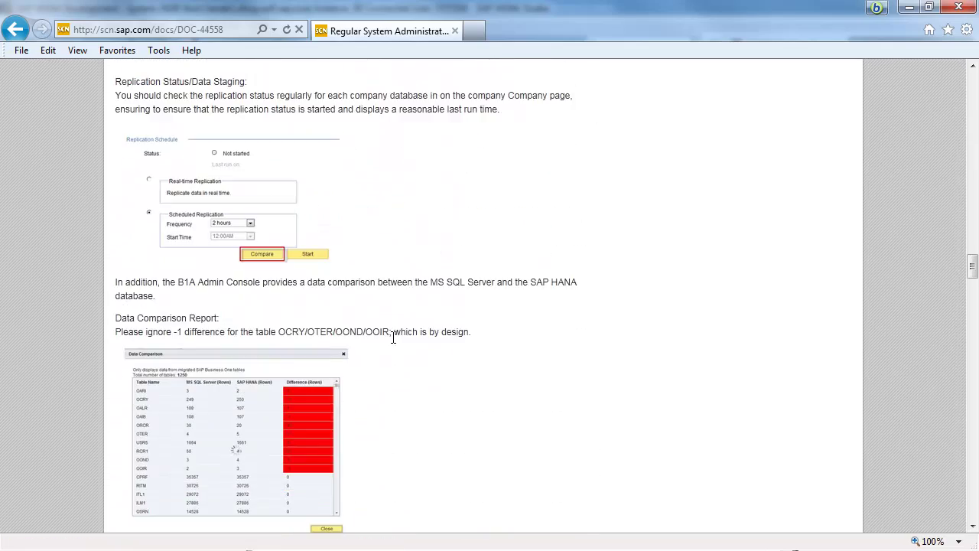
pyautogui.scroll(-11, 393, 337)
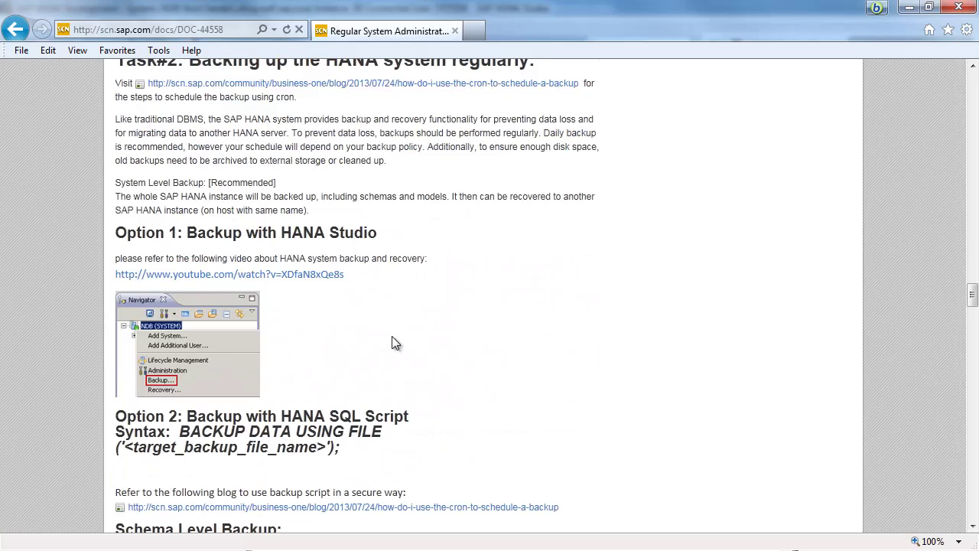
pyautogui.scroll(-5, 391, 343)
pyautogui.scroll(-5, 390, 337)
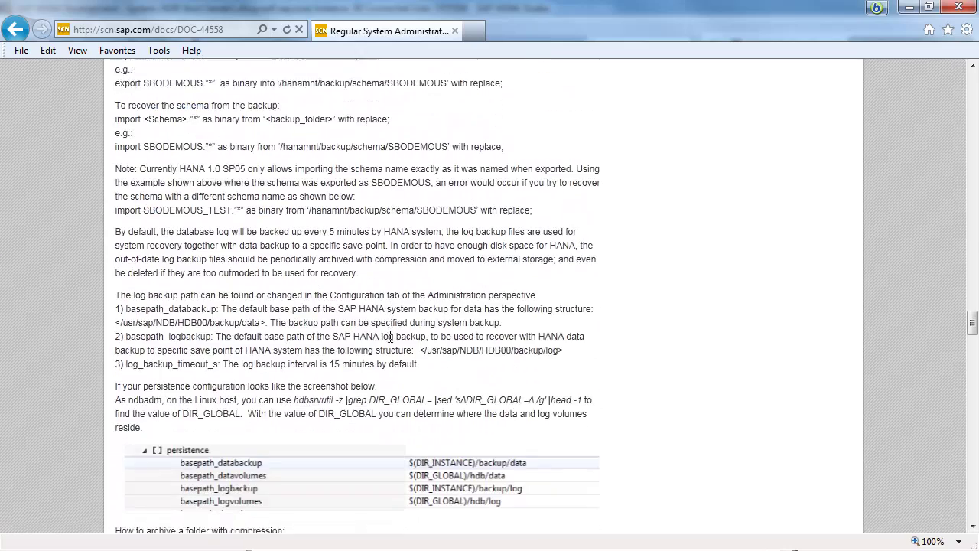
pyautogui.scroll(-5, 390, 337)
pyautogui.scroll(-6, 390, 336)
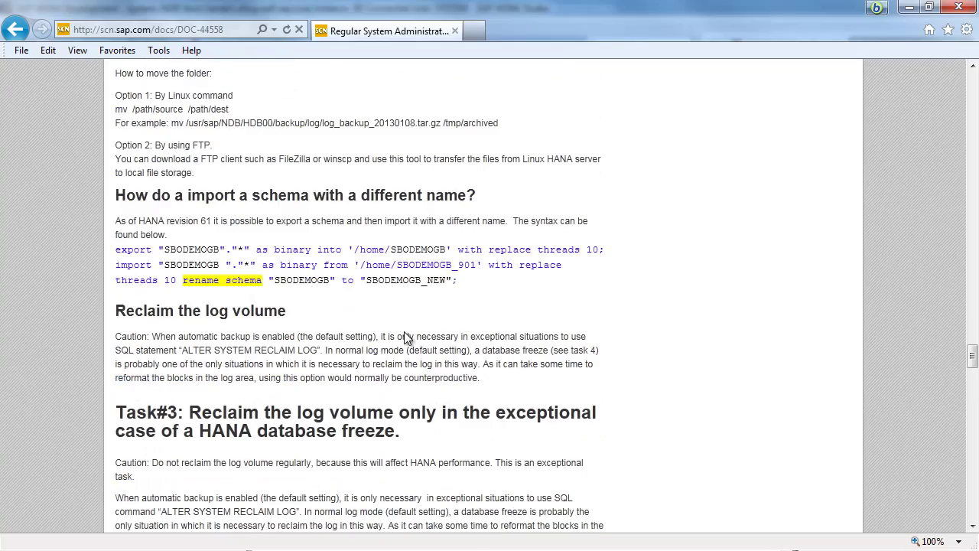
pyautogui.scroll(-5, 504, 341)
pyautogui.scroll(-13, 494, 347)
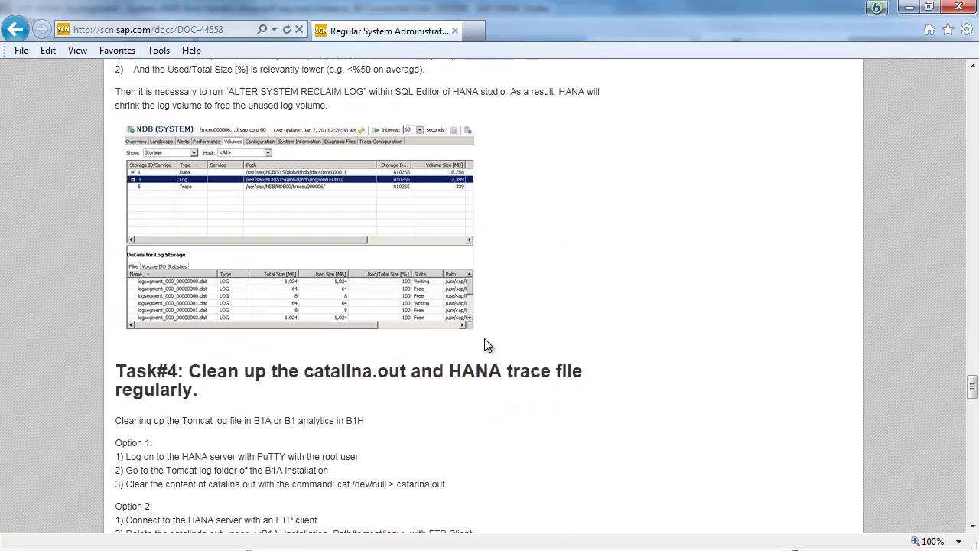
# - Locate and select the pgiconnect recording link's web address
pyautogui.scroll(4, 488, 344)
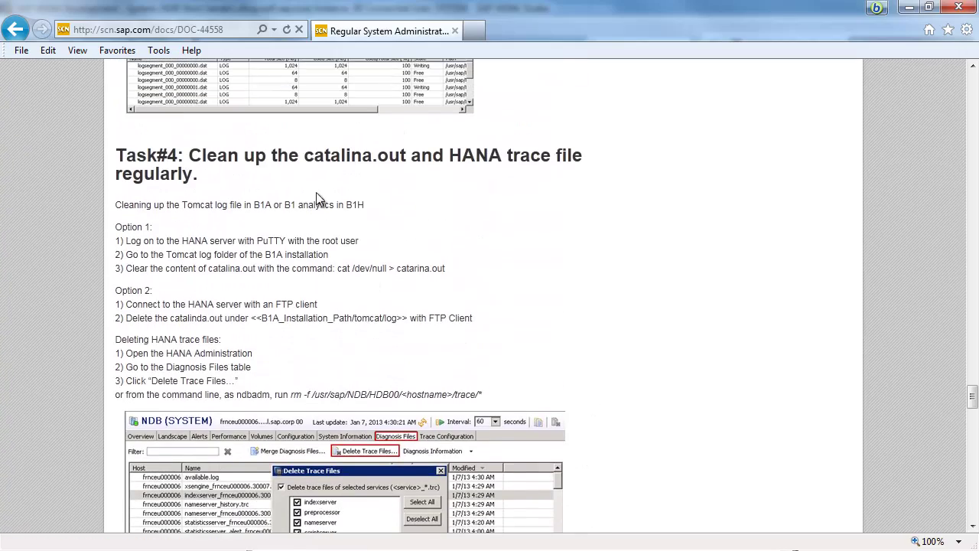
pyautogui.scroll(-8, 399, 349)
pyautogui.scroll(-1, 400, 350)
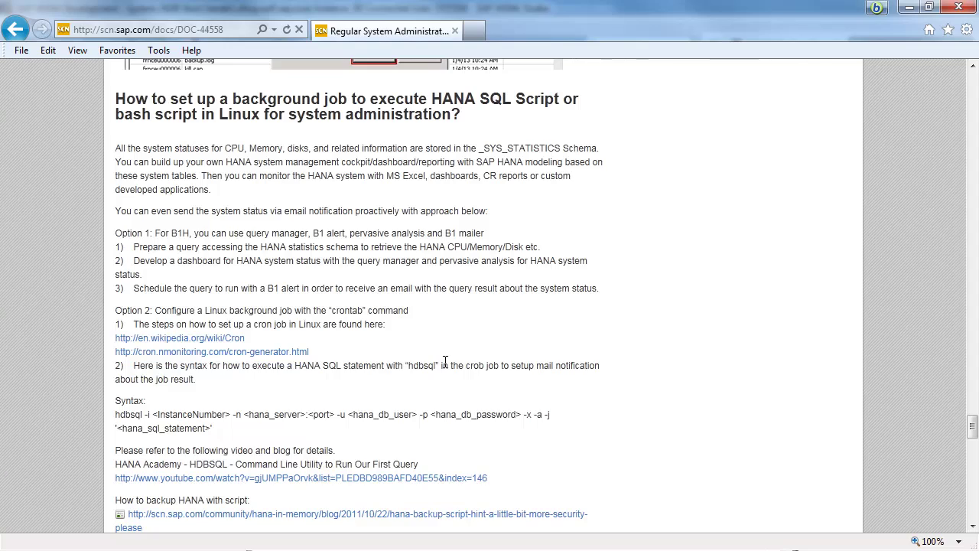
pyautogui.scroll(-8, 445, 361)
pyautogui.scroll(2, 446, 361)
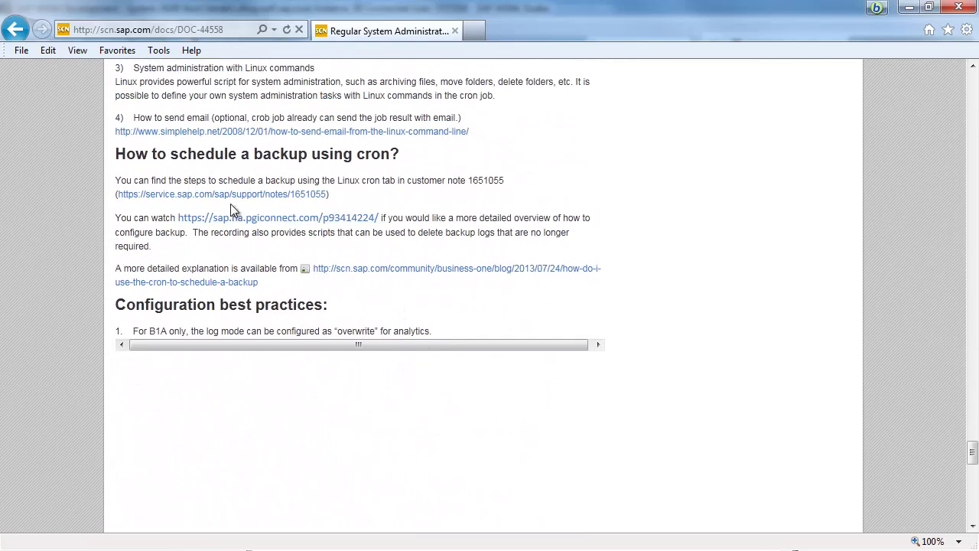
pyautogui.moveTo(176, 217); pyautogui.dragTo(386, 217)
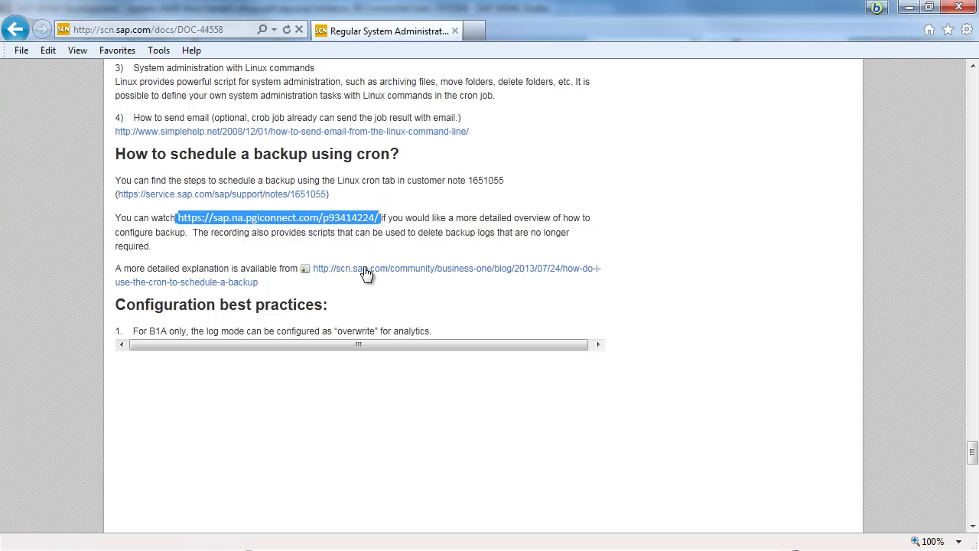